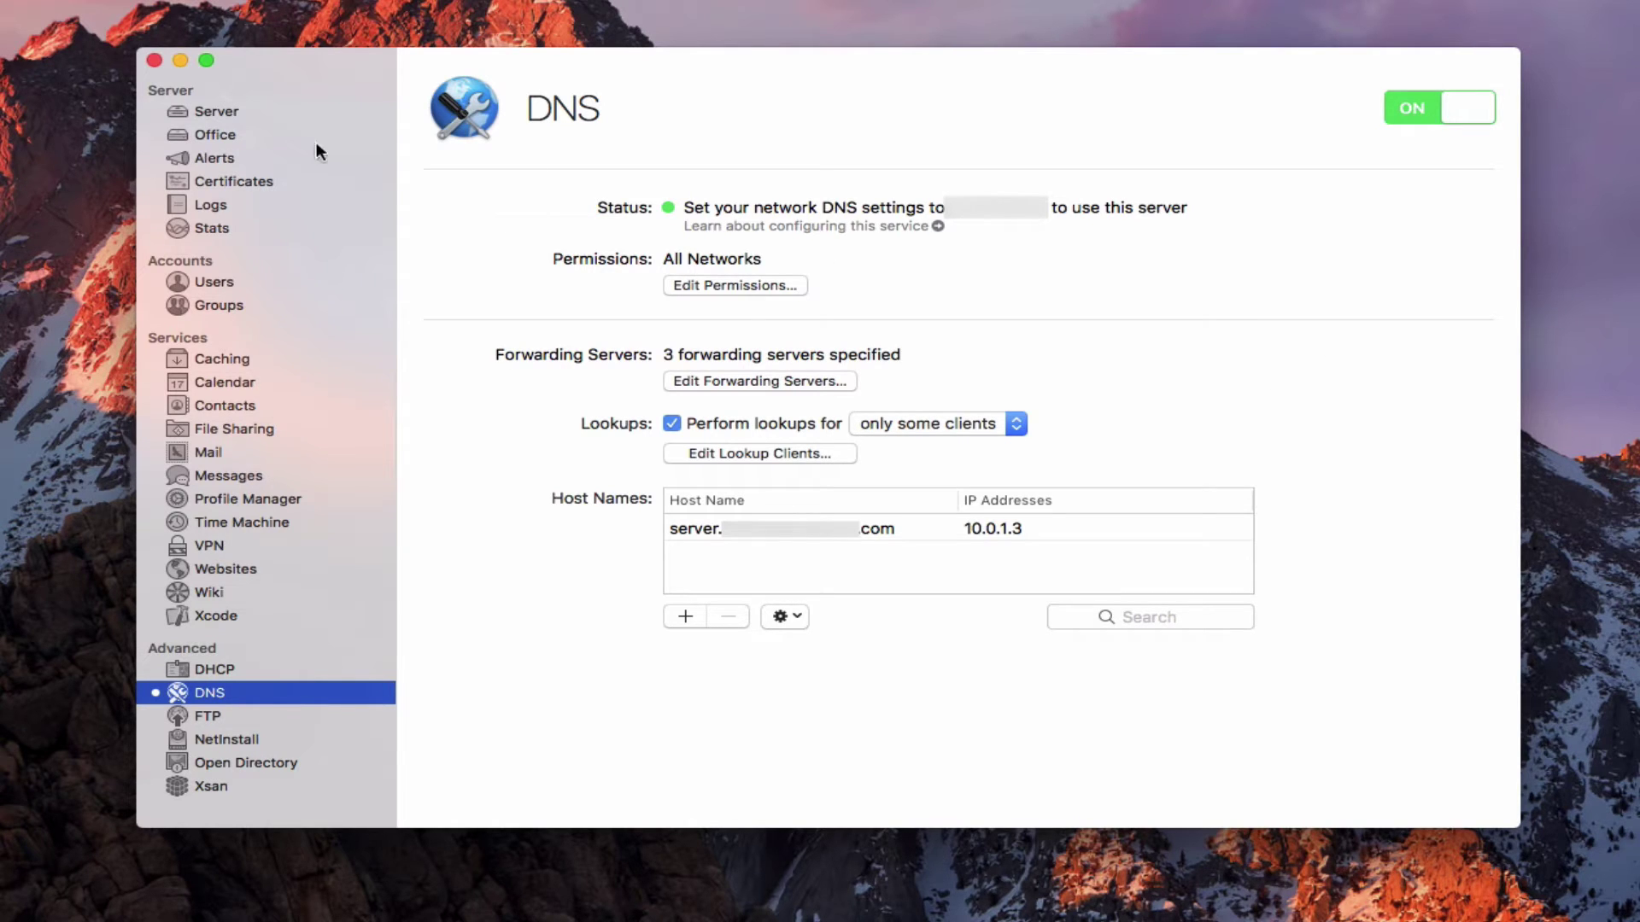
Step: Check the server's host name and network interfaces in its overview, and return to the DNS service settings
{"action": "left_click", "coordinate": [230, 116]}
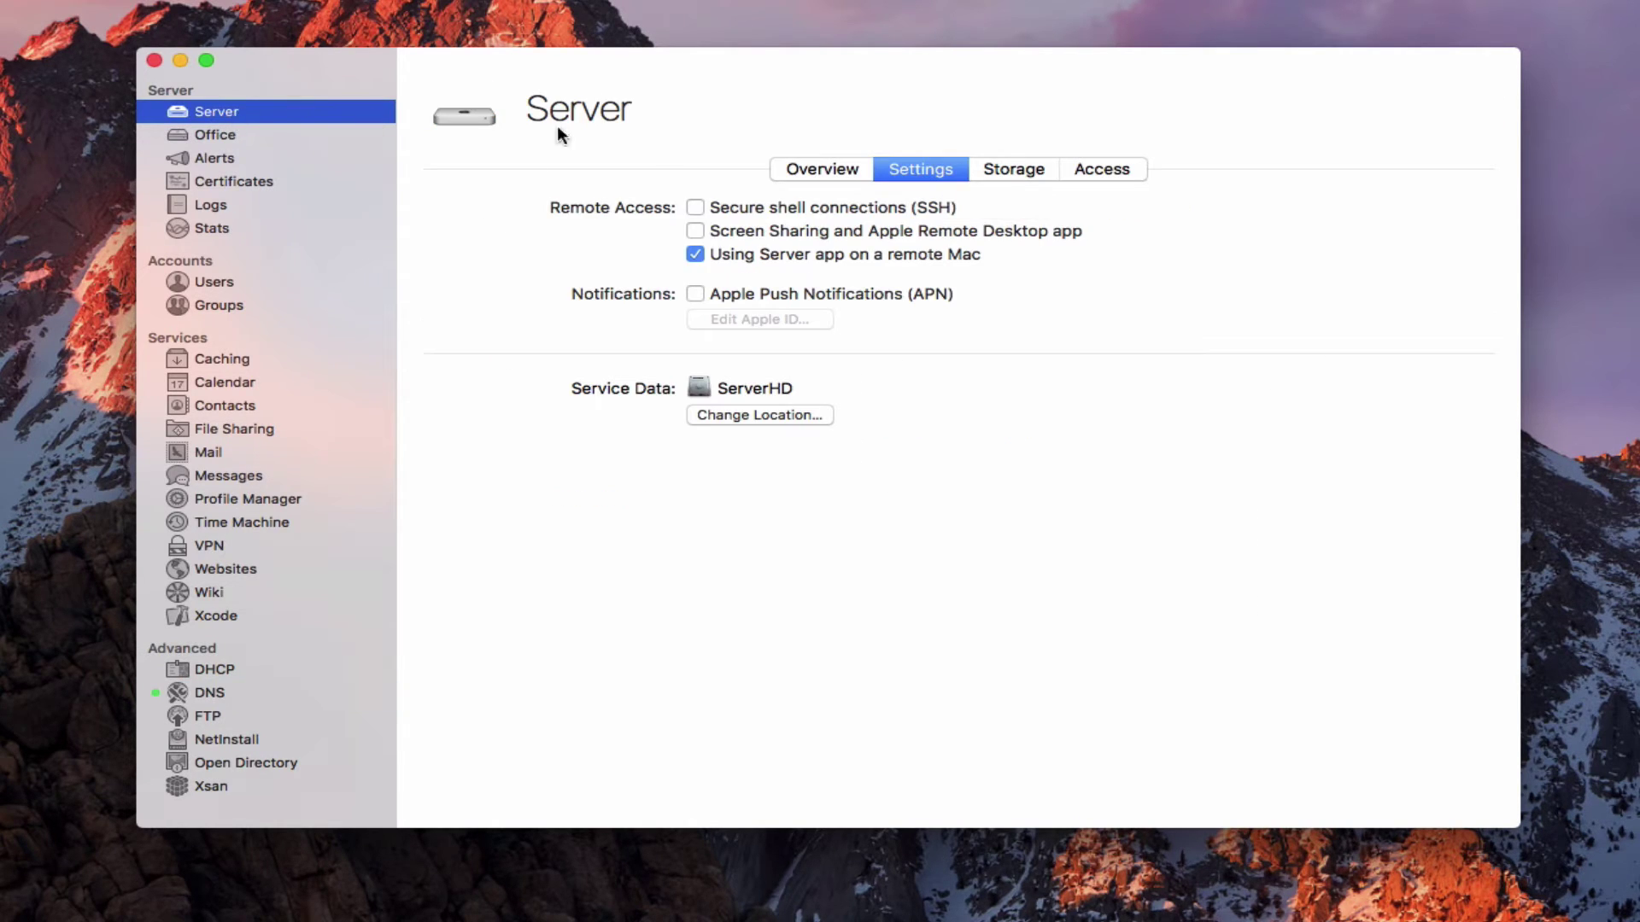
{"action": "left_click", "coordinate": [820, 168]}
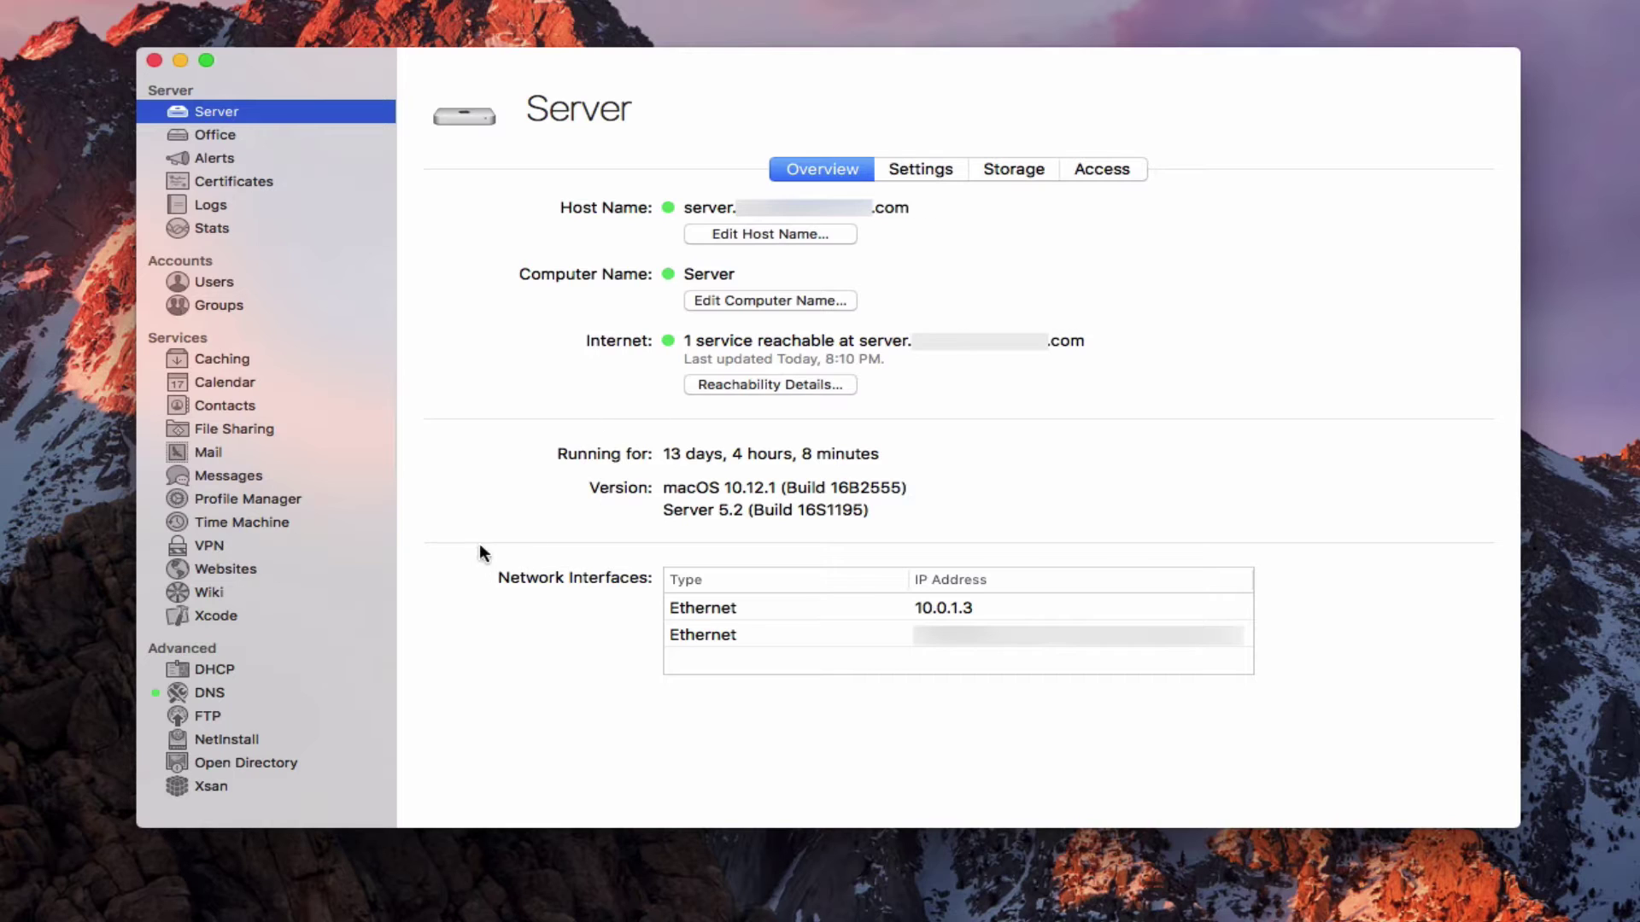
{"action": "left_click", "coordinate": [208, 691]}
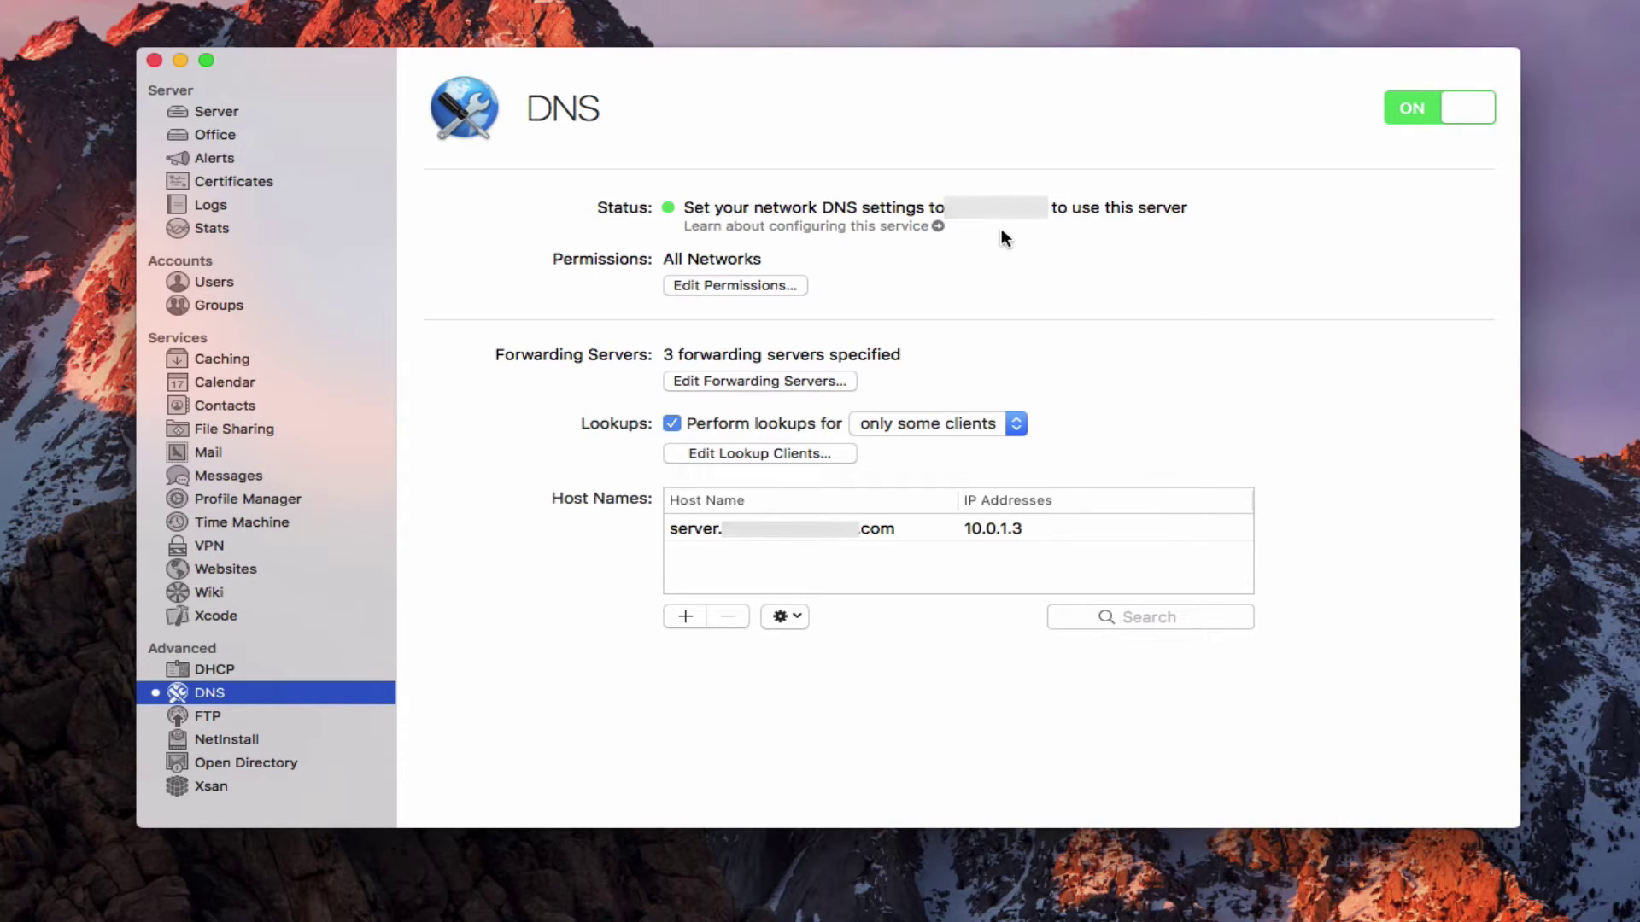
Step: Examine the DNS network access choices, including only some networks, and leave the permissions dialog without saving
{"action": "left_click", "coordinate": [724, 285]}
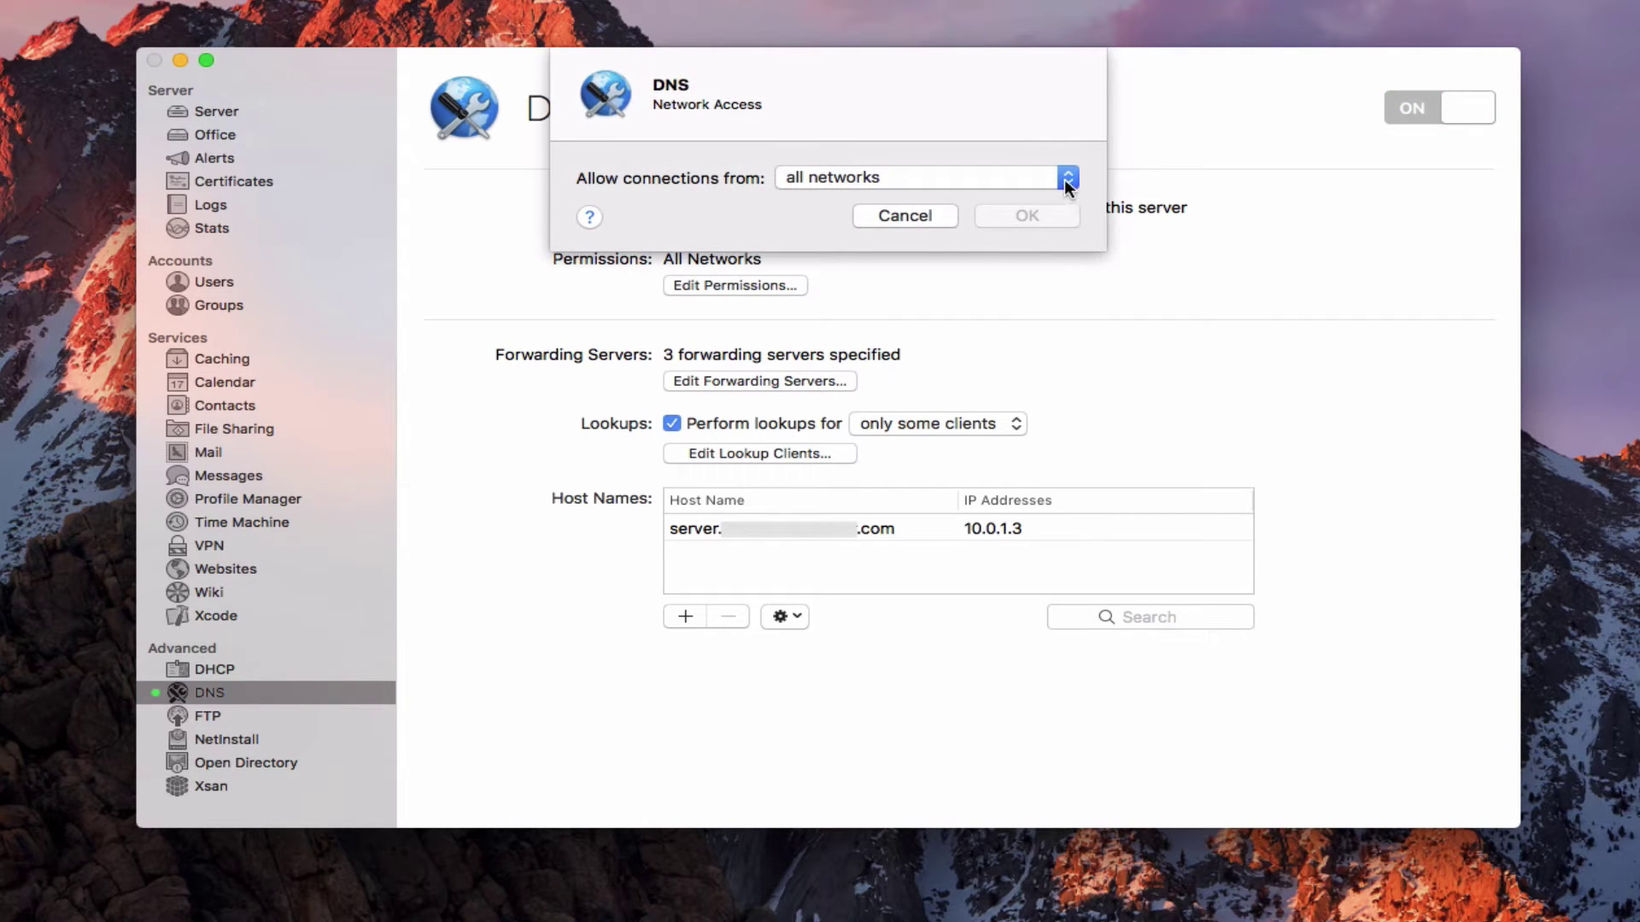
{"action": "left_click", "coordinate": [1066, 180]}
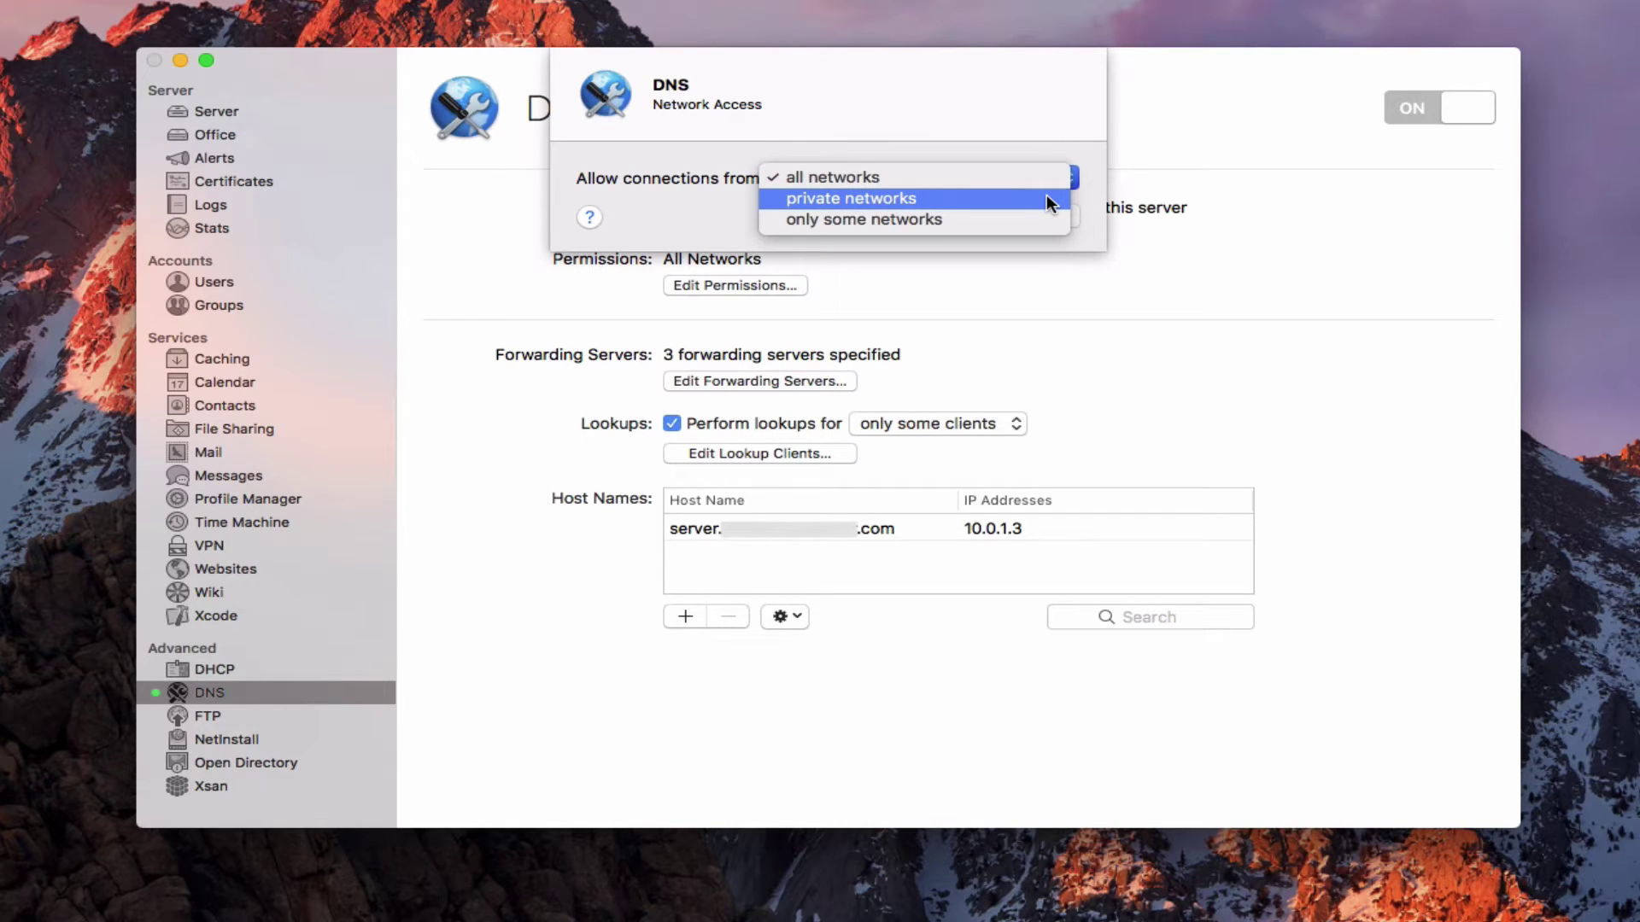
{"action": "left_click", "coordinate": [1005, 219]}
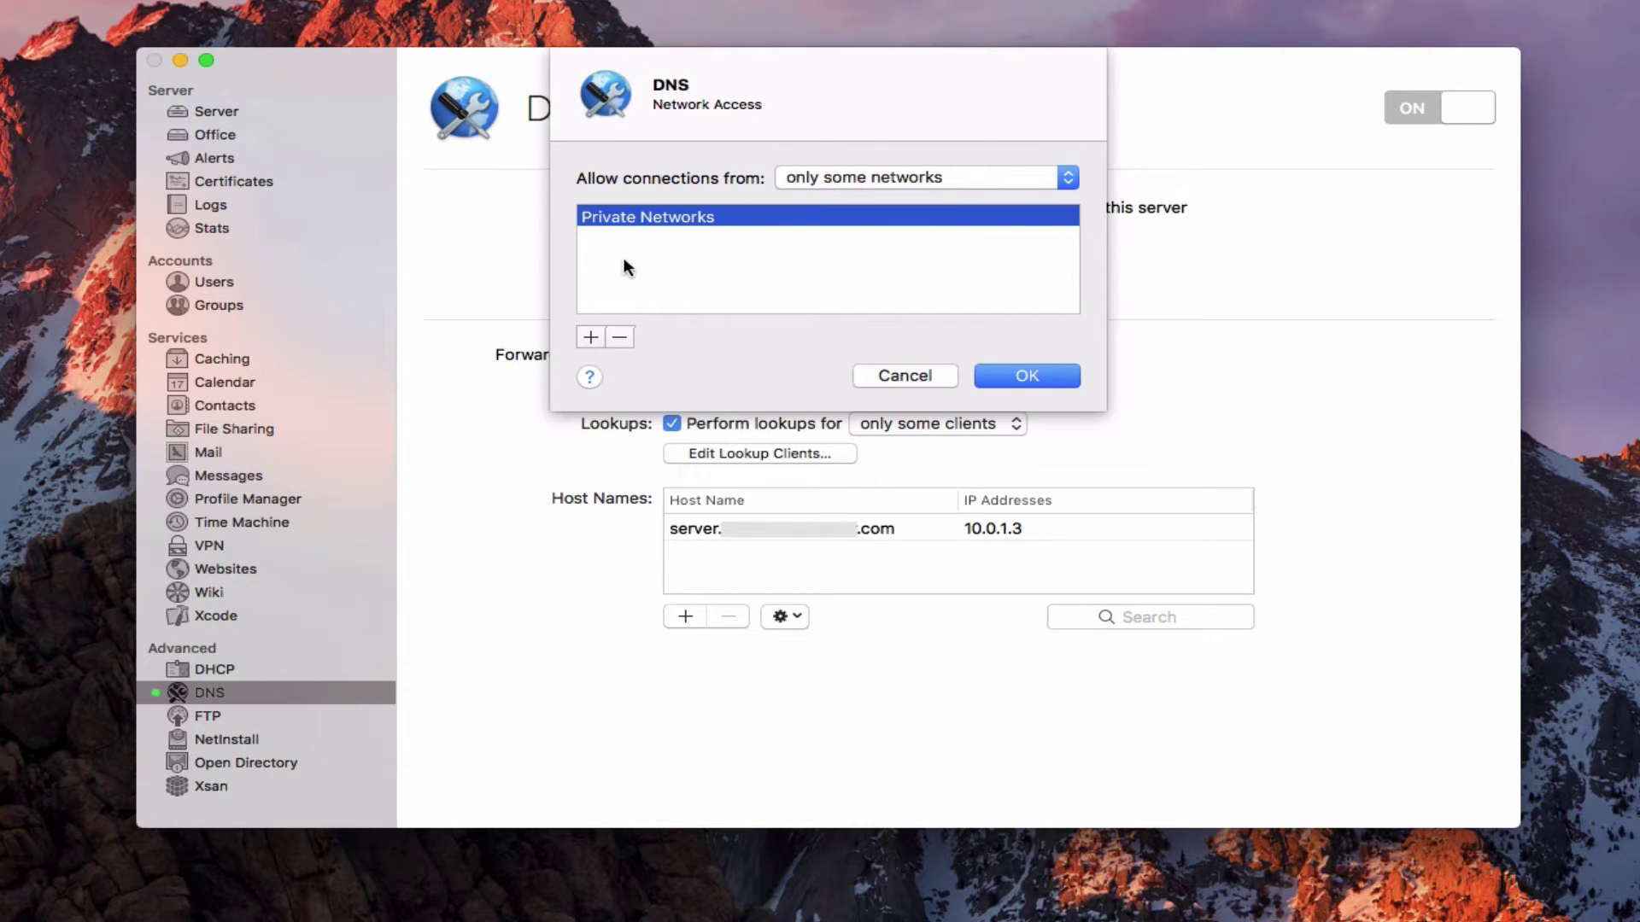
{"action": "left_click", "coordinate": [1068, 176]}
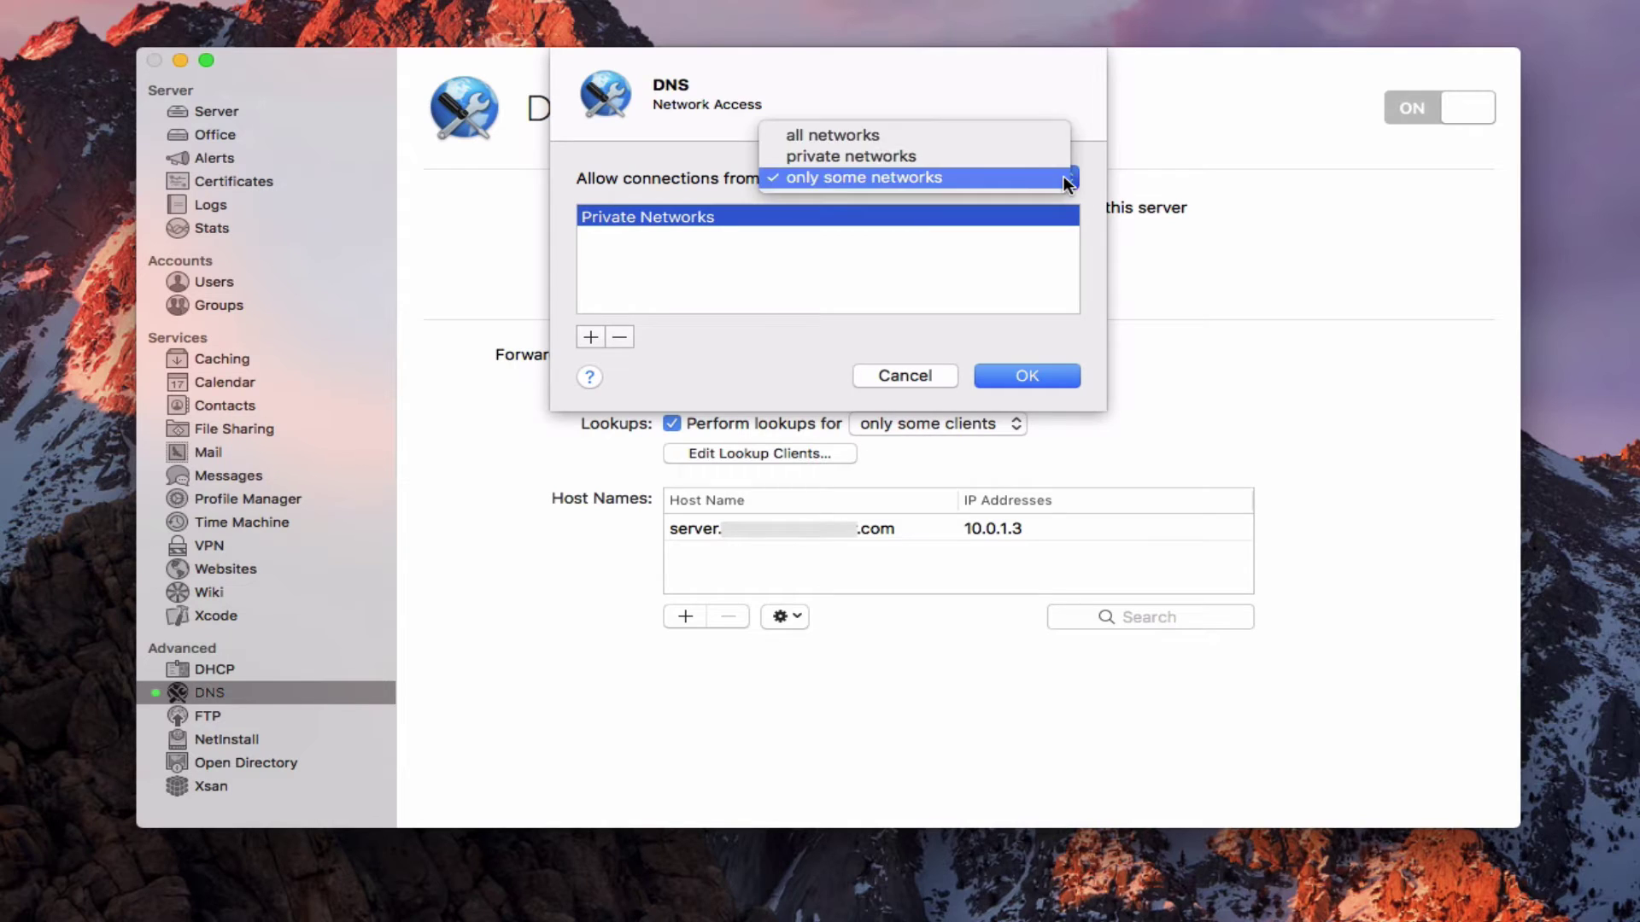
{"action": "left_click", "coordinate": [1054, 138]}
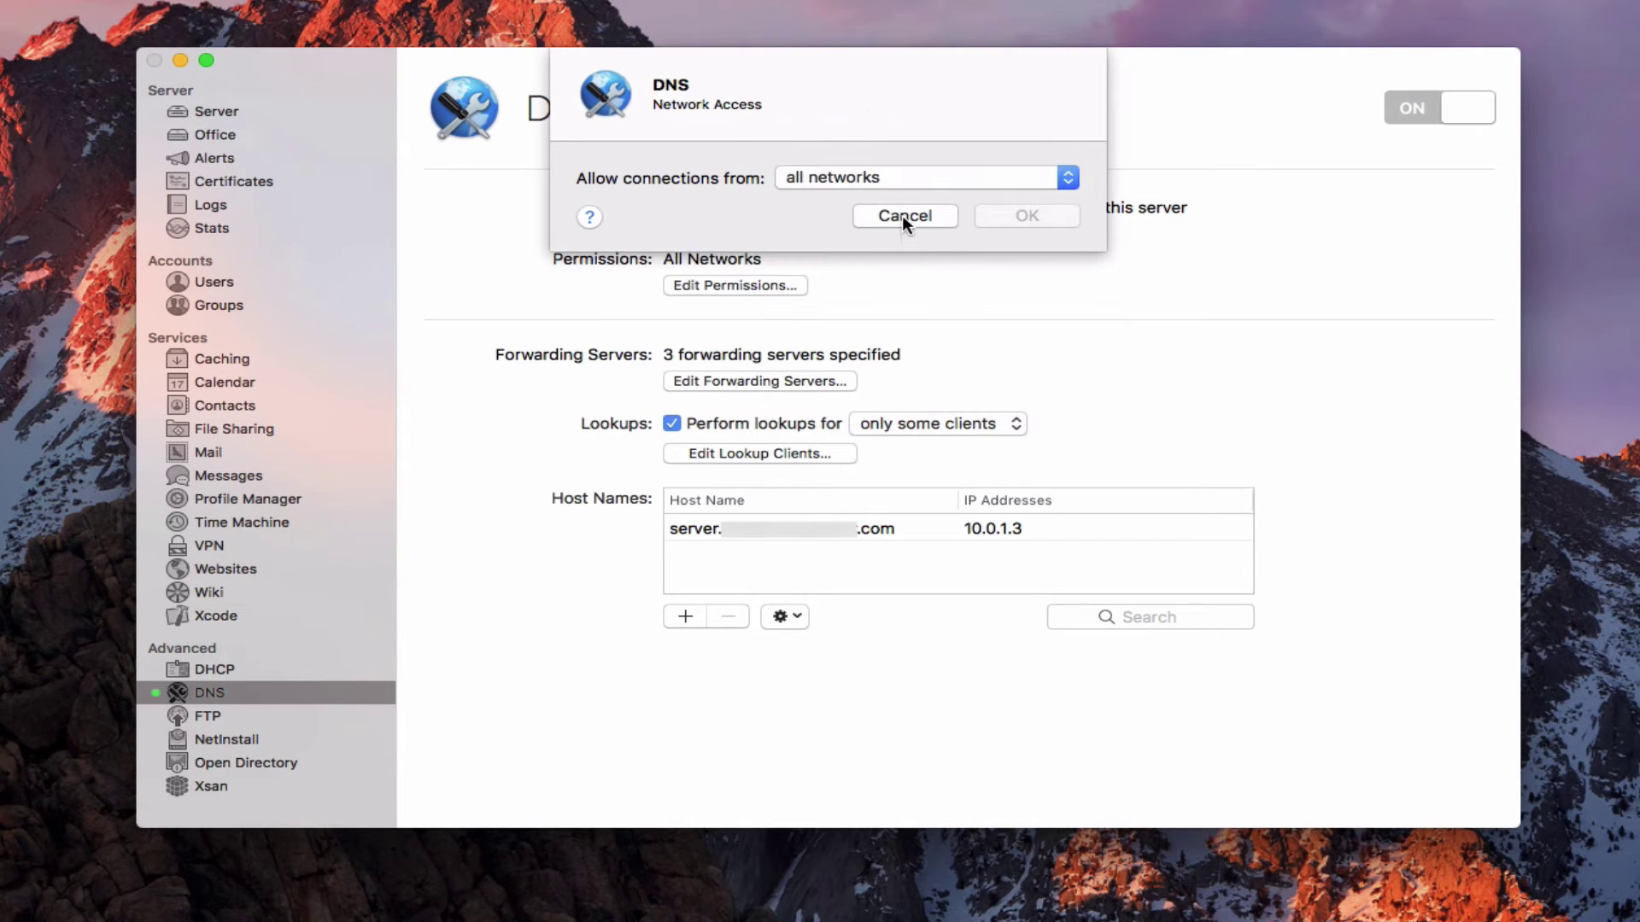
{"action": "left_click", "coordinate": [904, 216]}
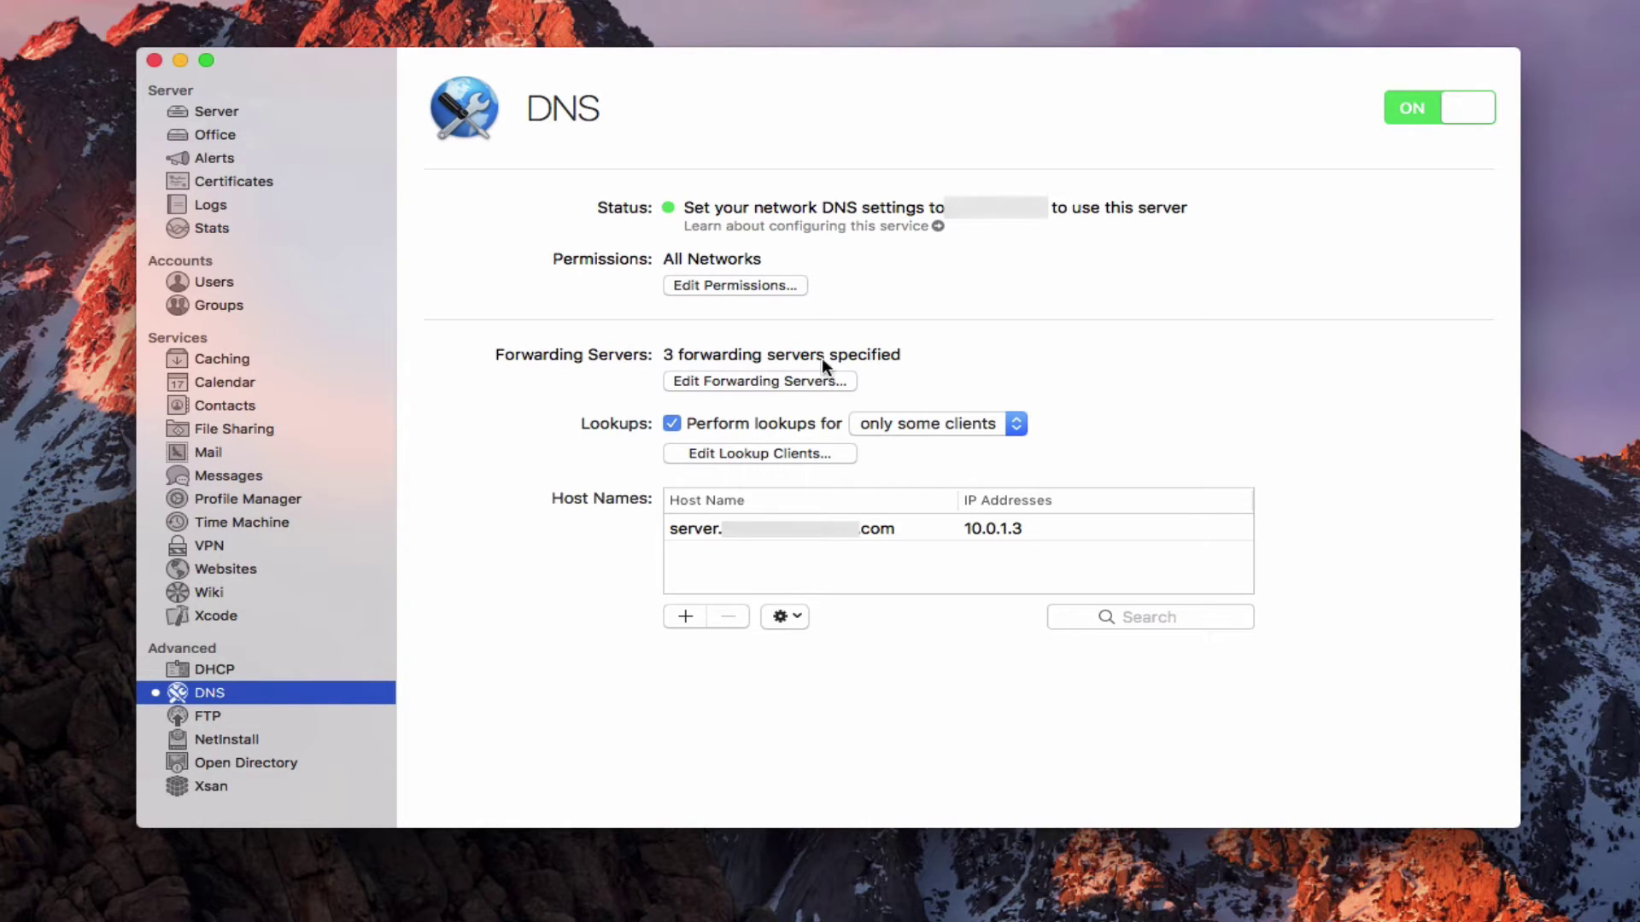
Step: Review the IP addresses of the DNS forwarding servers and close the list without saving
{"action": "left_click", "coordinate": [745, 384]}
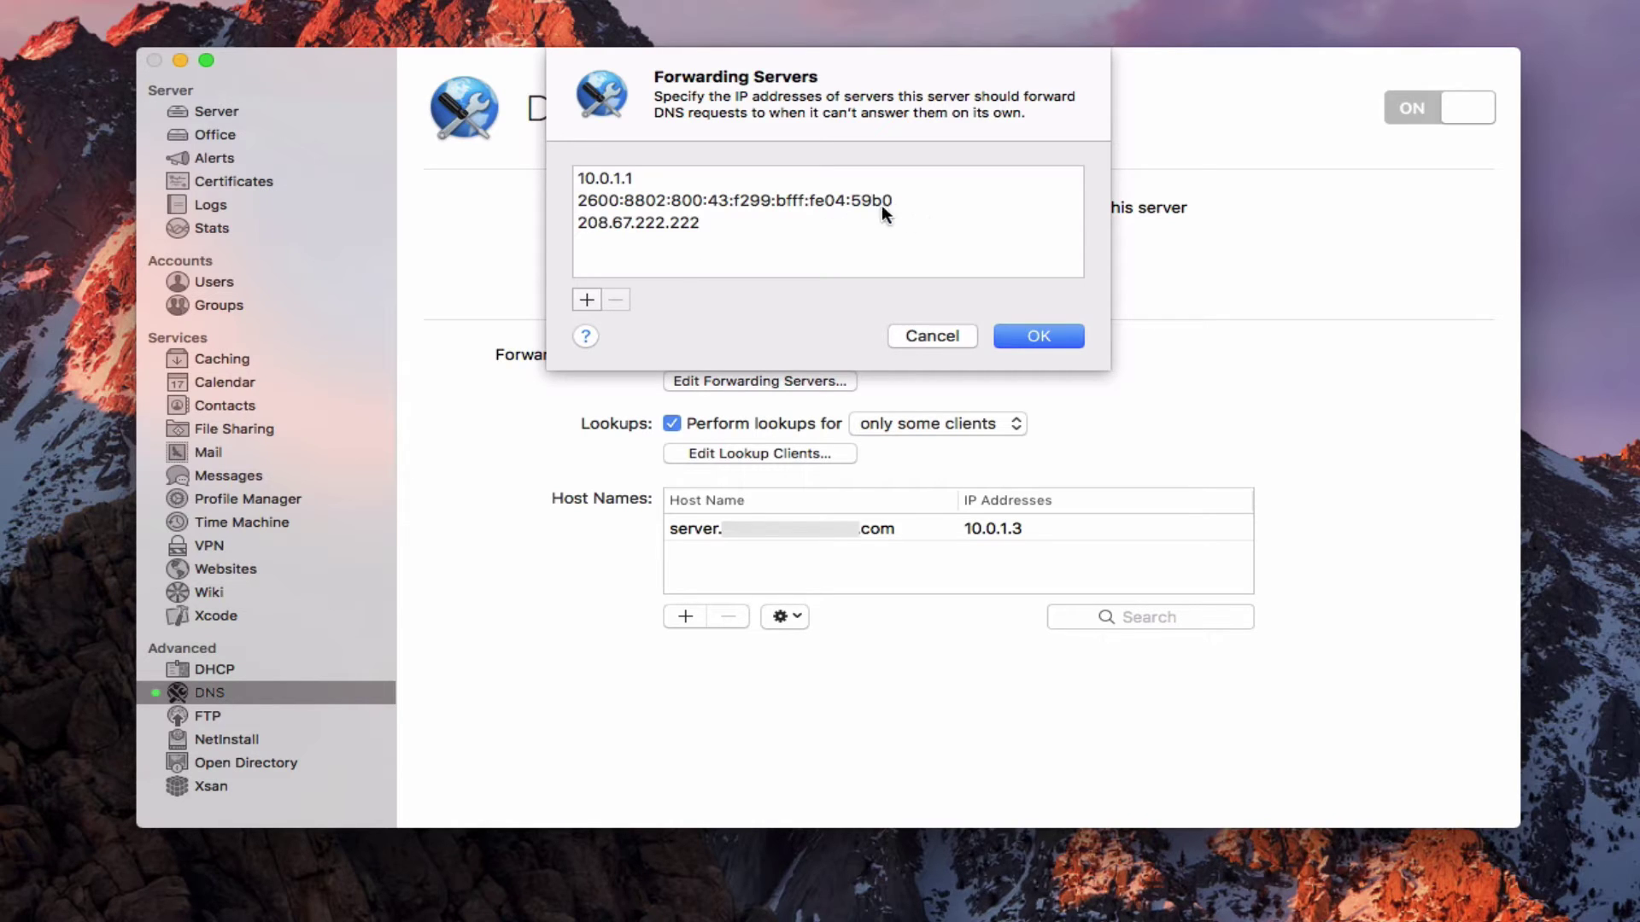
{"action": "left_click", "coordinate": [653, 179]}
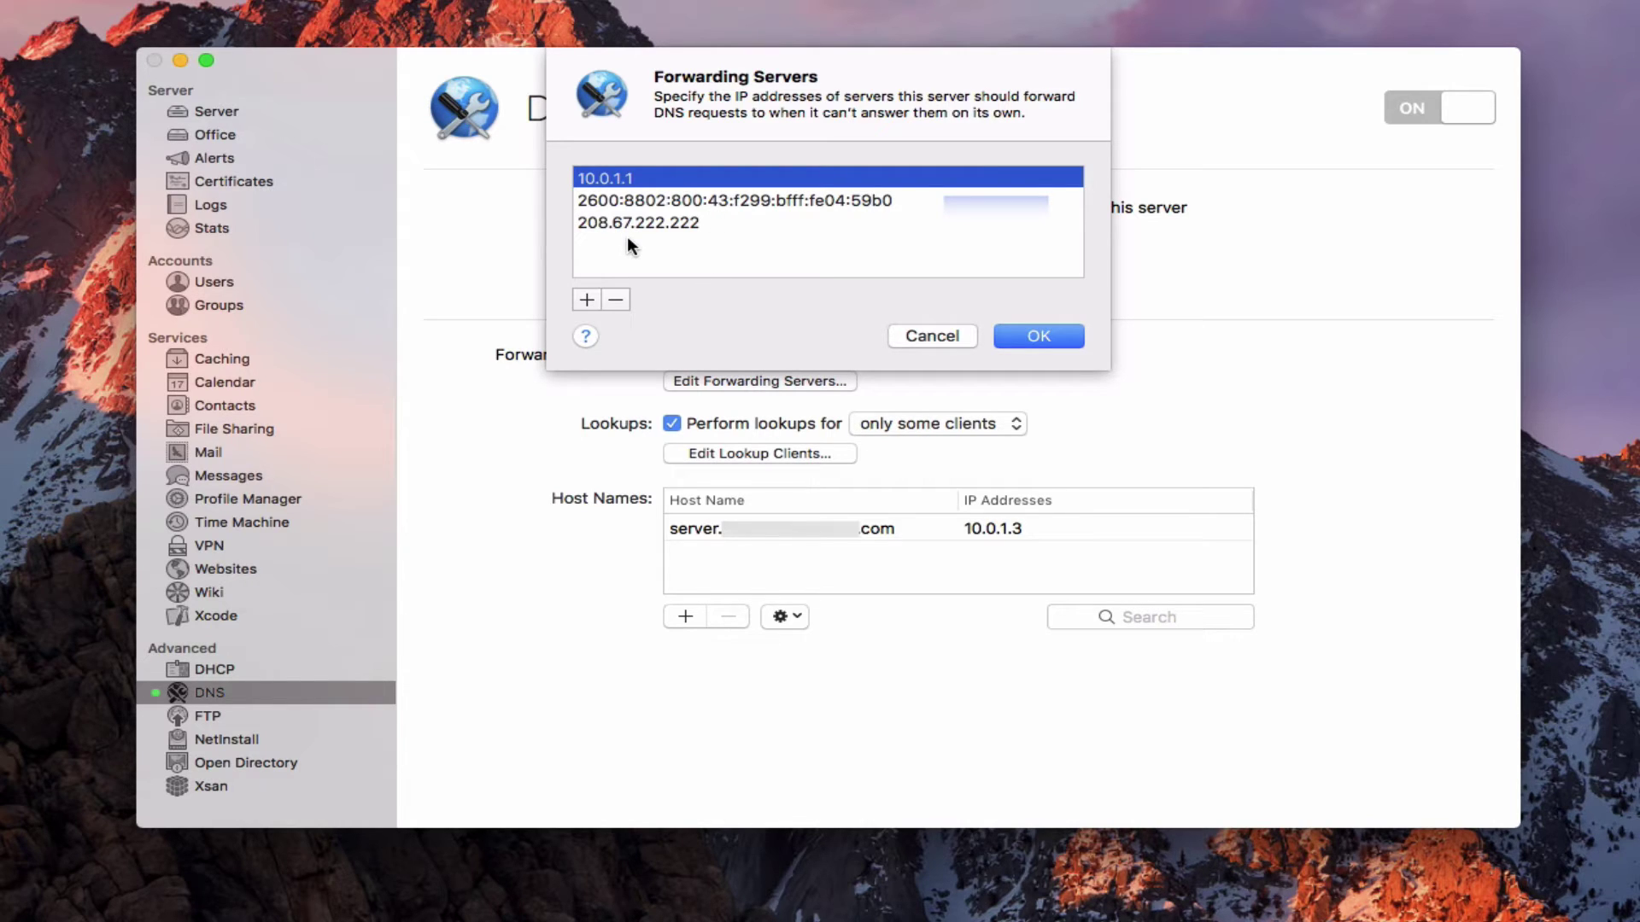
{"action": "left_click", "coordinate": [912, 335]}
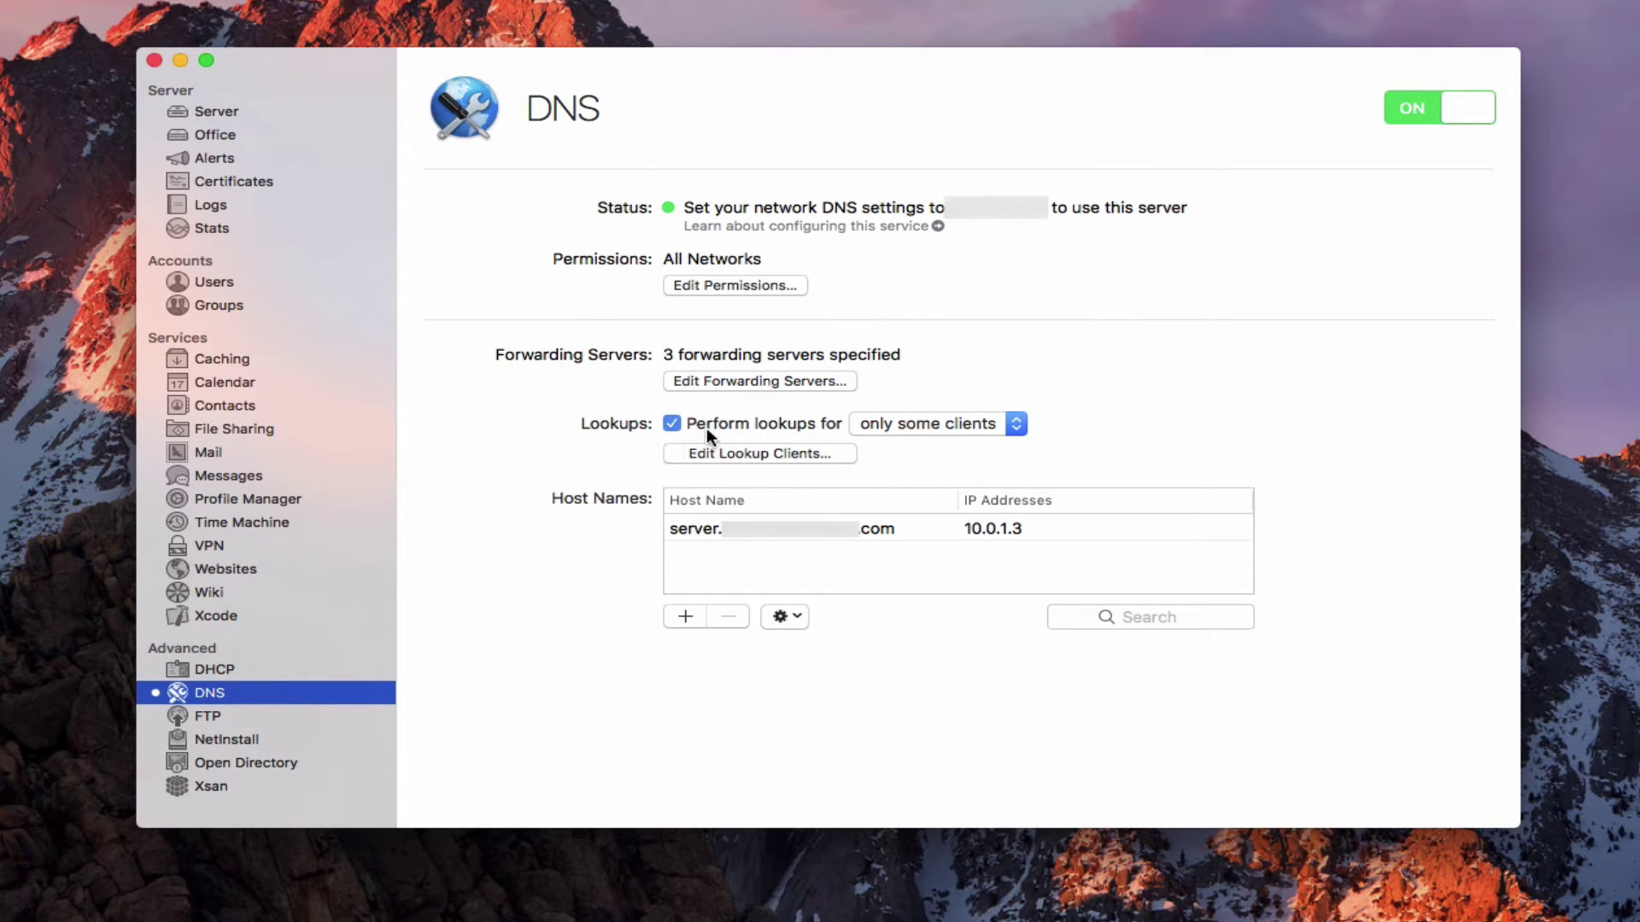
Step: Review the allowed lookup clients and set DNS lookups to be performed for all clients
{"action": "left_click", "coordinate": [1018, 429]}
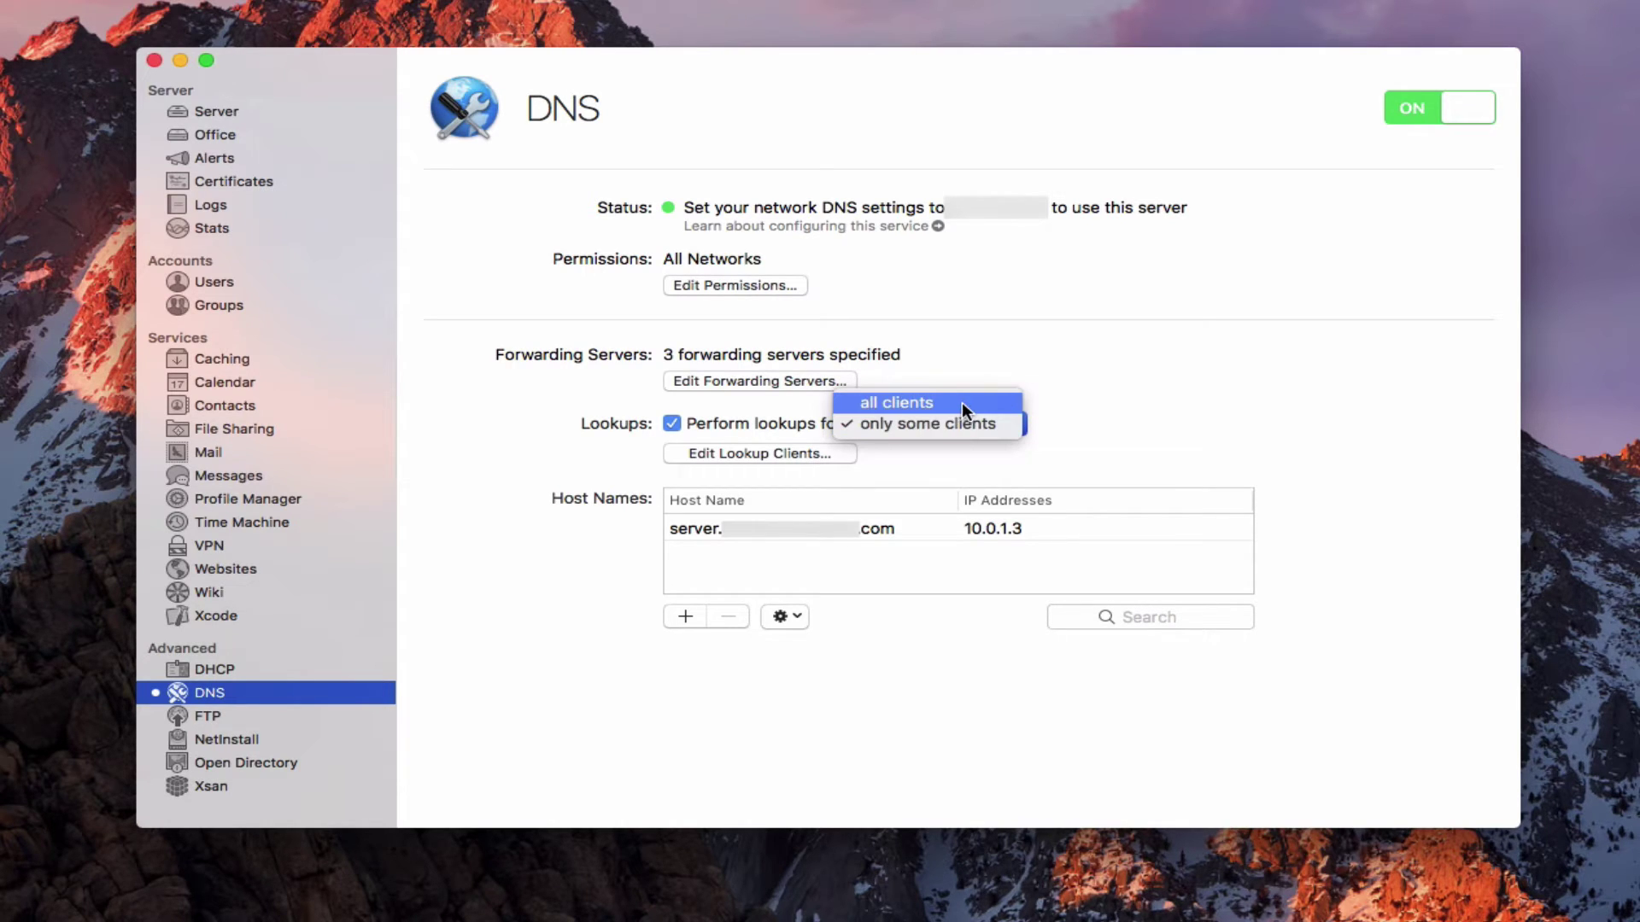
{"action": "left_click", "coordinate": [1088, 397]}
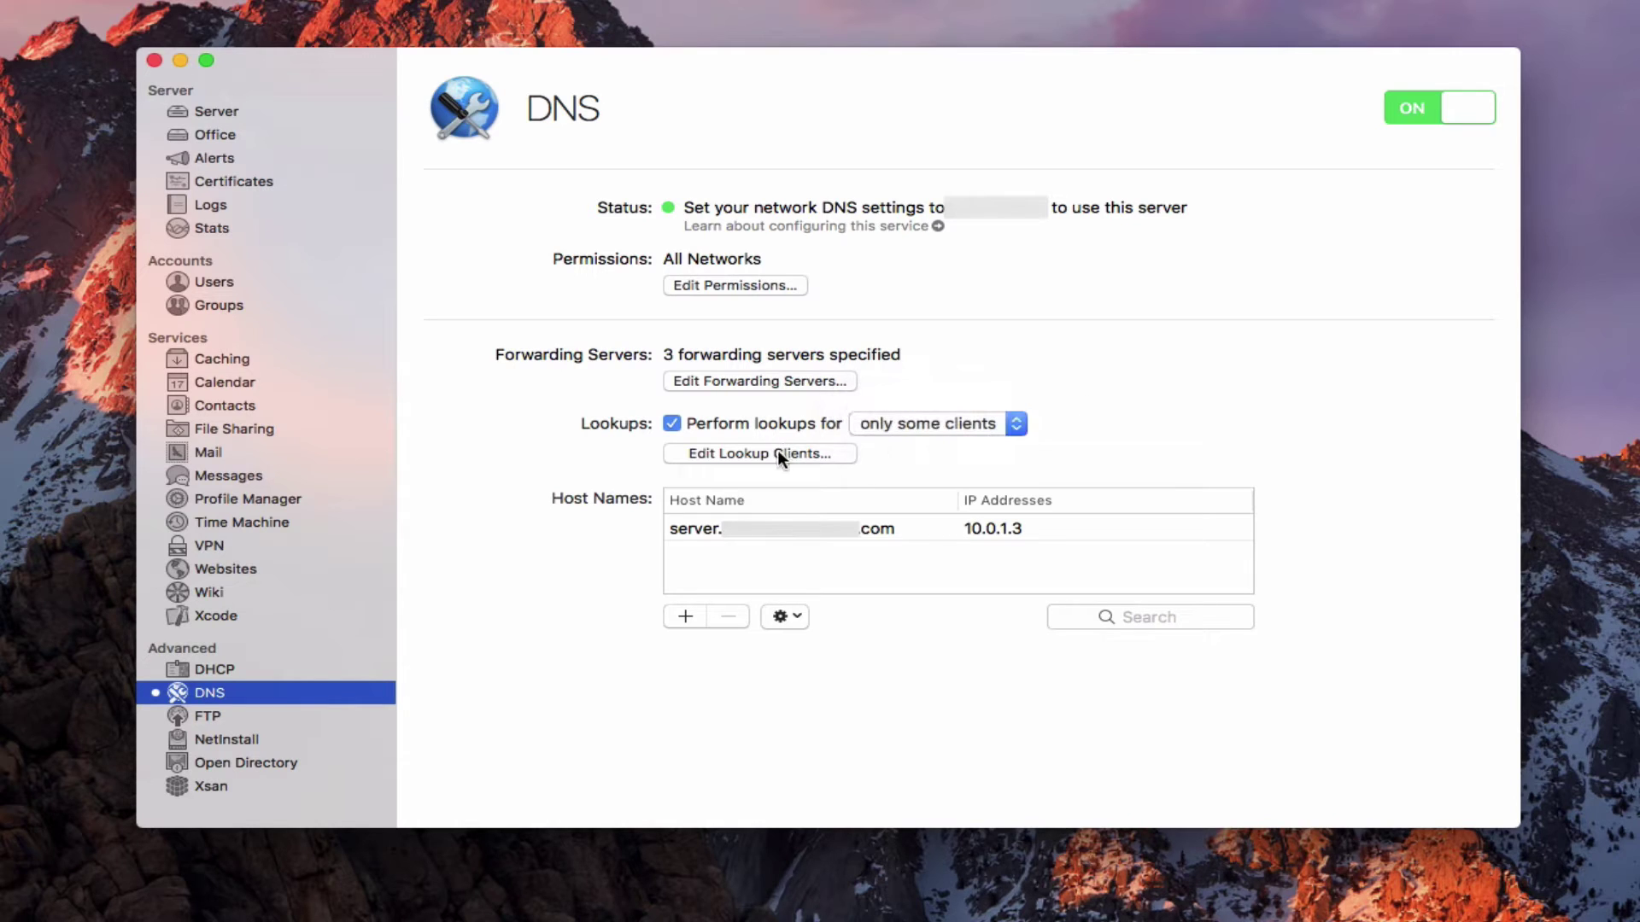
{"action": "left_click", "coordinate": [777, 456]}
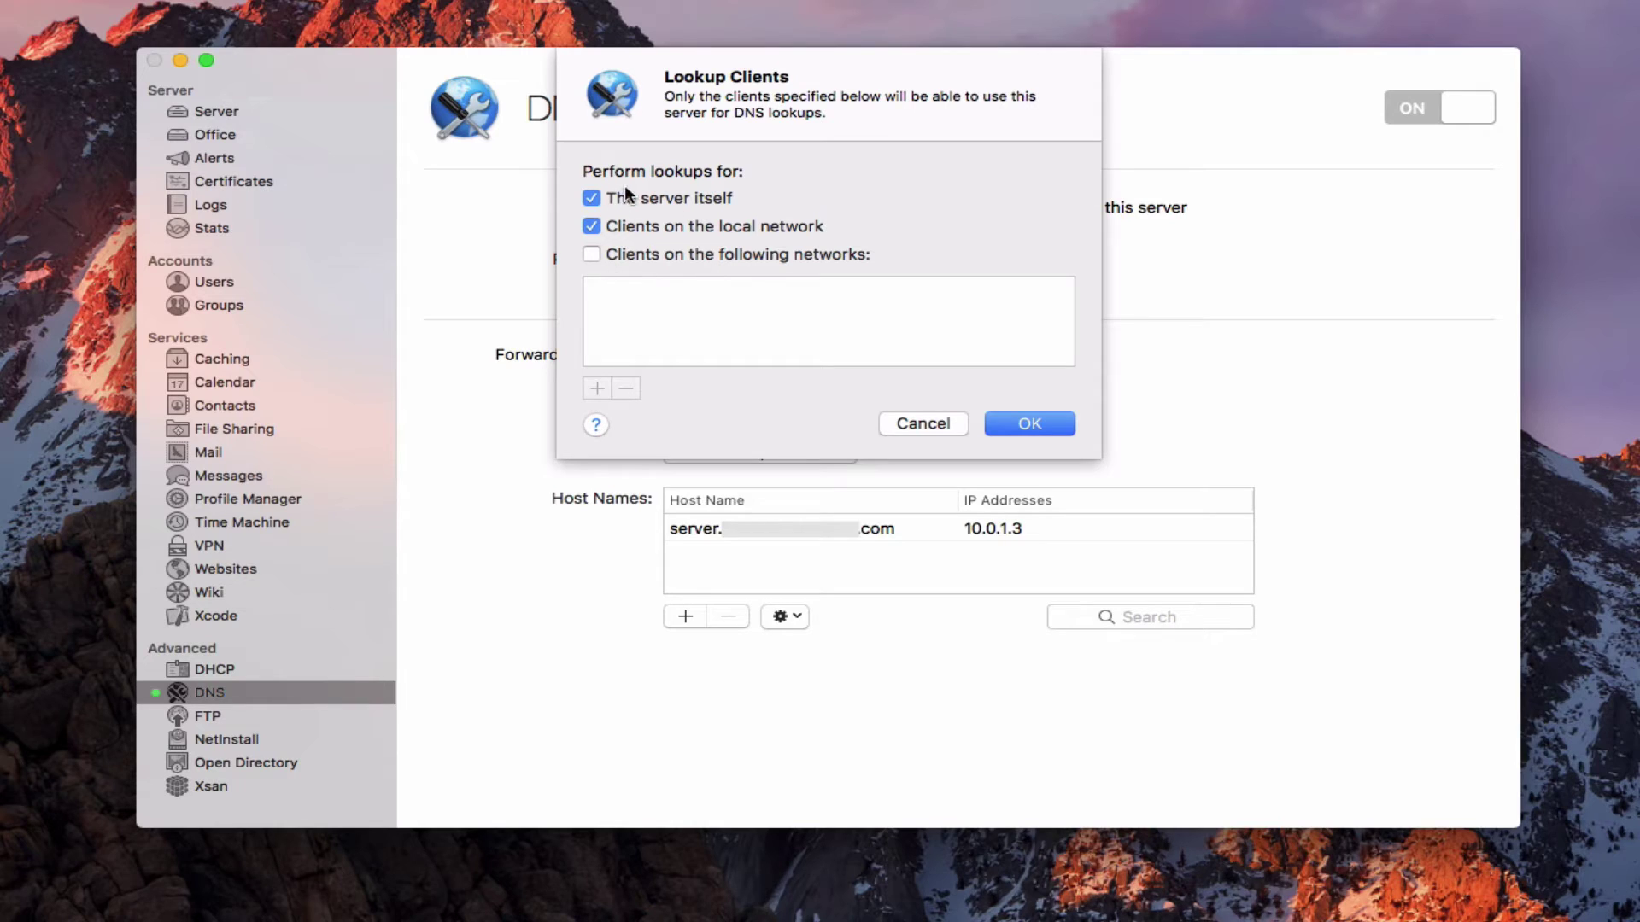
{"action": "left_click", "coordinate": [924, 426]}
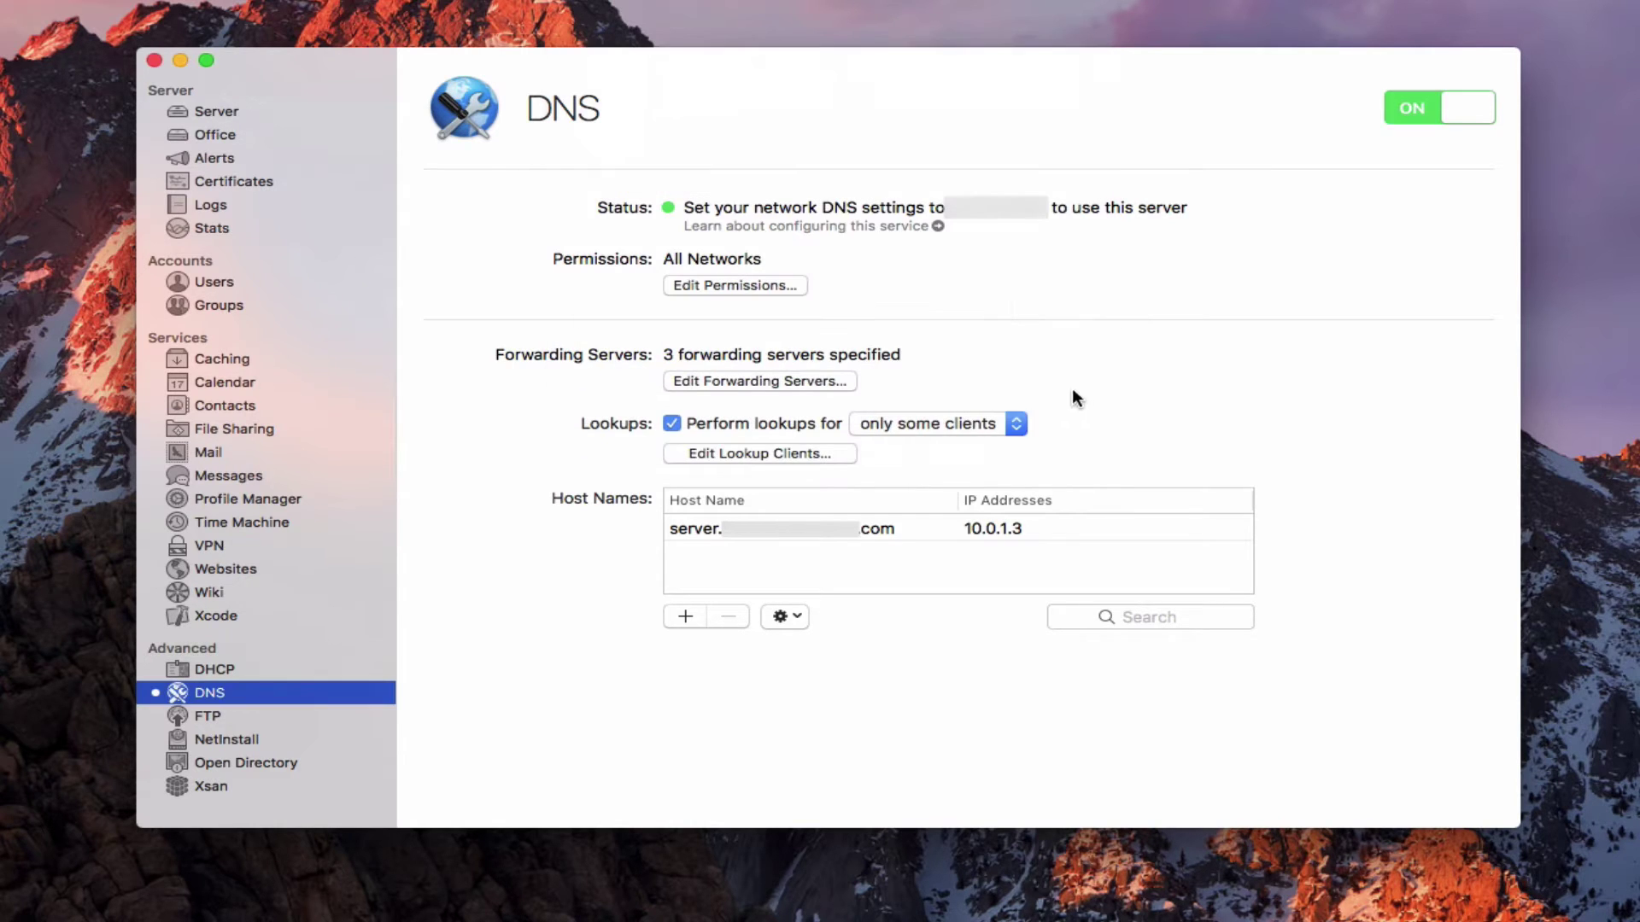
{"action": "left_click", "coordinate": [1017, 424]}
{"action": "left_click", "coordinate": [985, 407]}
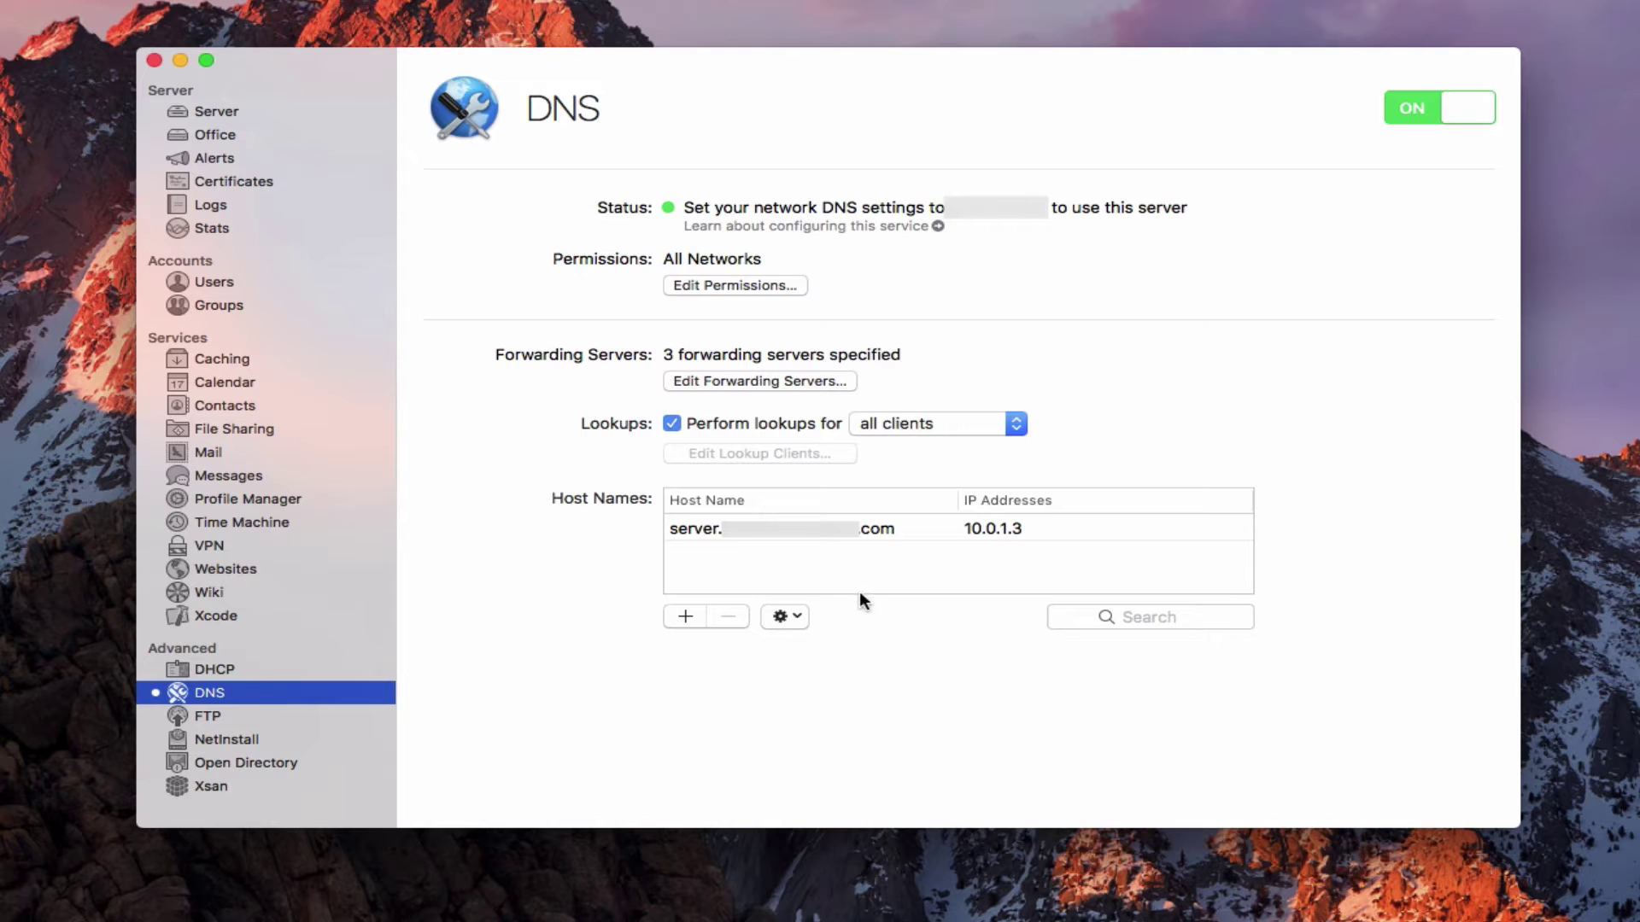
Step: Show all DNS records and expand both the primary zone and the reverse zone
{"action": "left_click", "coordinate": [798, 618]}
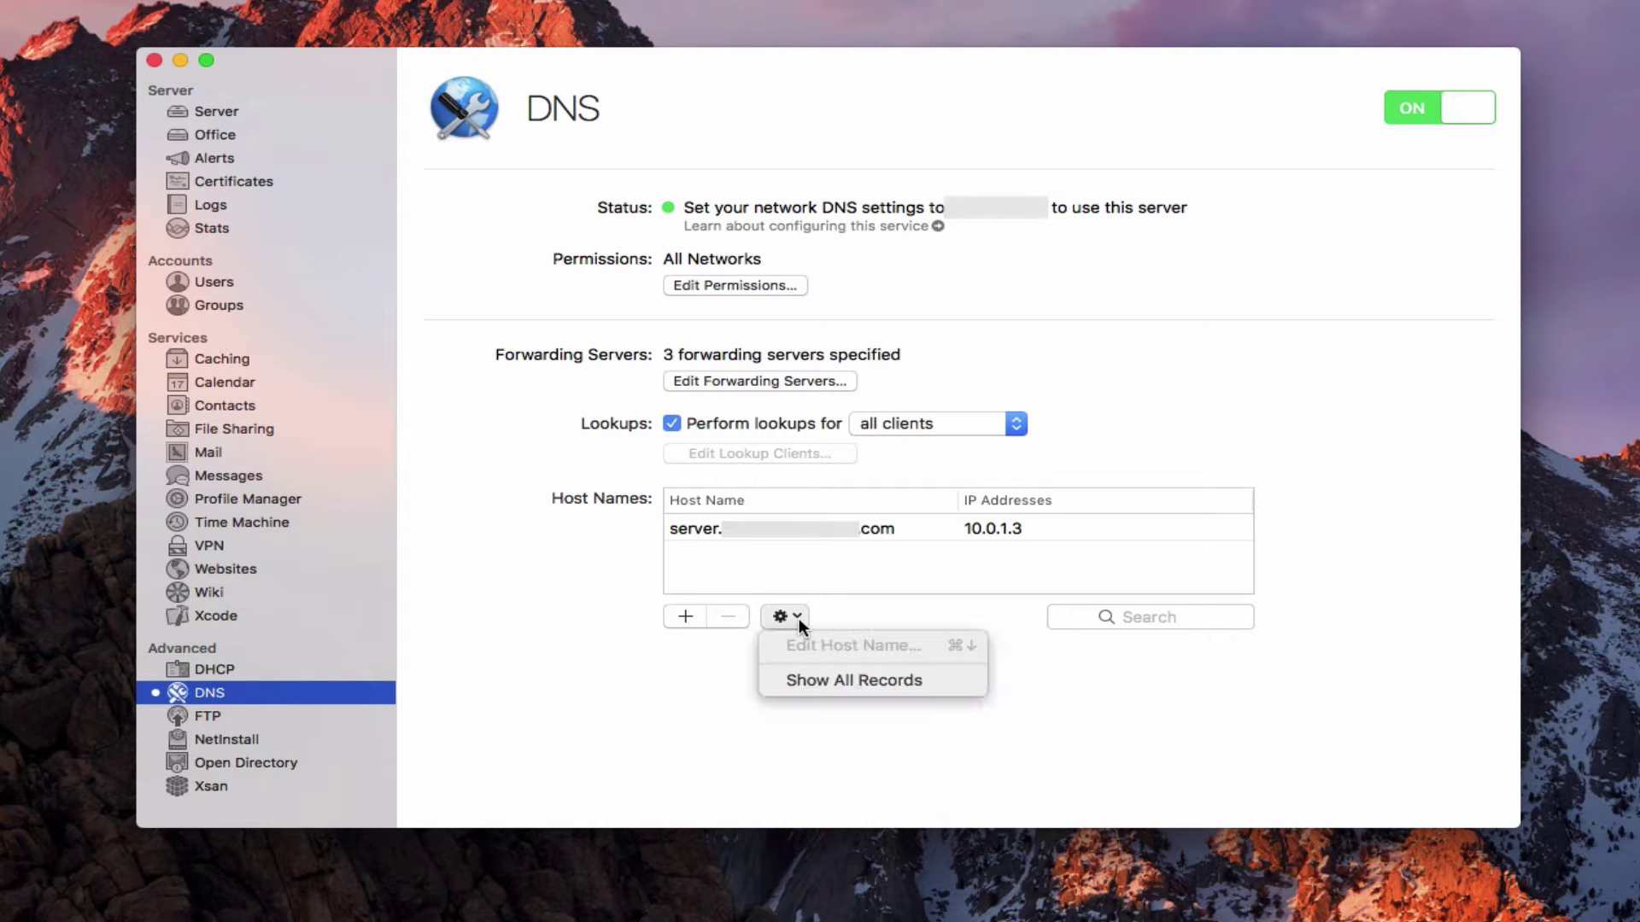
{"action": "left_click", "coordinate": [829, 679]}
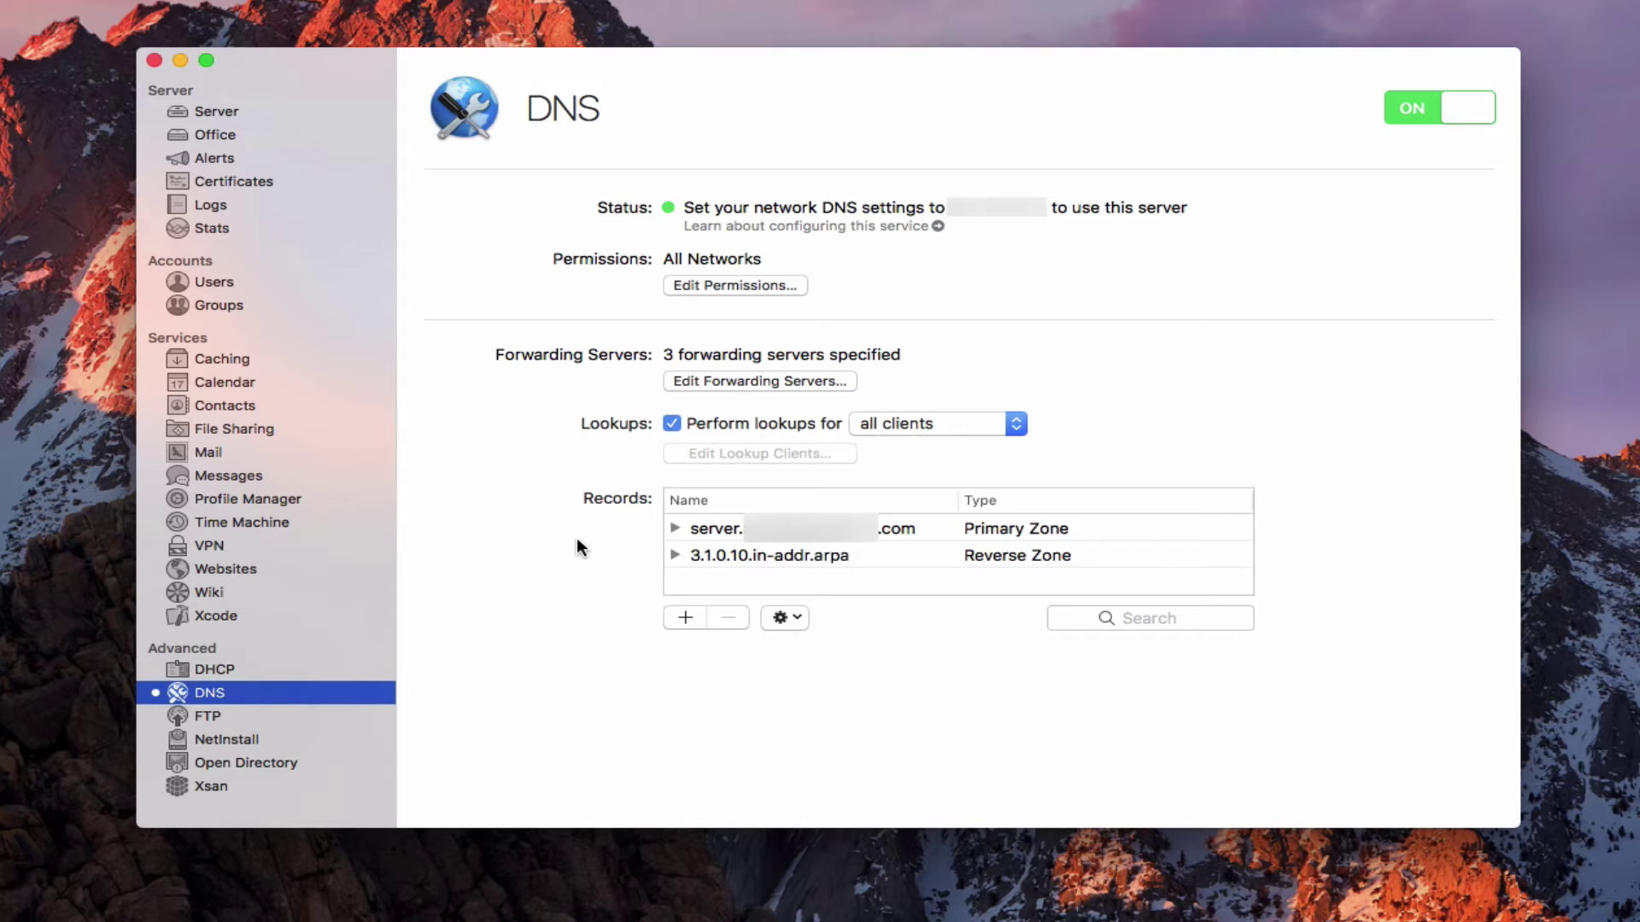
{"action": "left_click", "coordinate": [676, 530]}
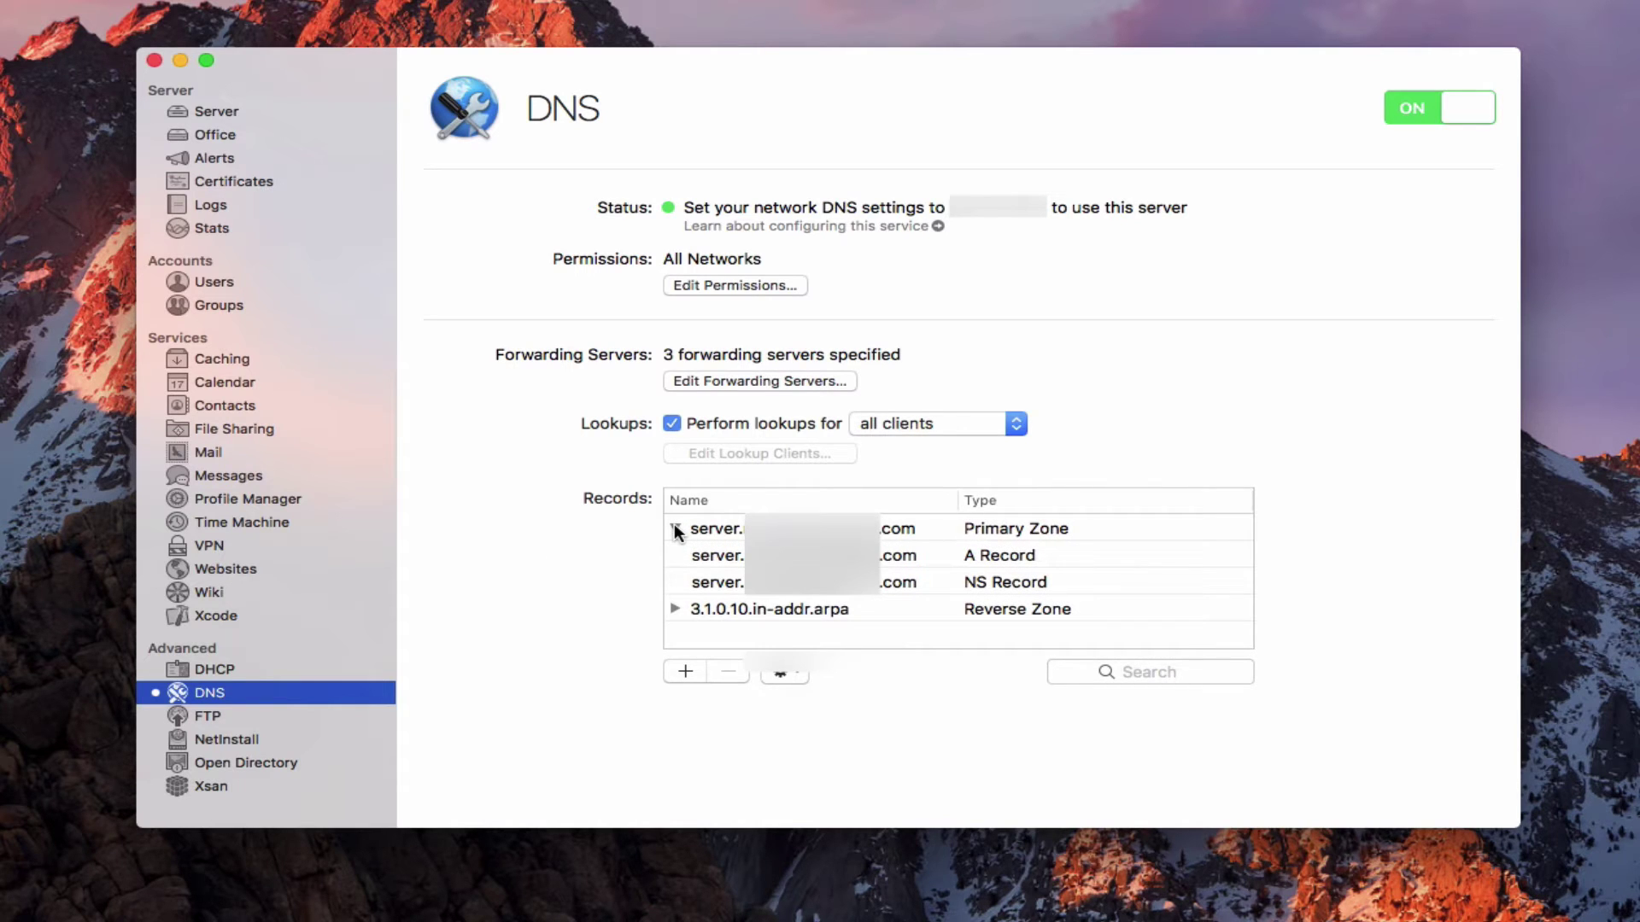
{"action": "left_click", "coordinate": [673, 609]}
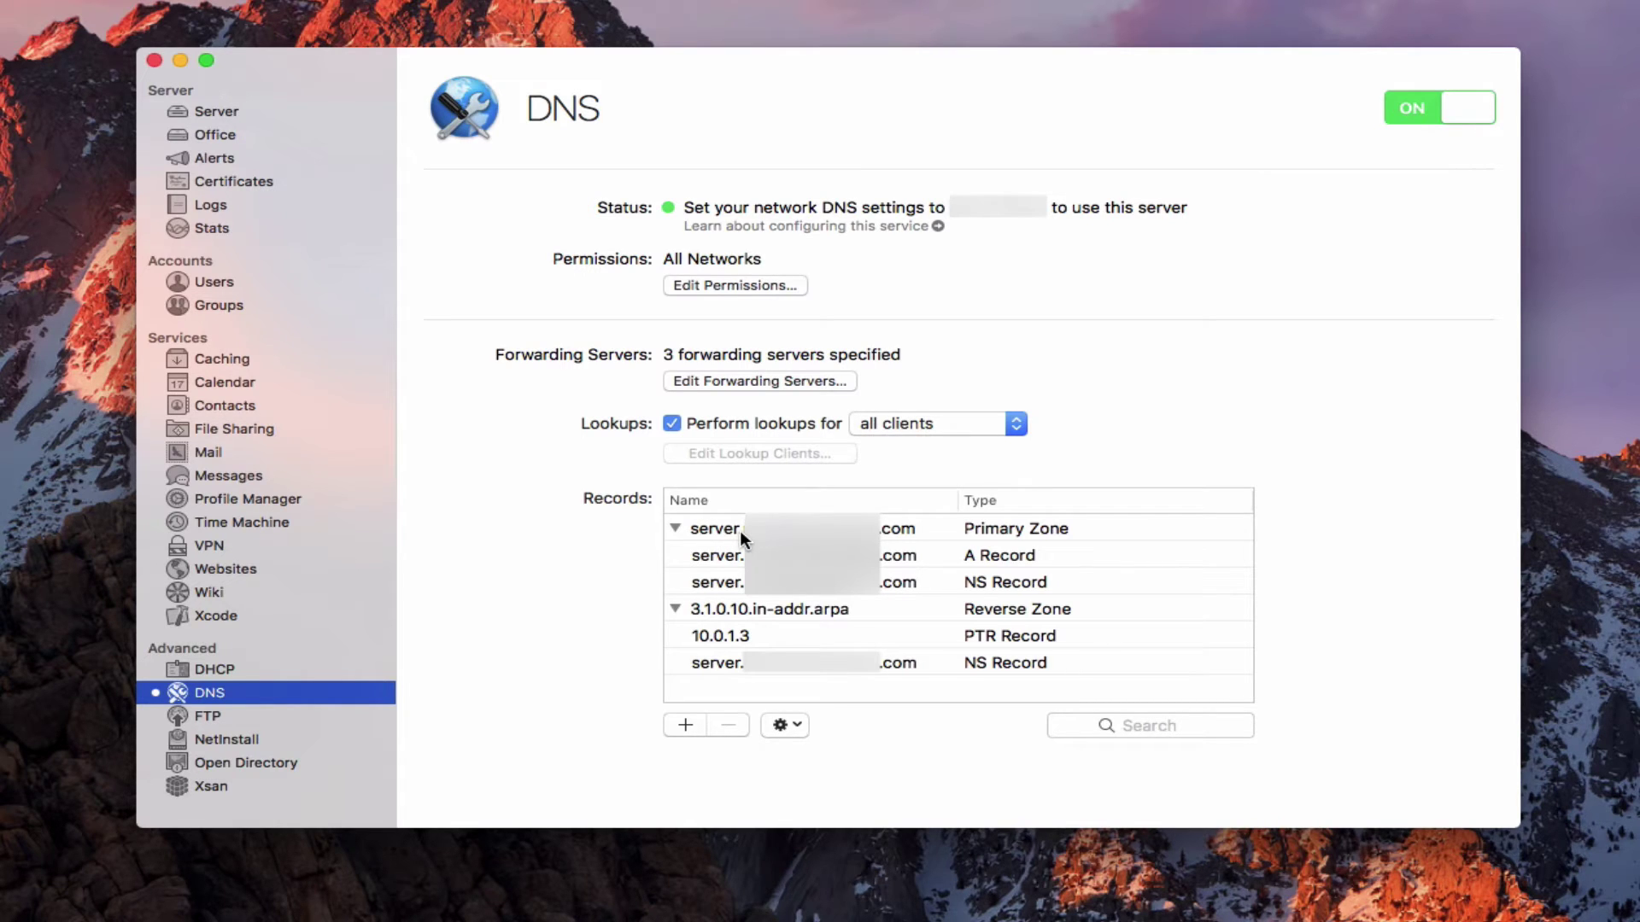
{"action": "left_click", "coordinate": [686, 725]}
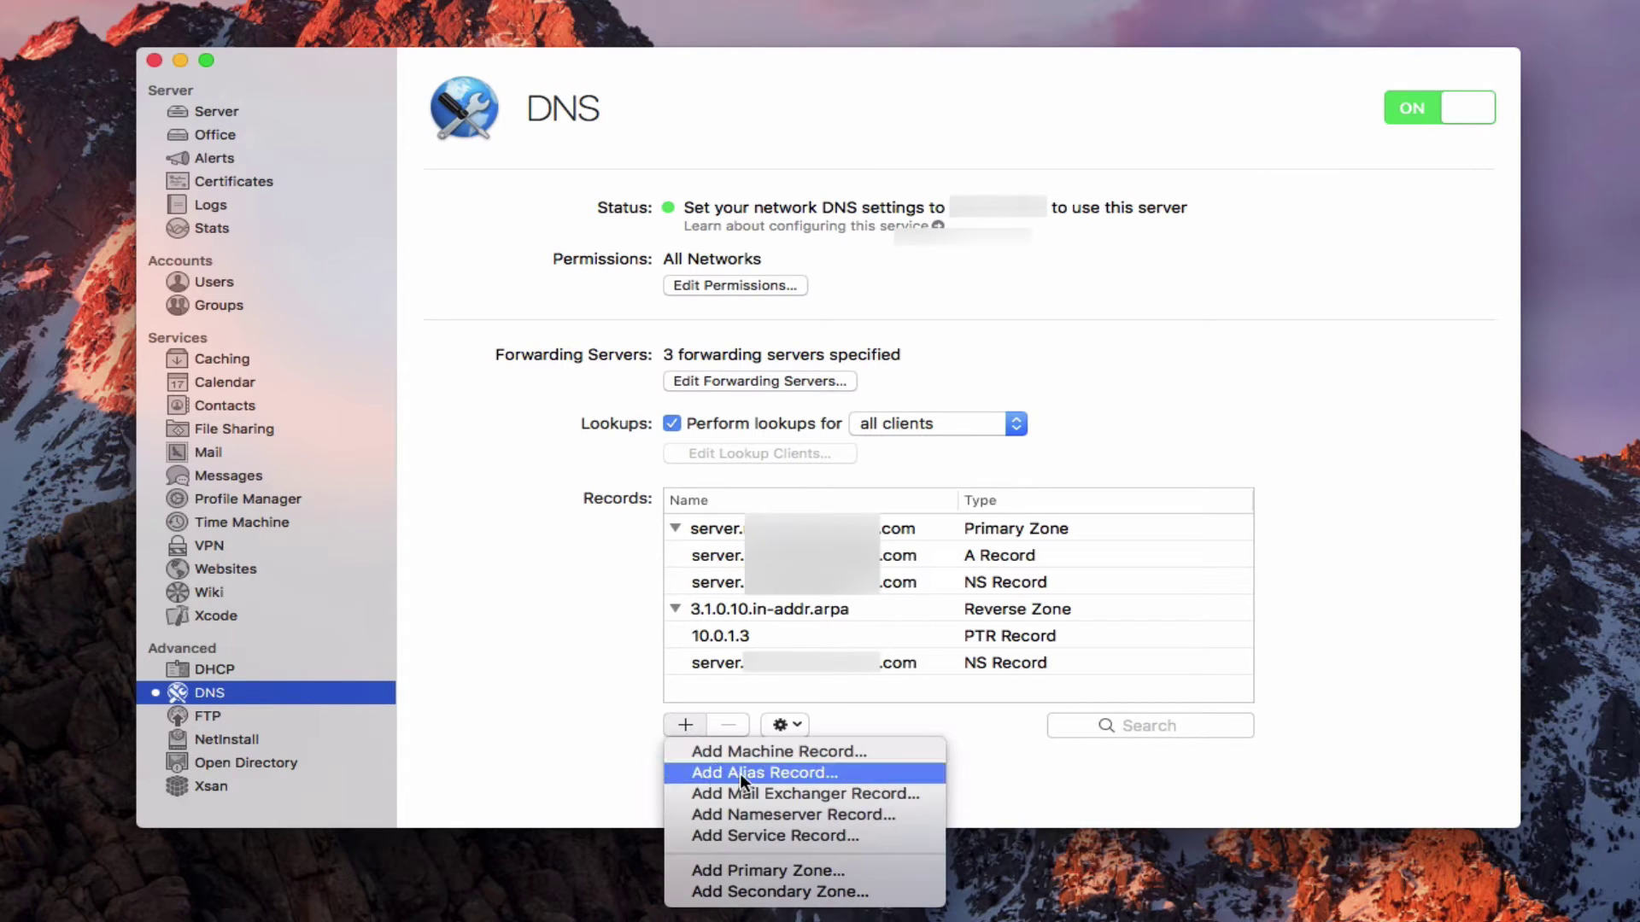
{"action": "left_click", "coordinate": [750, 754]}
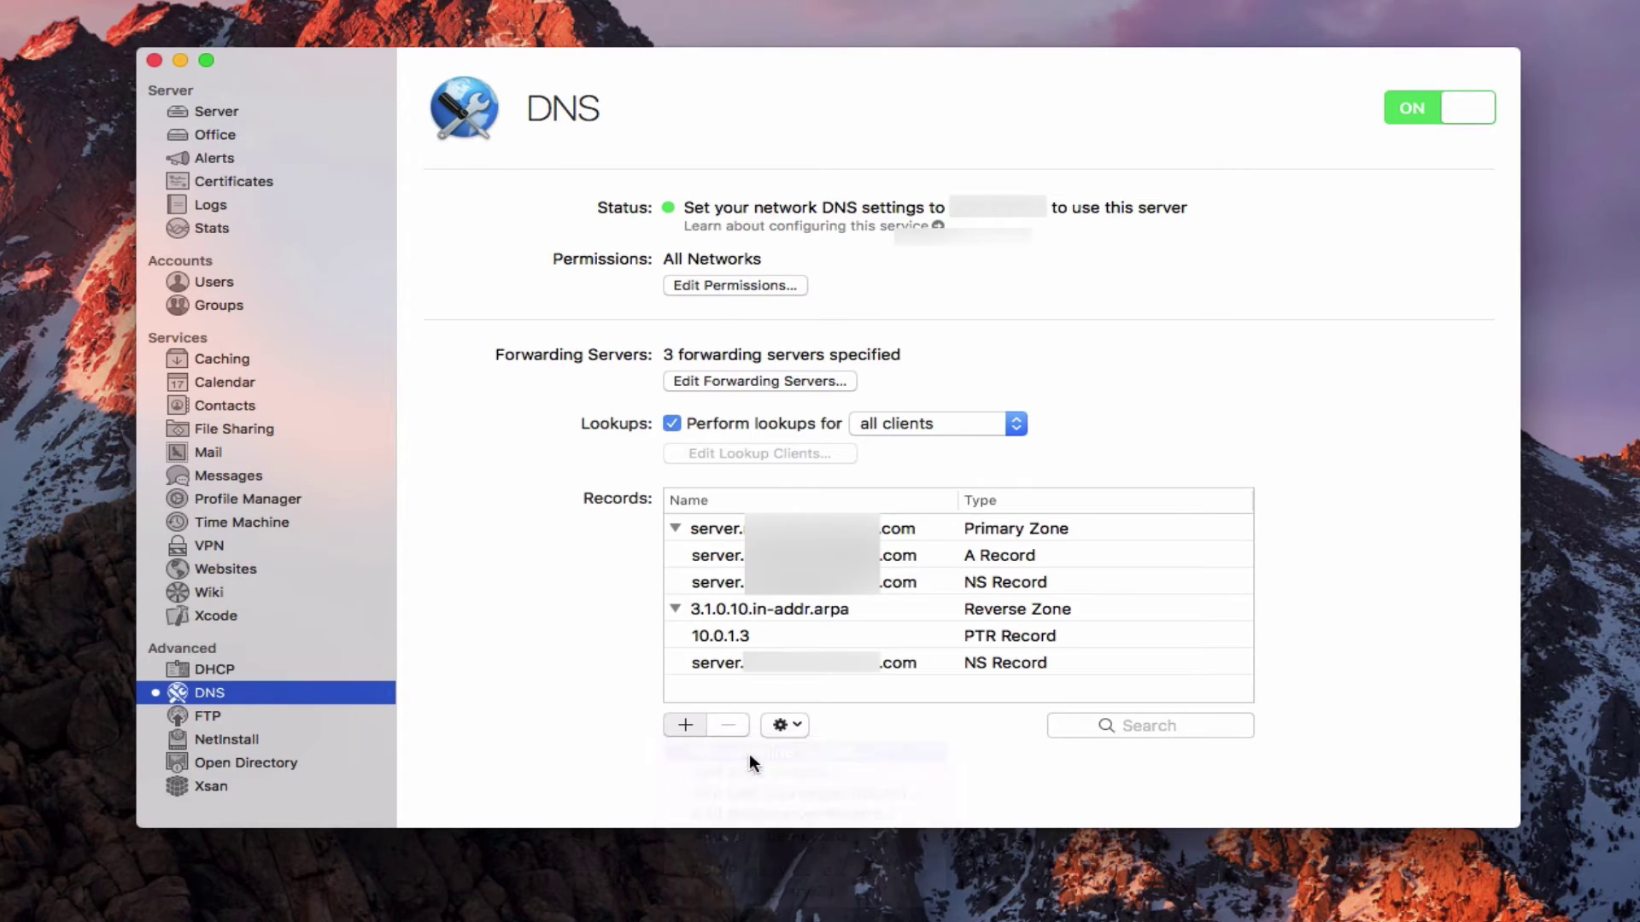
{"action": "left_click", "coordinate": [859, 271]}
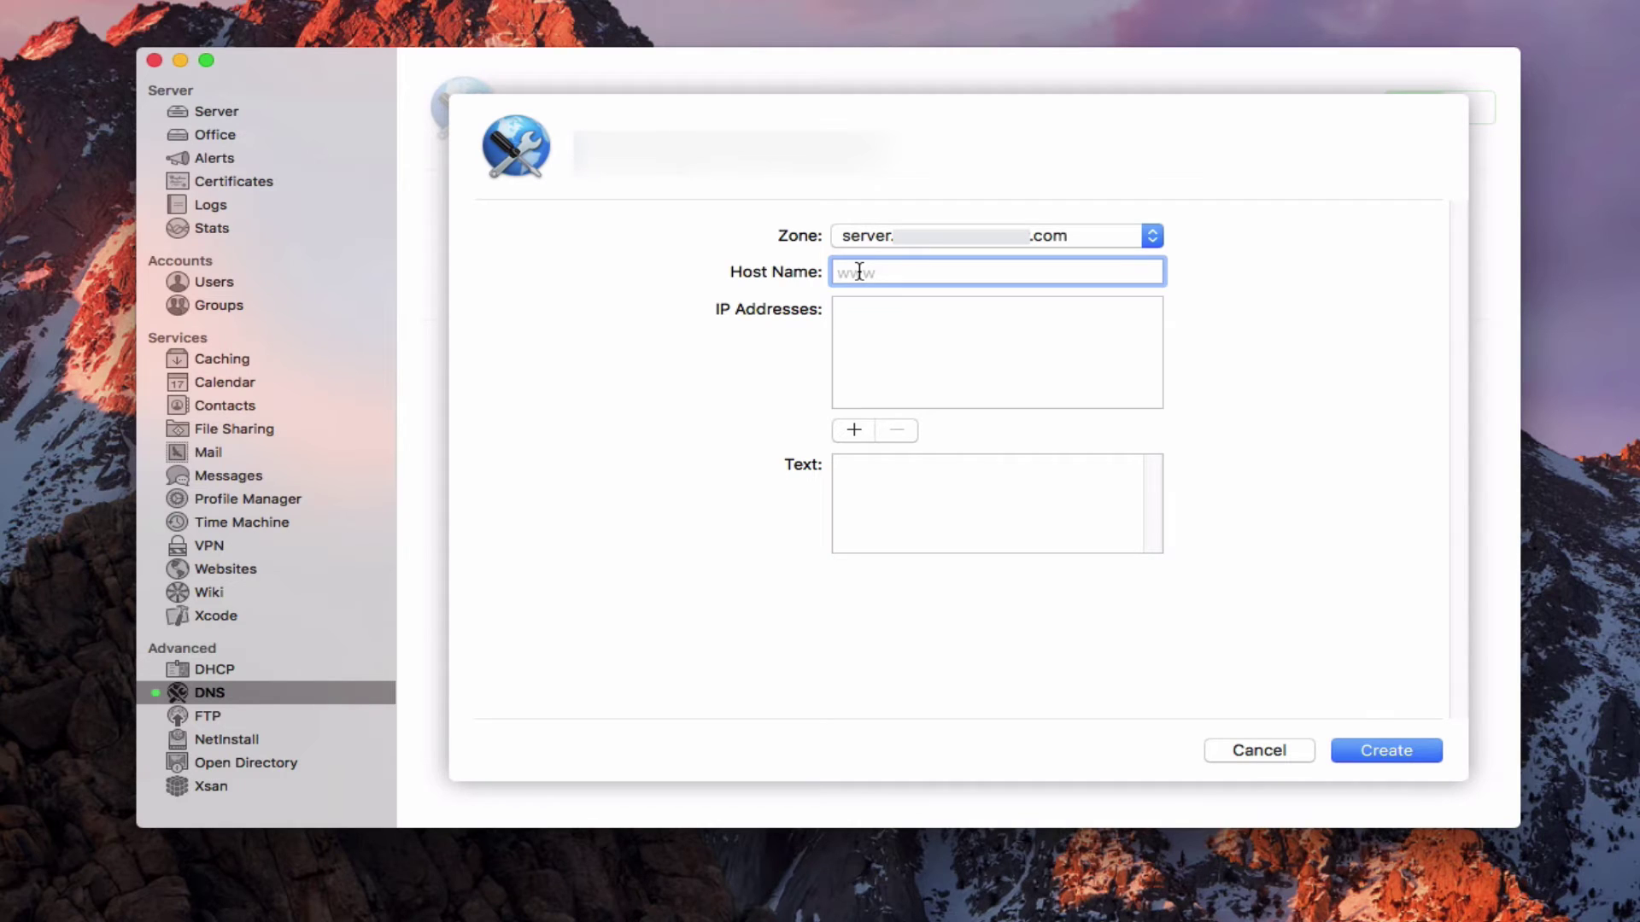
{"action": "type", "text": "www"}
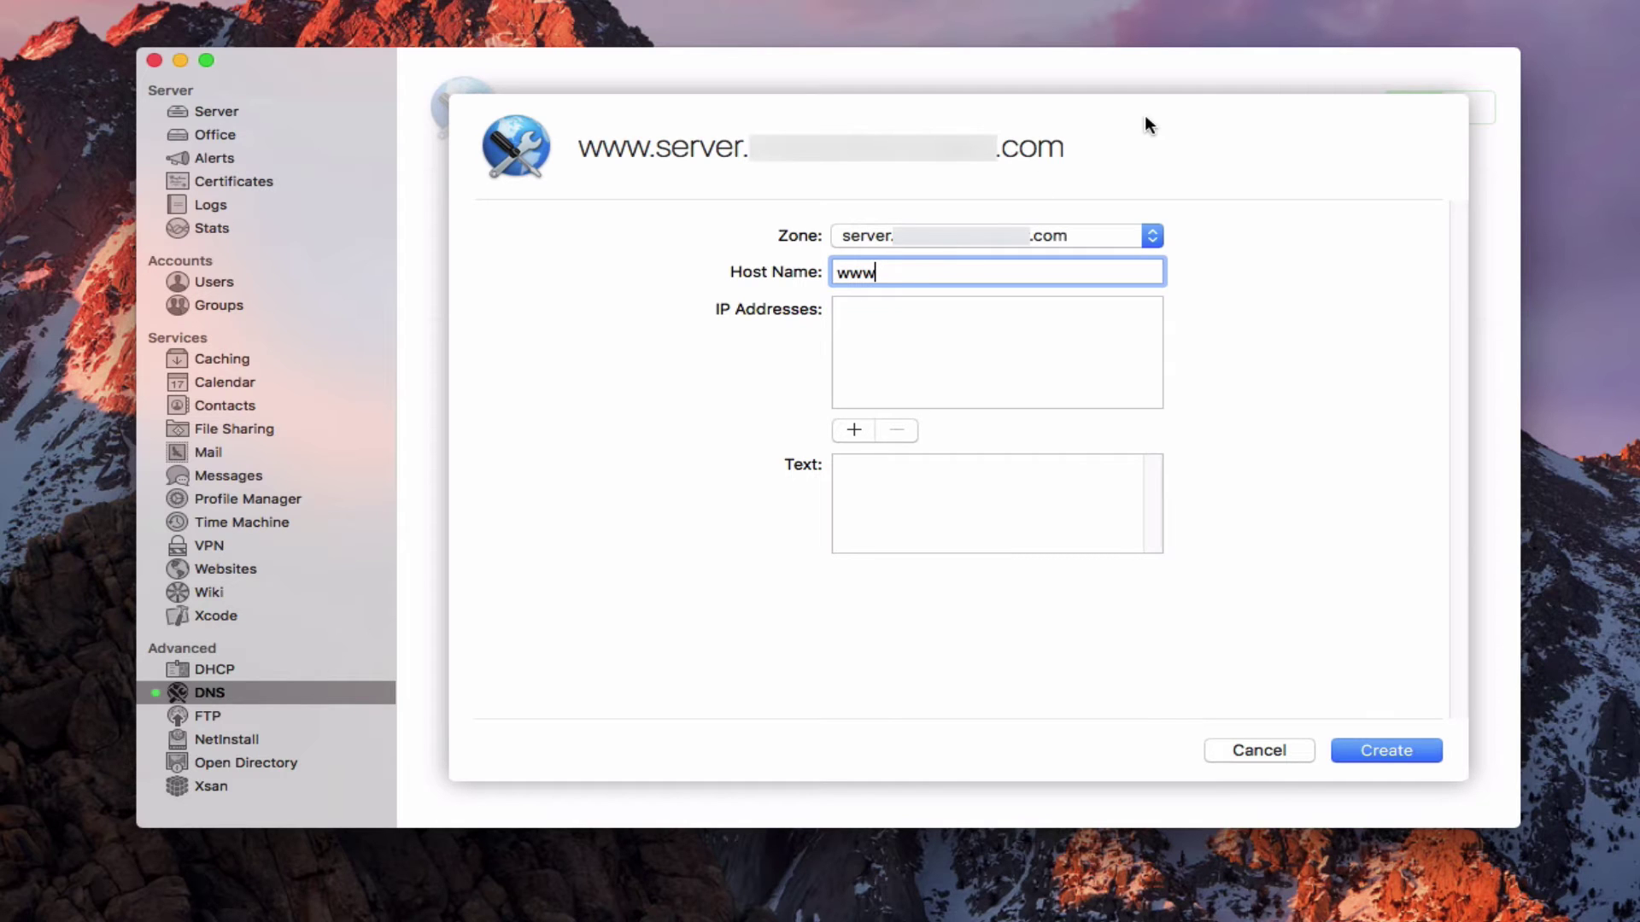
{"action": "left_click", "coordinate": [1257, 749]}
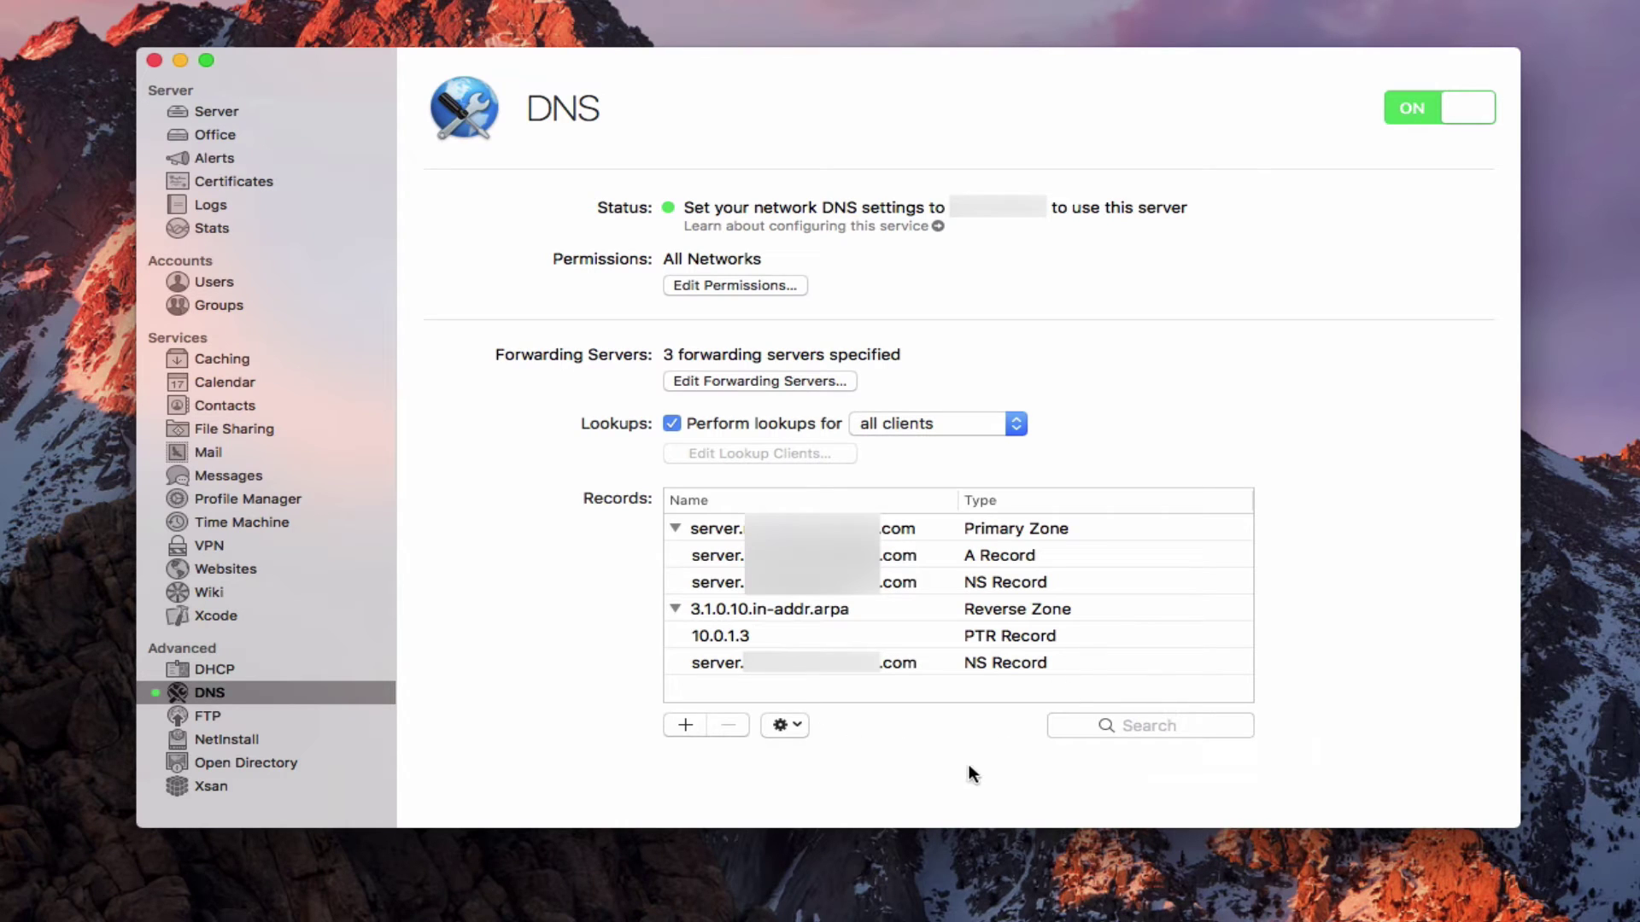
{"action": "left_click", "coordinate": [688, 721]}
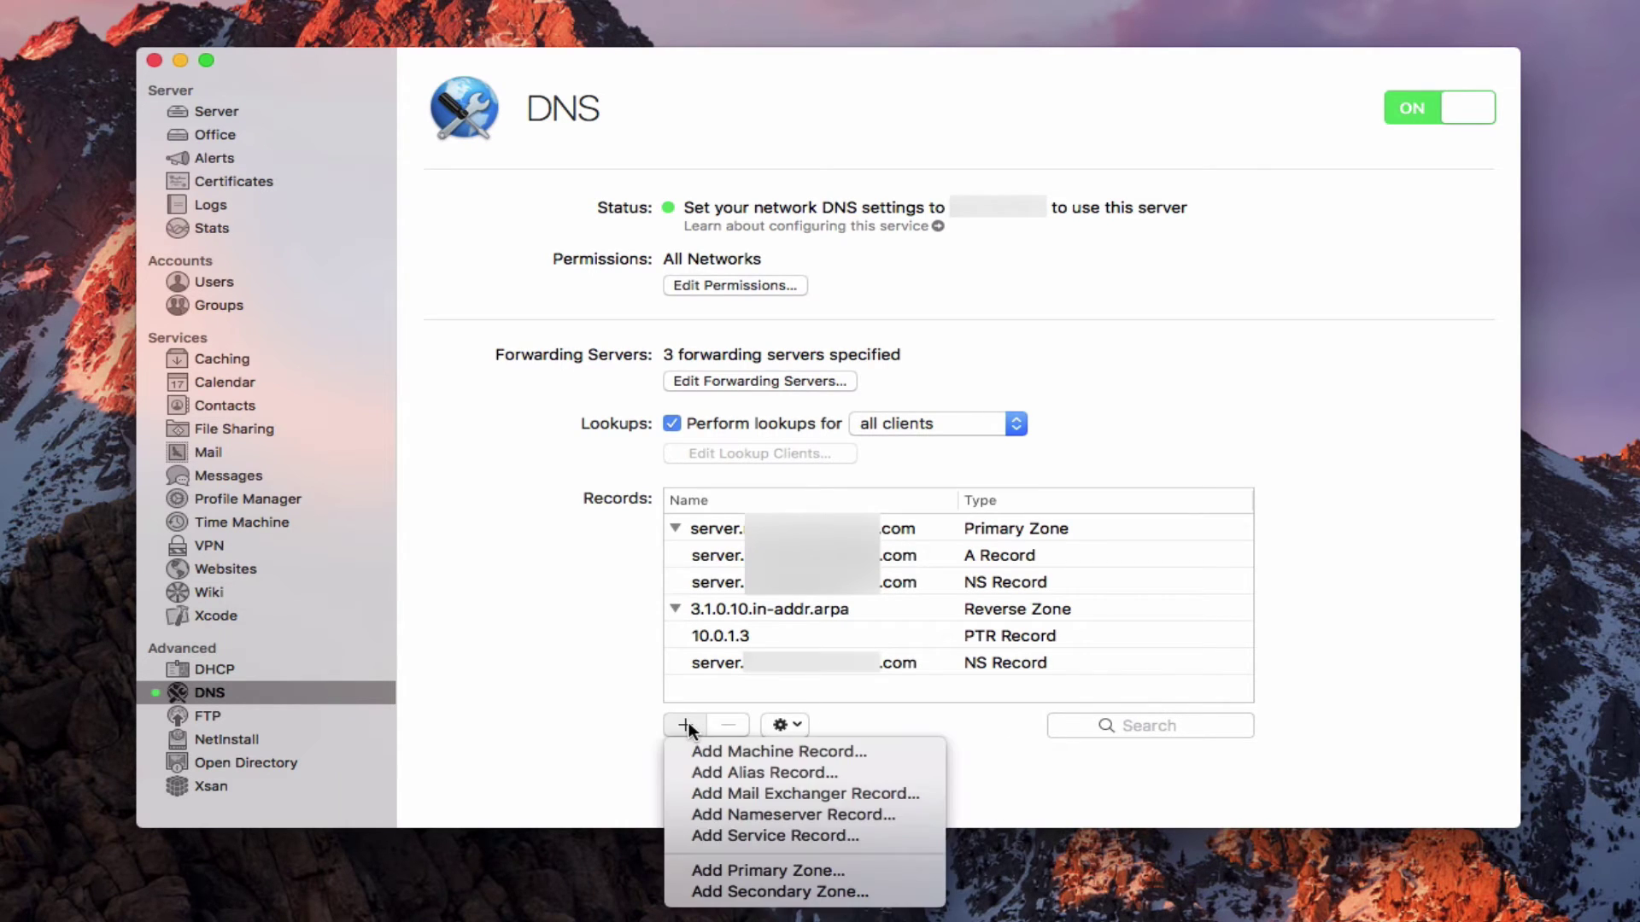
{"action": "left_click", "coordinate": [692, 572]}
Step: Collapse the existing zones and create a primary zone for the base .com domain, keeping zone data valid for 24 hours
{"action": "left_click", "coordinate": [677, 528]}
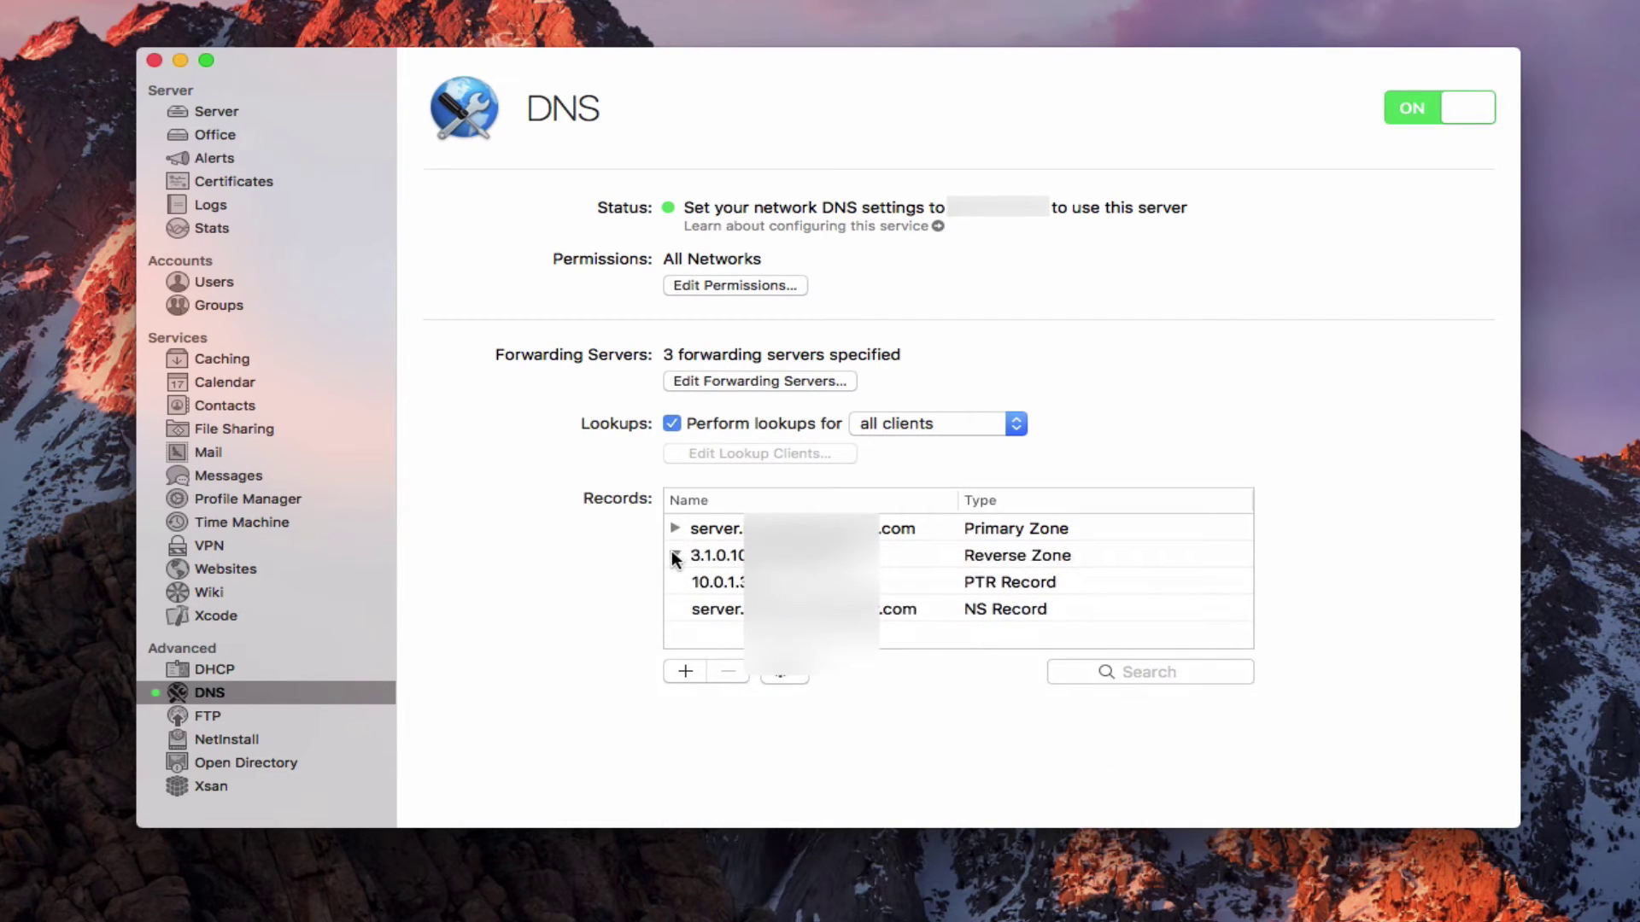
{"action": "left_click", "coordinate": [671, 553]}
{"action": "left_click", "coordinate": [684, 617]}
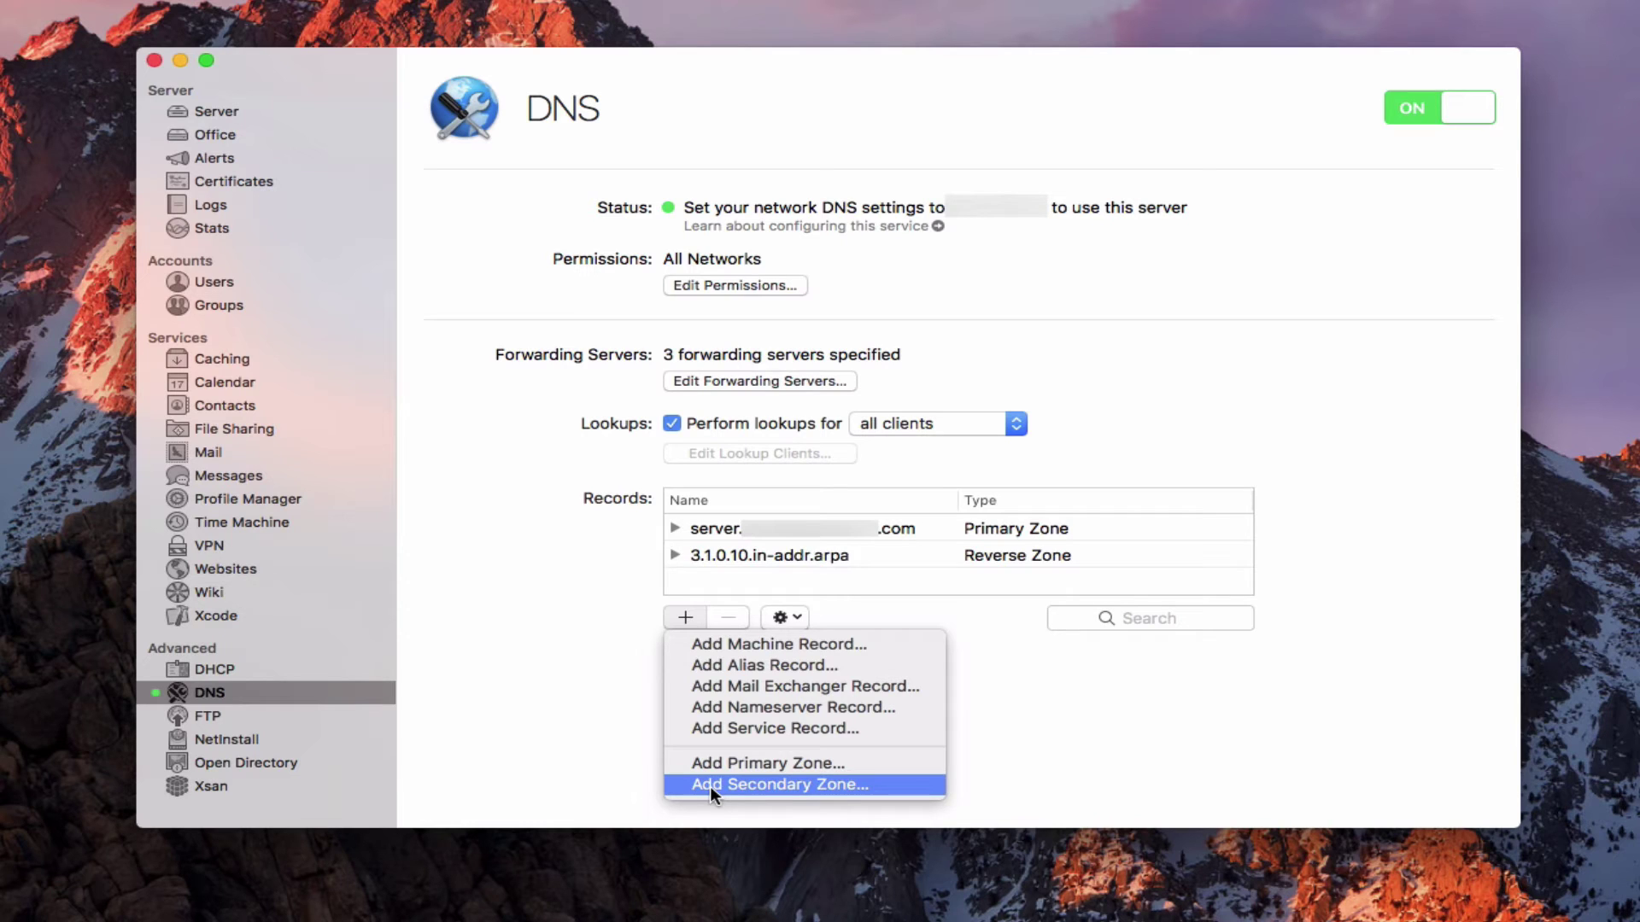
{"action": "left_click", "coordinate": [724, 763]}
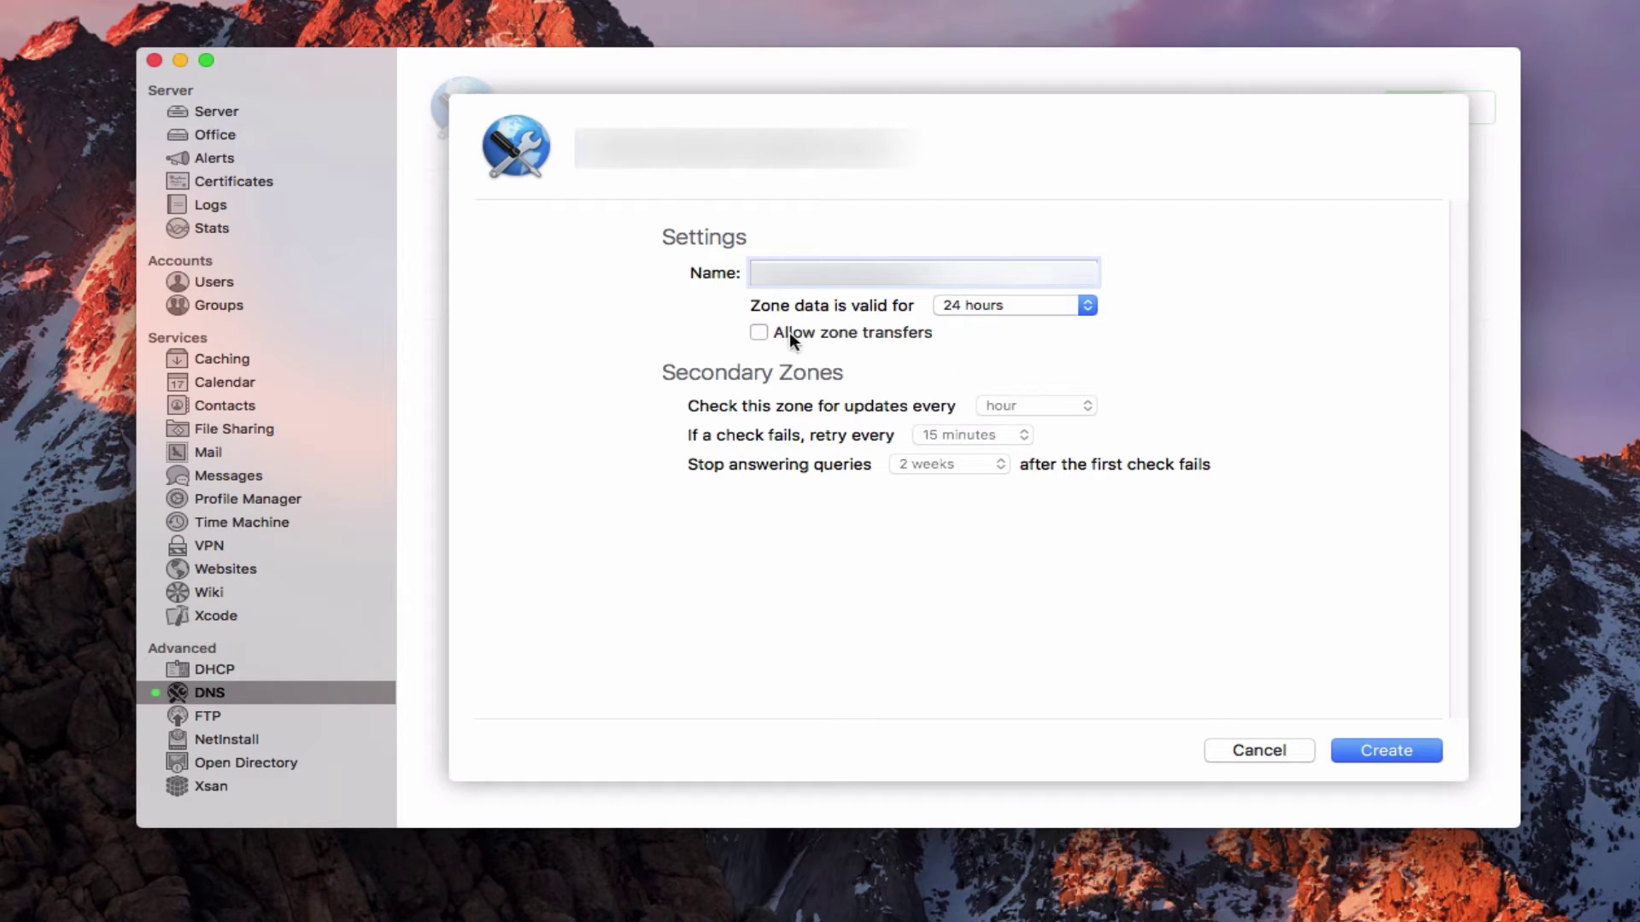
{"action": "left_click", "coordinate": [1094, 308]}
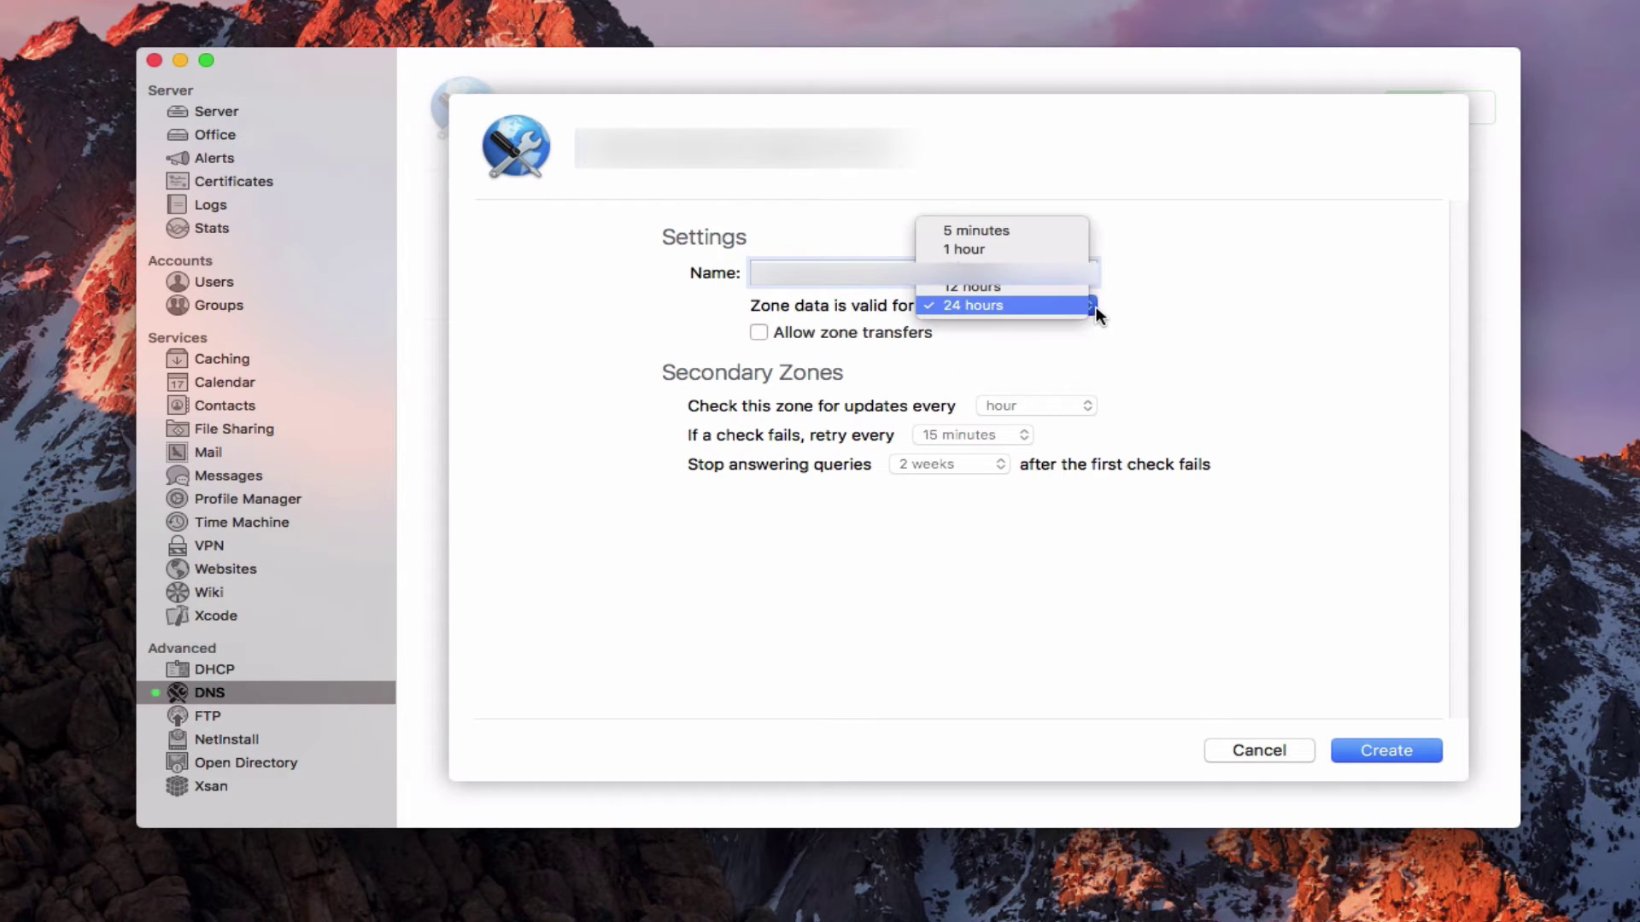
{"action": "left_click", "coordinate": [1184, 320]}
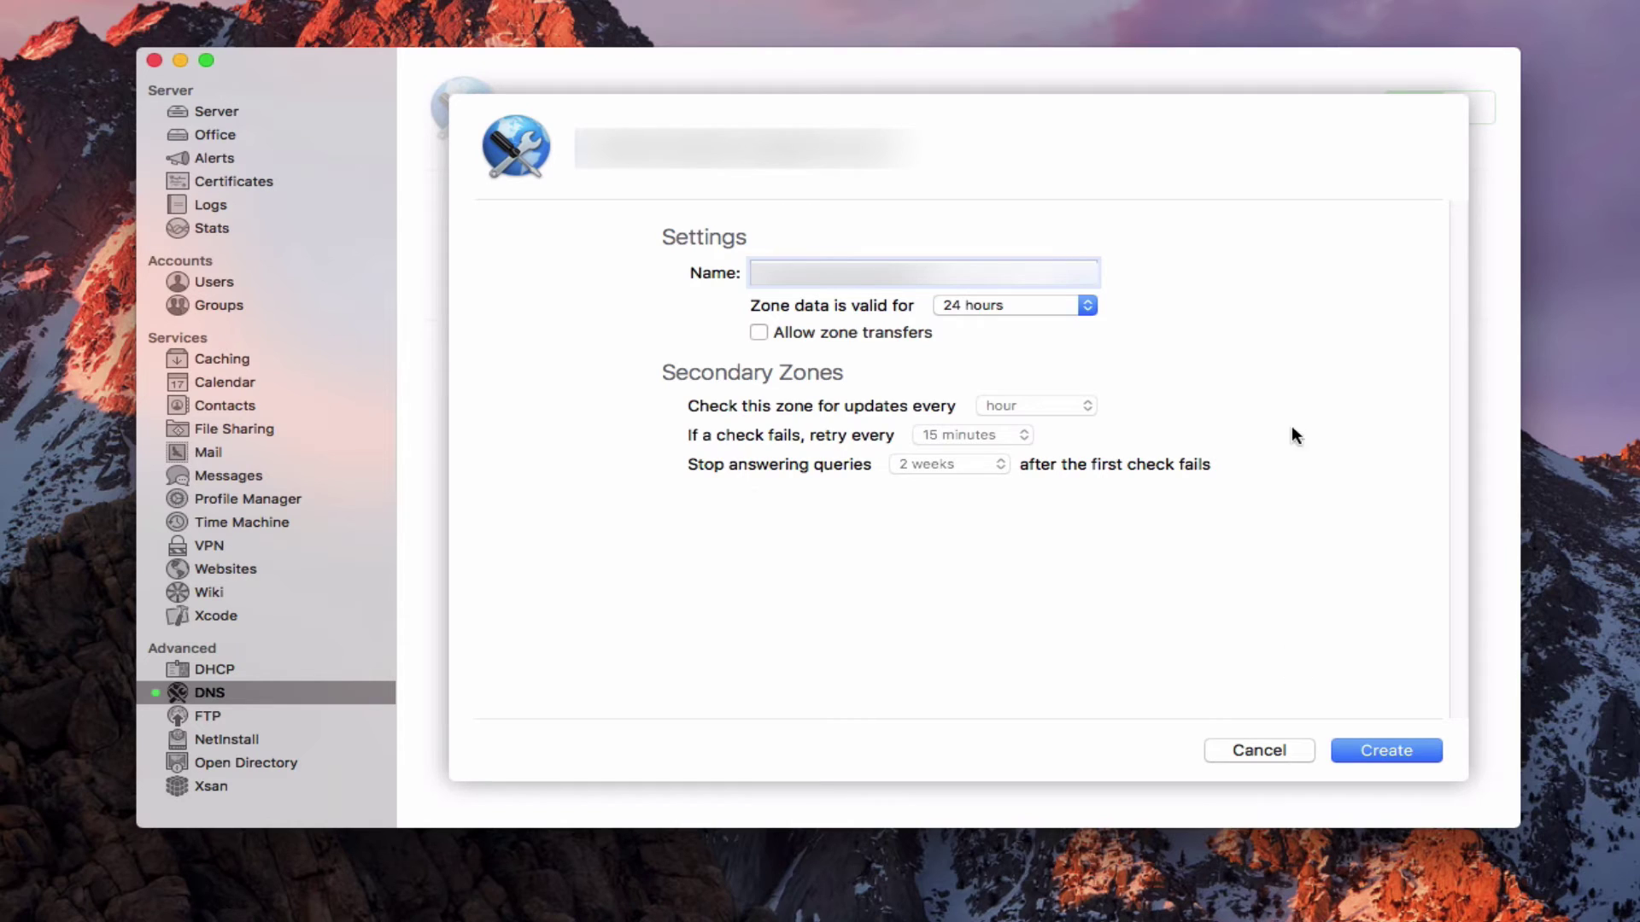
{"action": "left_click", "coordinate": [1356, 749]}
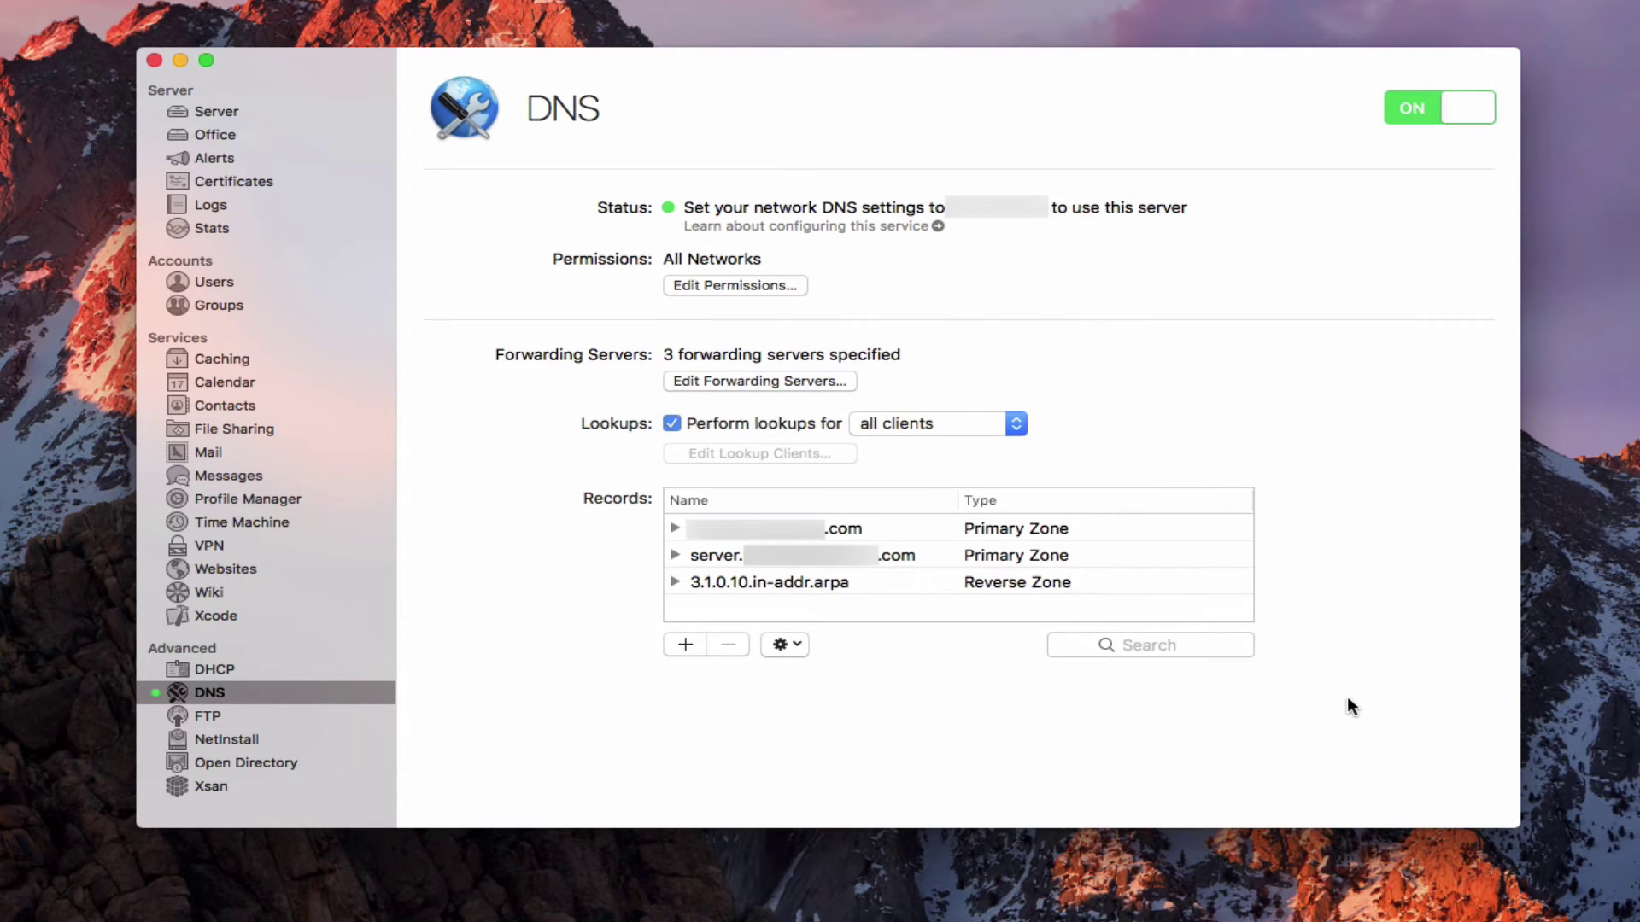
Step: Create a machine record in the base .com zone with host name server and IP address 10.0.1.3
{"action": "left_click", "coordinate": [675, 529]}
{"action": "left_click", "coordinate": [687, 645]}
{"action": "left_click", "coordinate": [699, 669]}
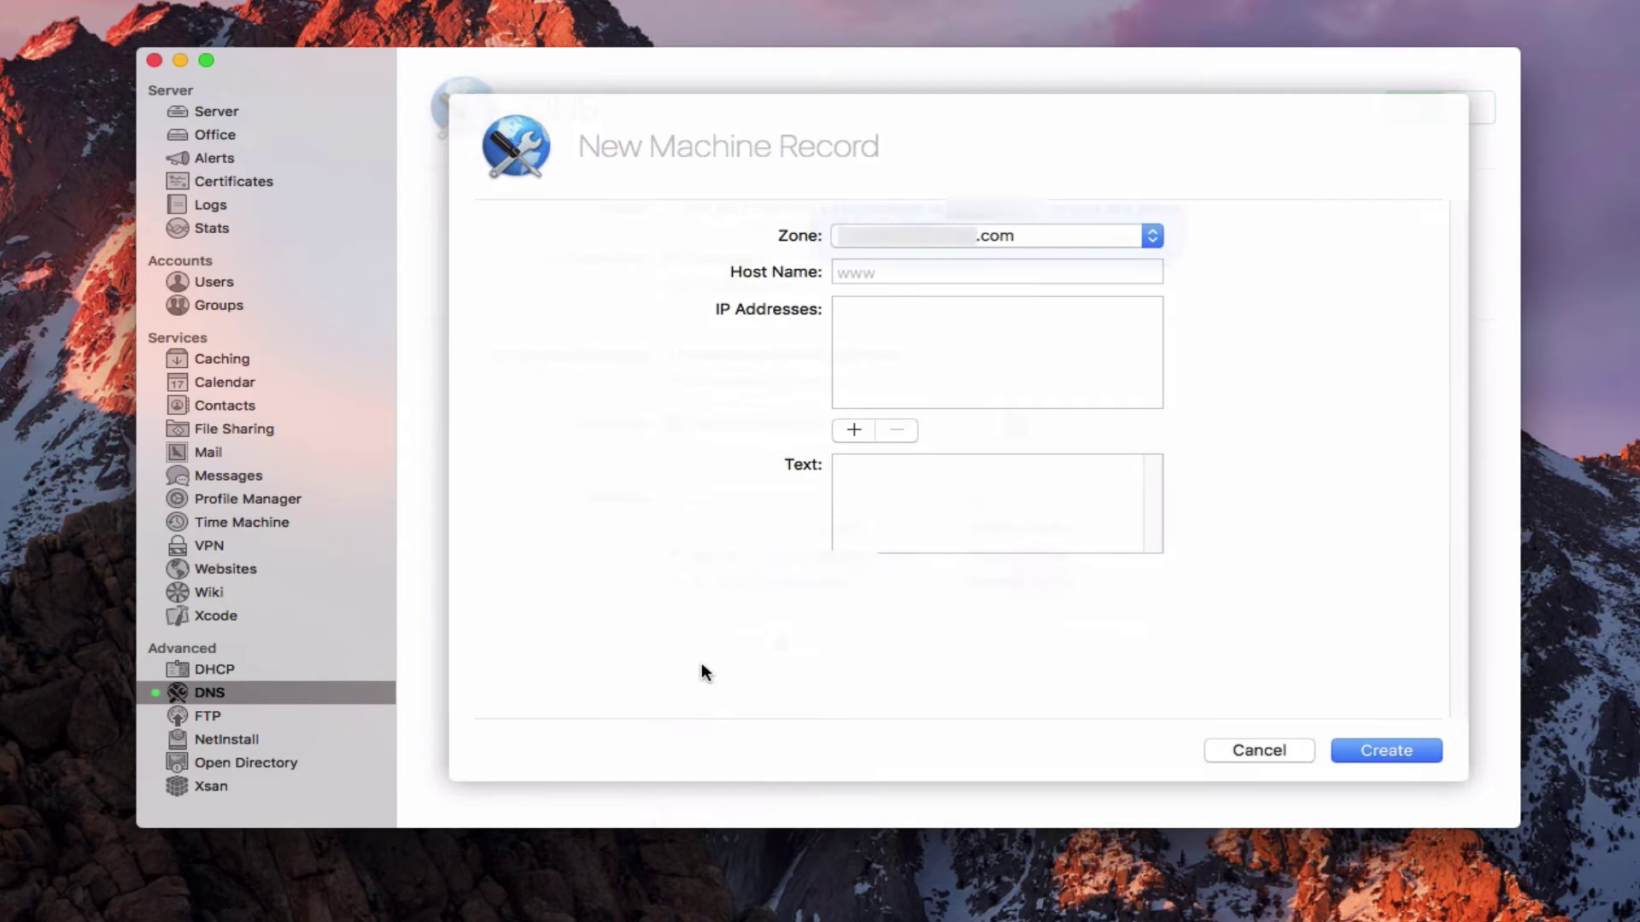
{"action": "left_click", "coordinate": [1154, 244]}
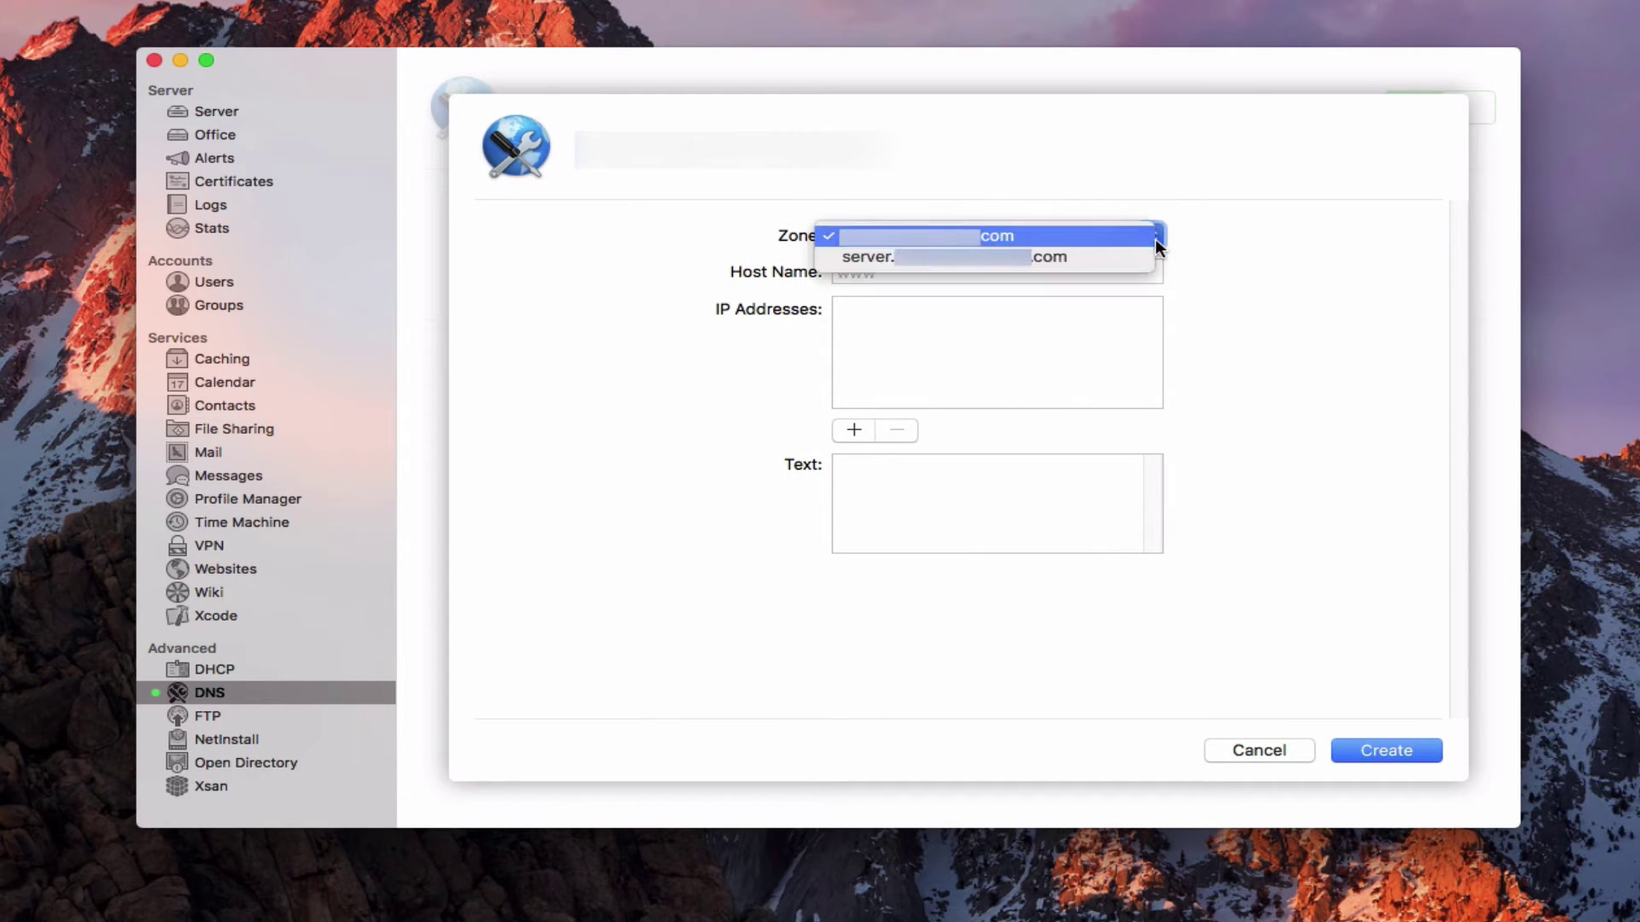
{"action": "left_click", "coordinate": [1213, 250]}
{"action": "left_click", "coordinate": [884, 272]}
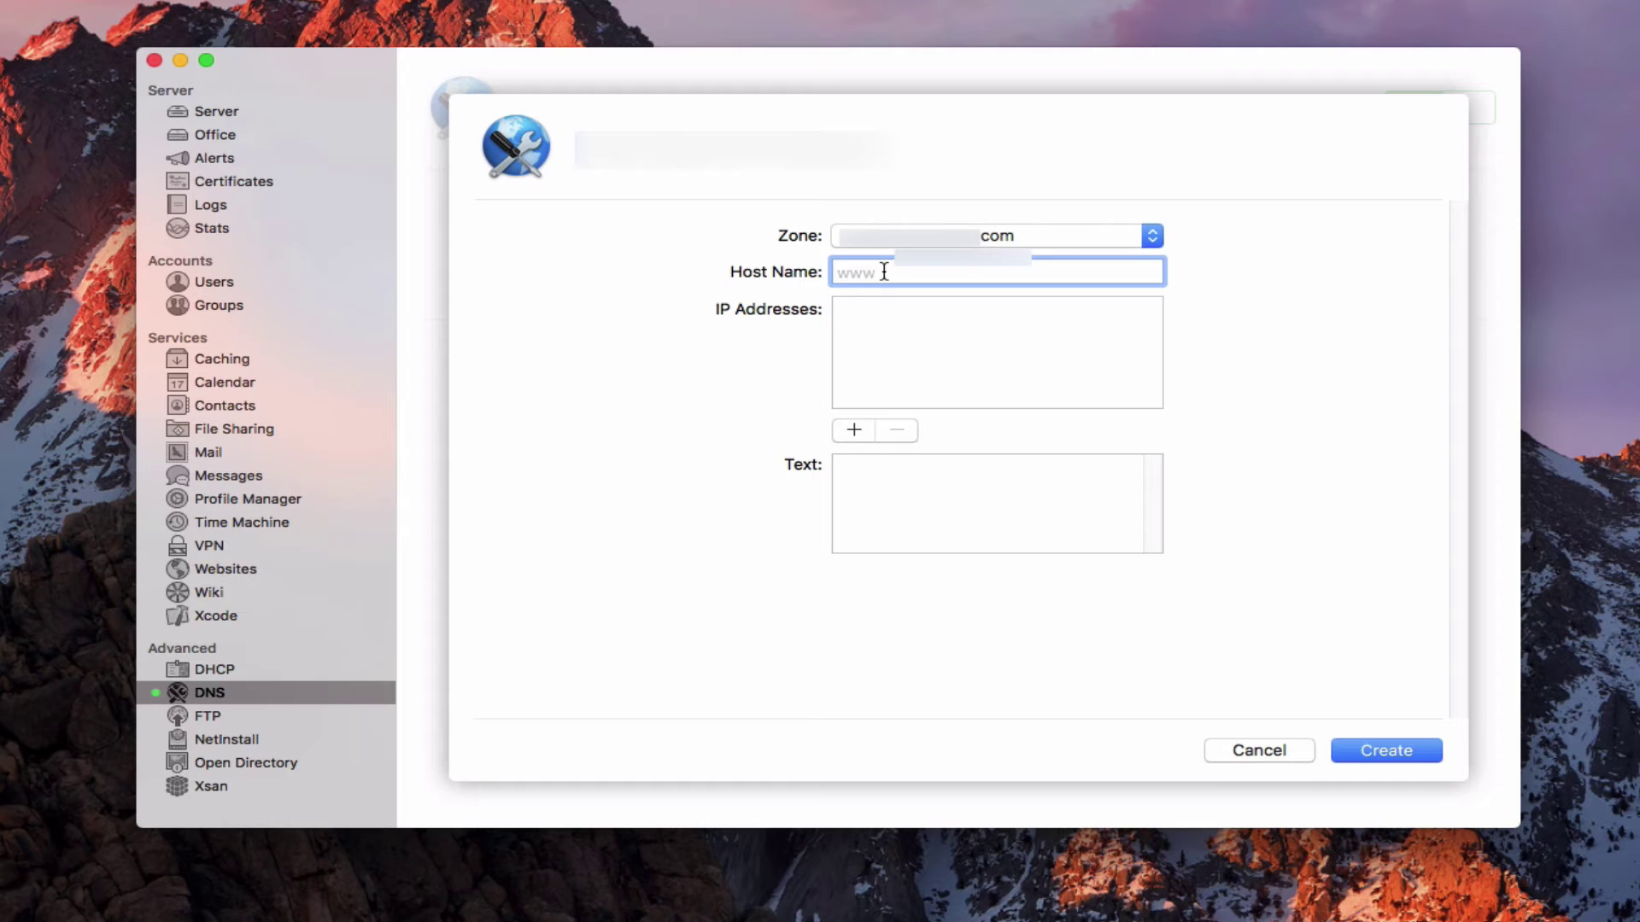
{"action": "type", "text": "server"}
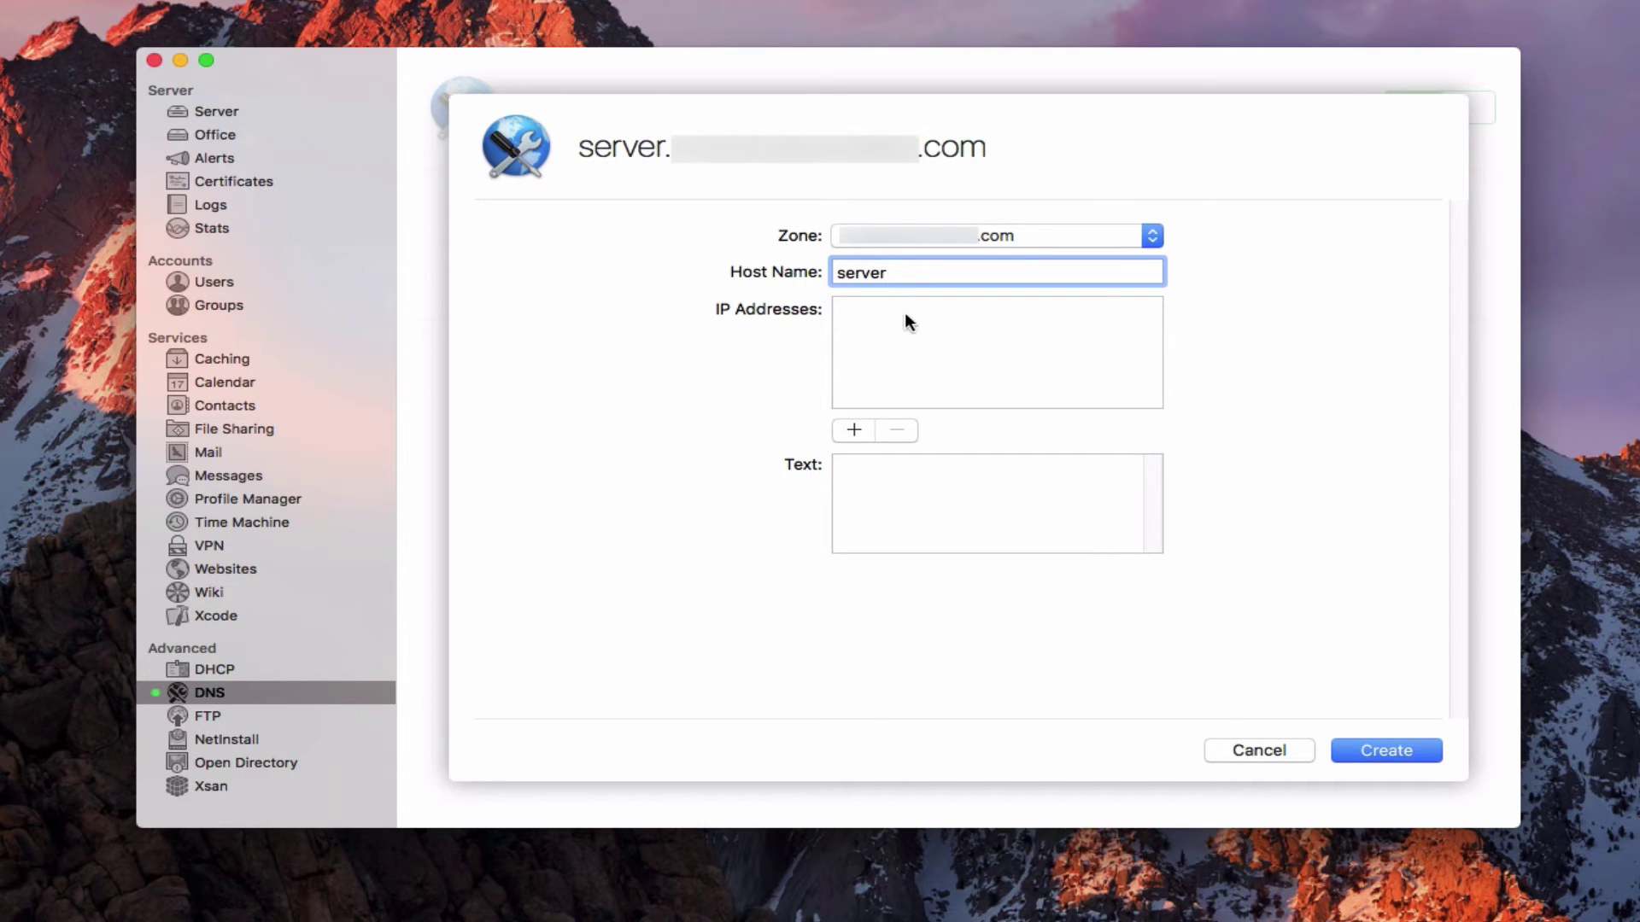
{"action": "left_click", "coordinate": [861, 433]}
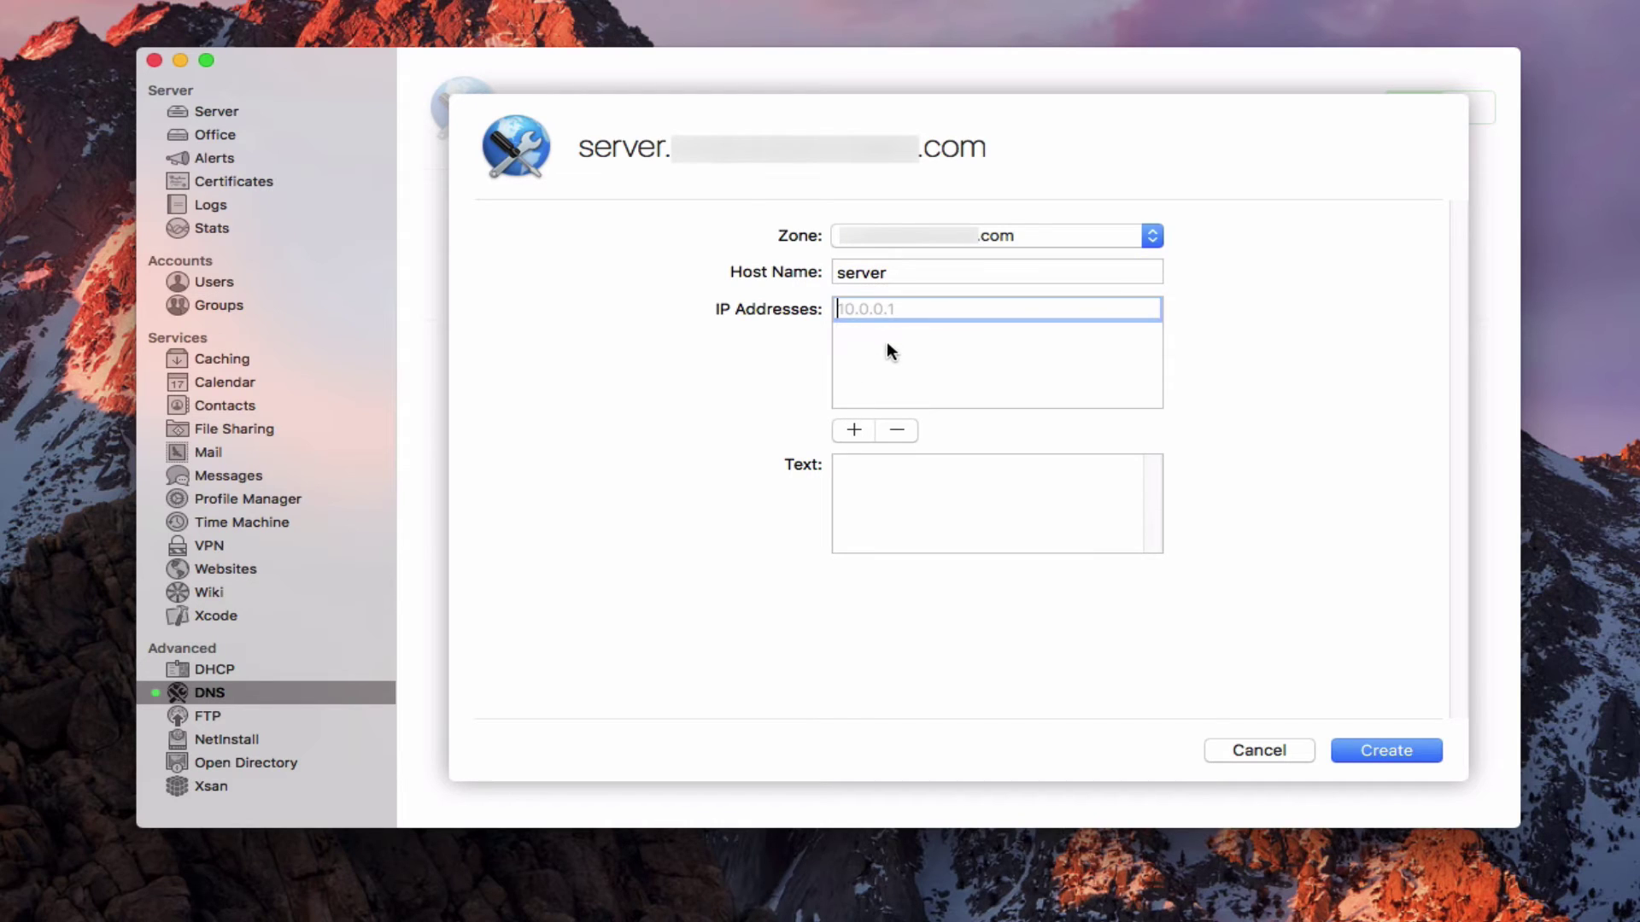
{"action": "type", "text": "10.0.1.3"}
{"action": "left_click", "coordinate": [931, 483]}
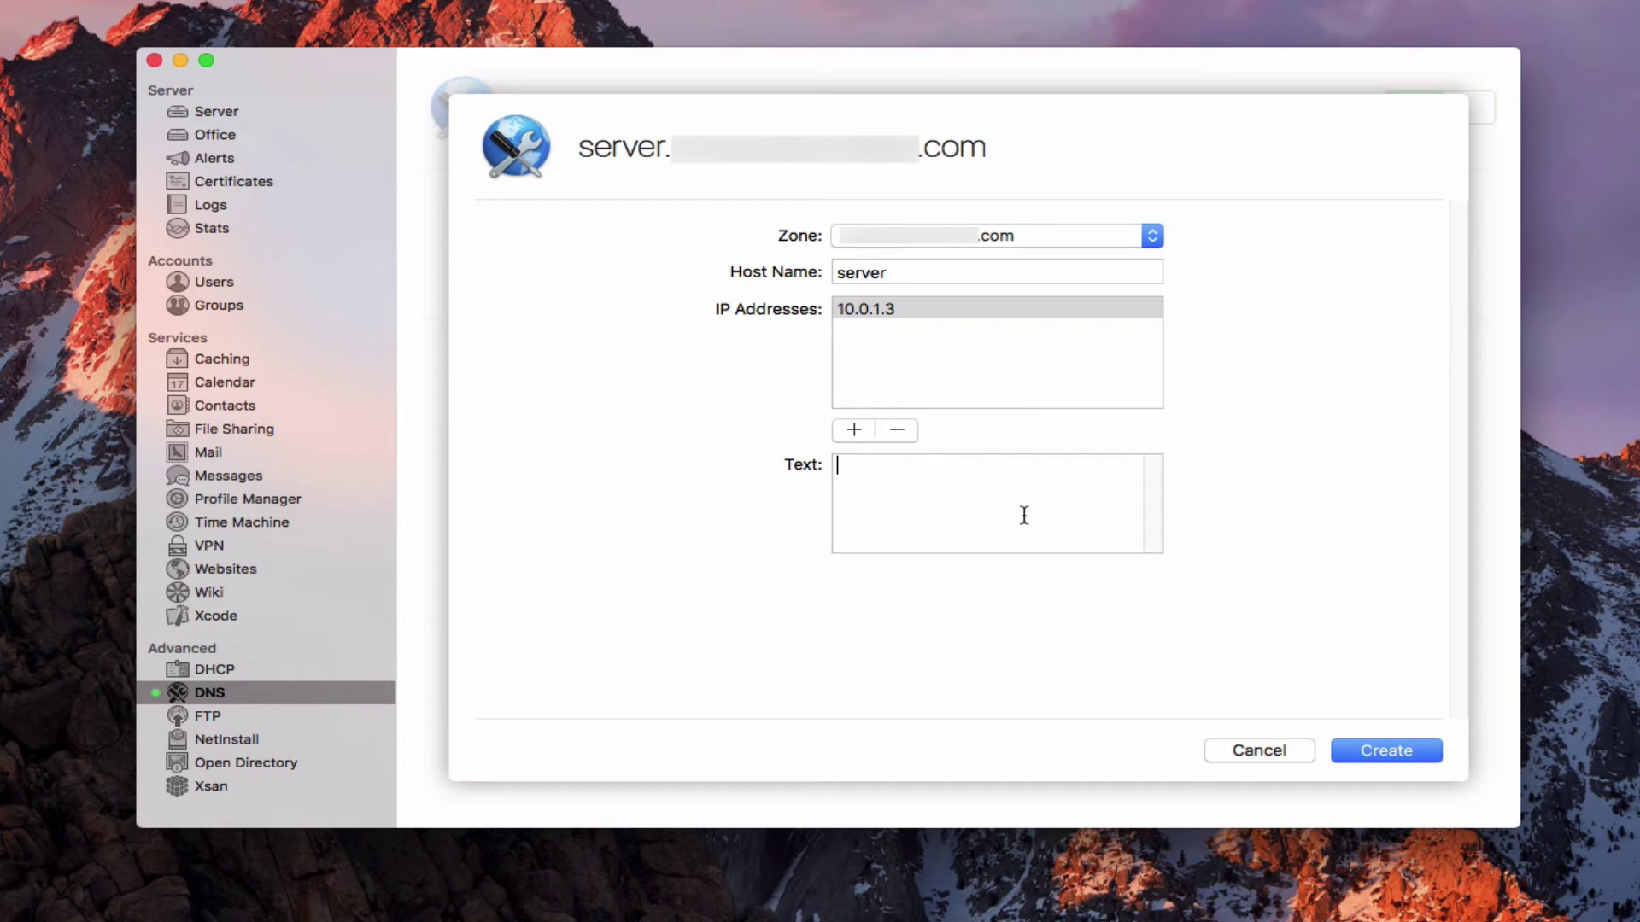
{"action": "left_click", "coordinate": [1392, 746]}
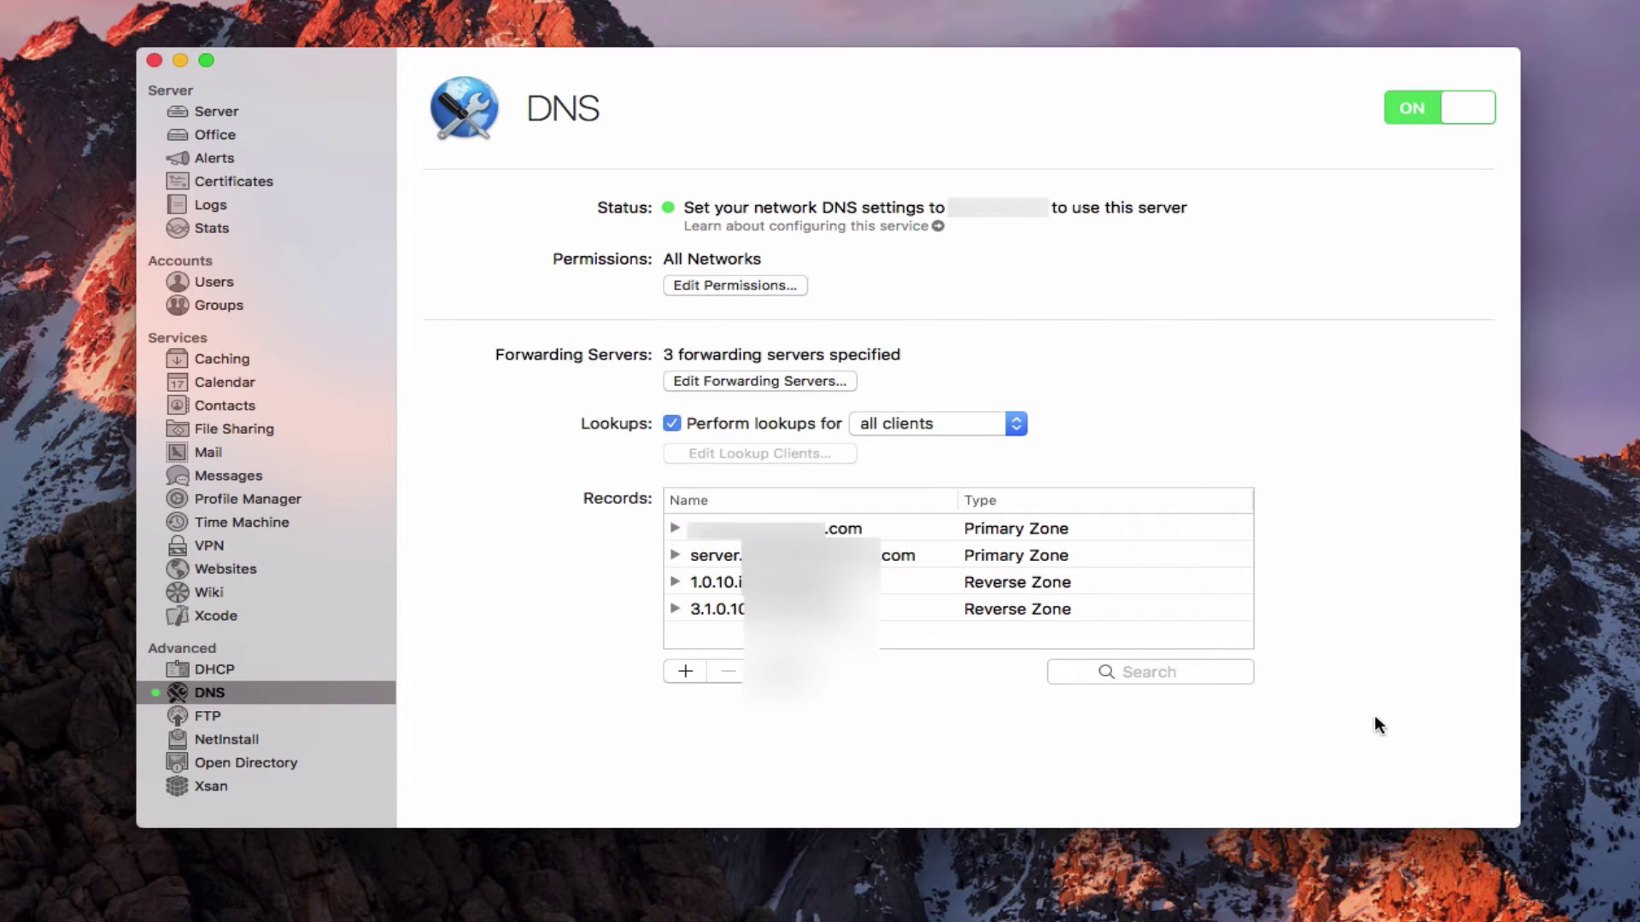
Step: Examine the records inside the base .com zone, the server subdomain zone and both reverse zones
{"action": "left_click", "coordinate": [674, 529]}
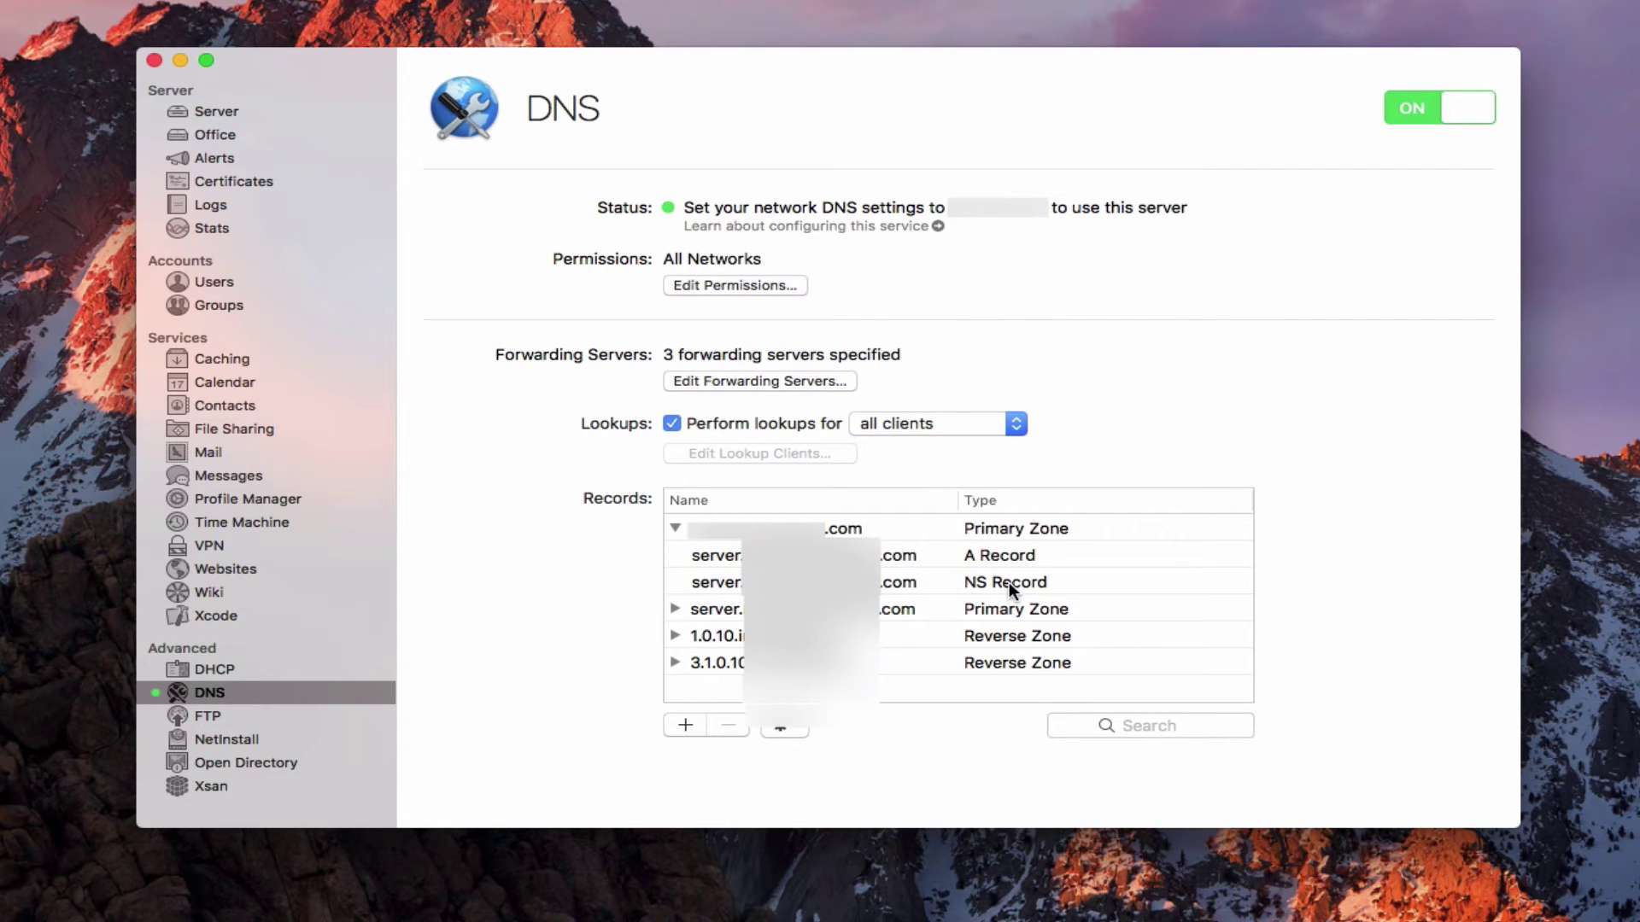
{"action": "left_click", "coordinate": [675, 610]}
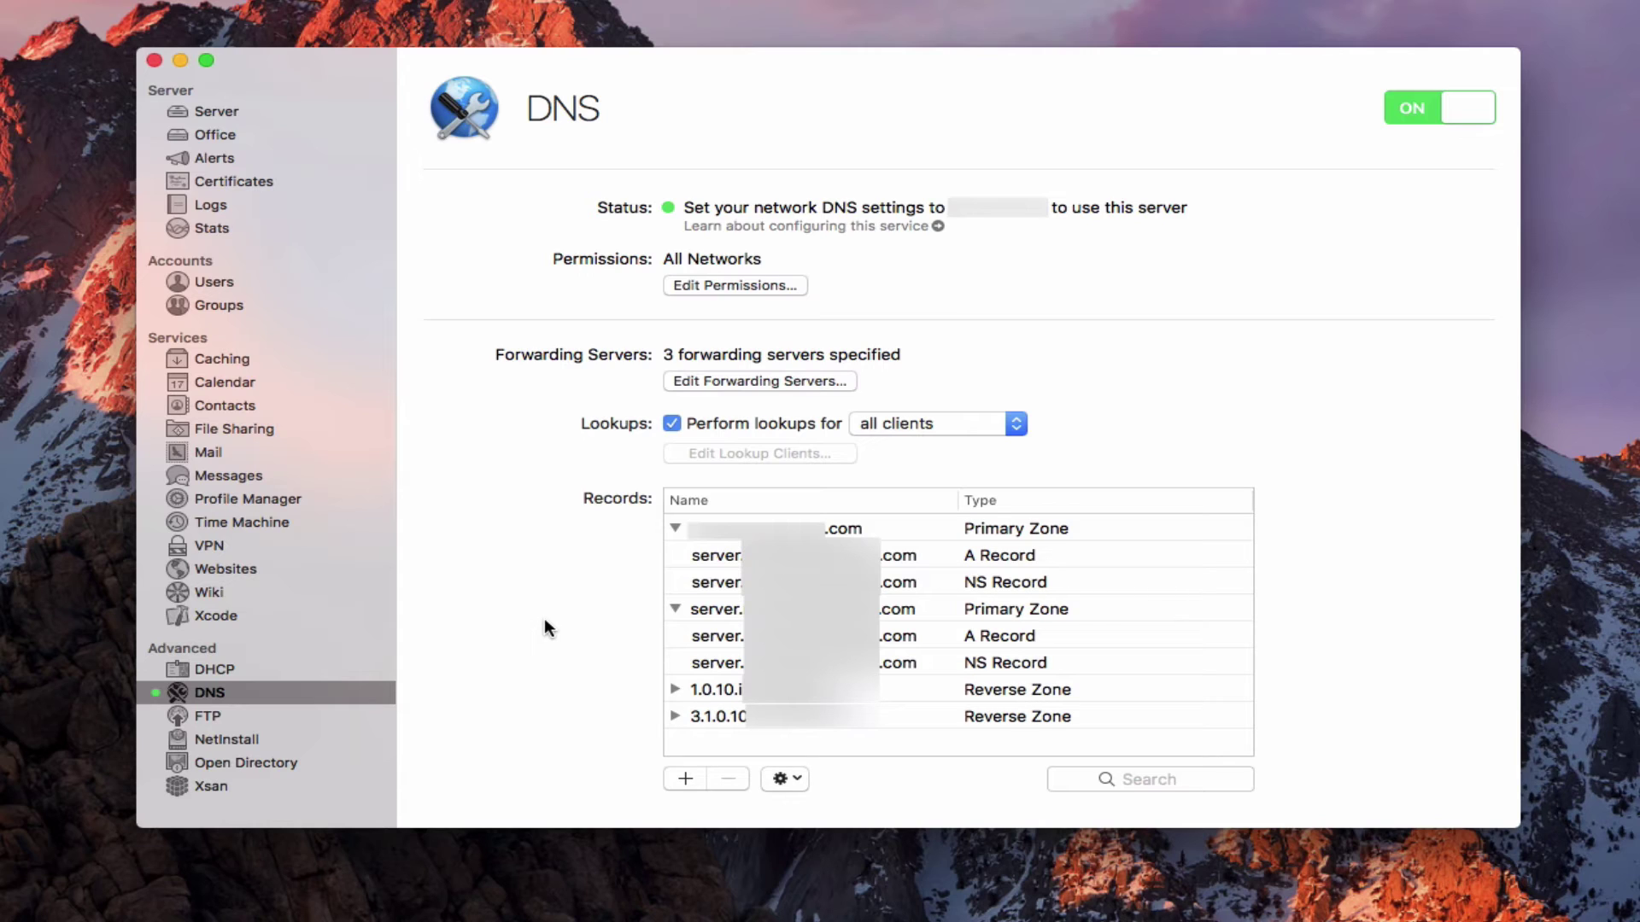
{"action": "left_click", "coordinate": [675, 609]}
{"action": "left_click", "coordinate": [675, 636]}
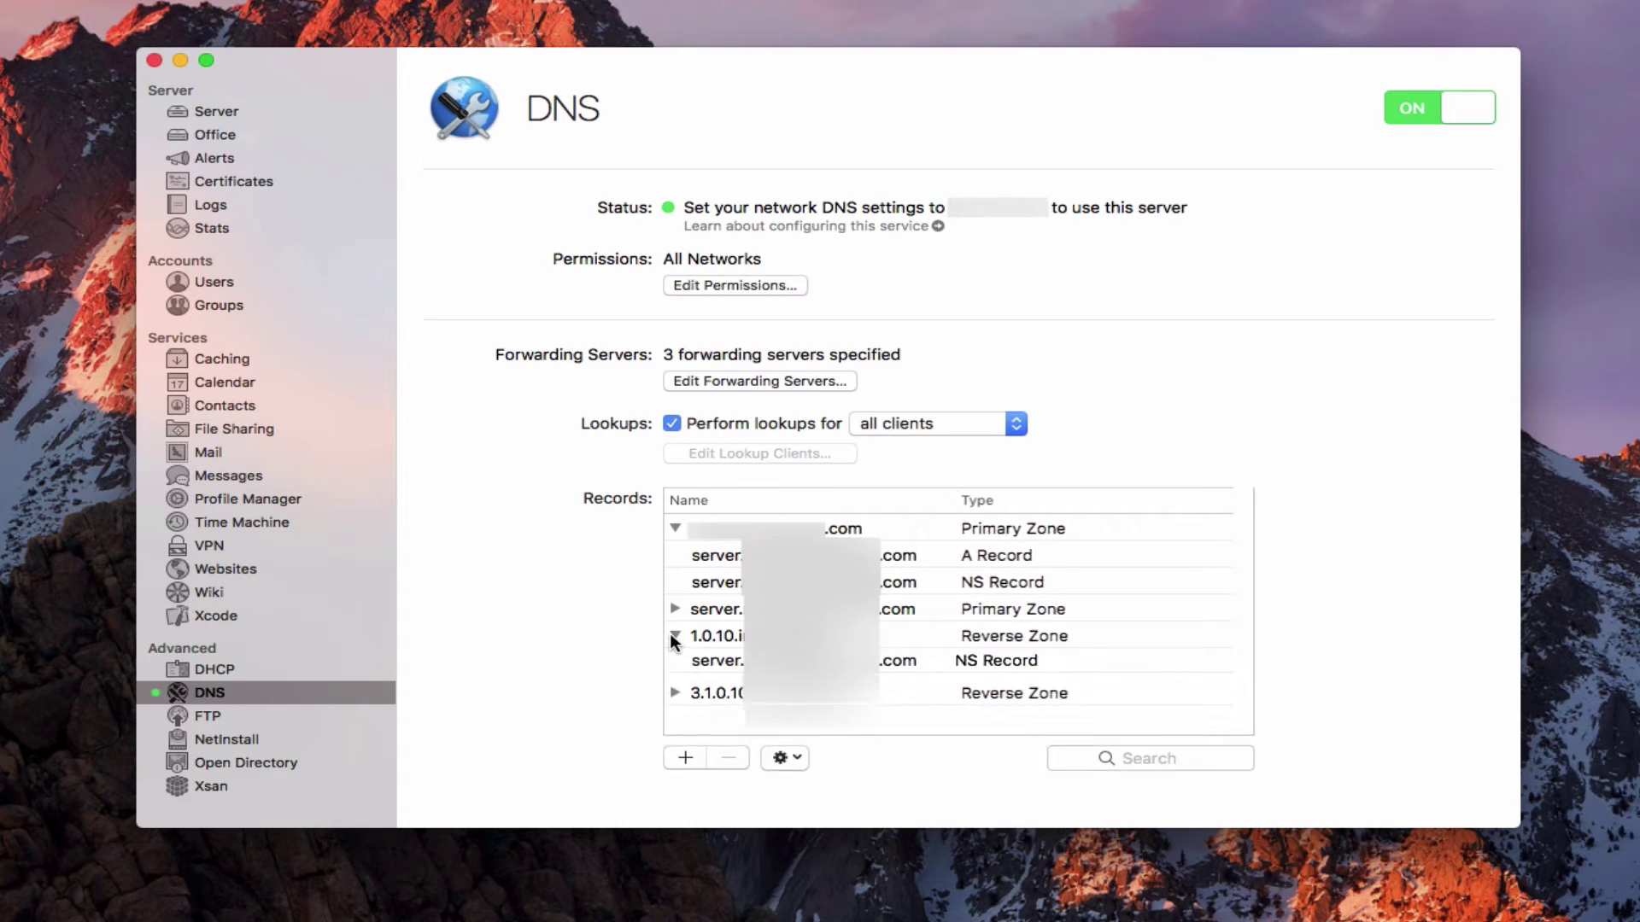
{"action": "left_click", "coordinate": [675, 636]}
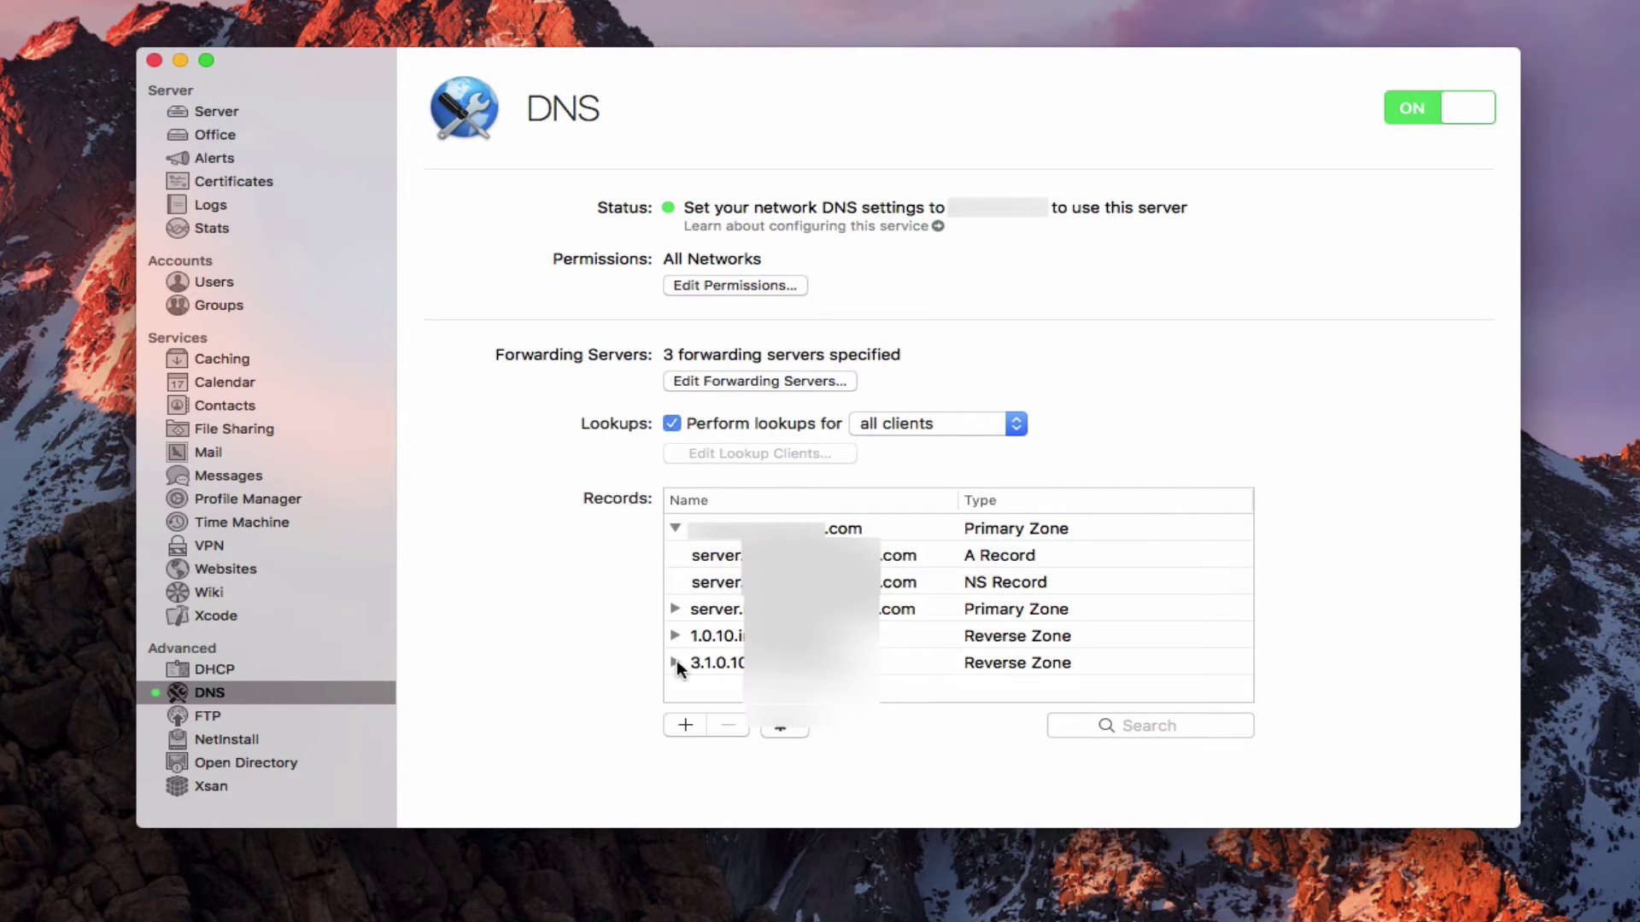
{"action": "left_click", "coordinate": [675, 663]}
{"action": "left_click", "coordinate": [675, 661]}
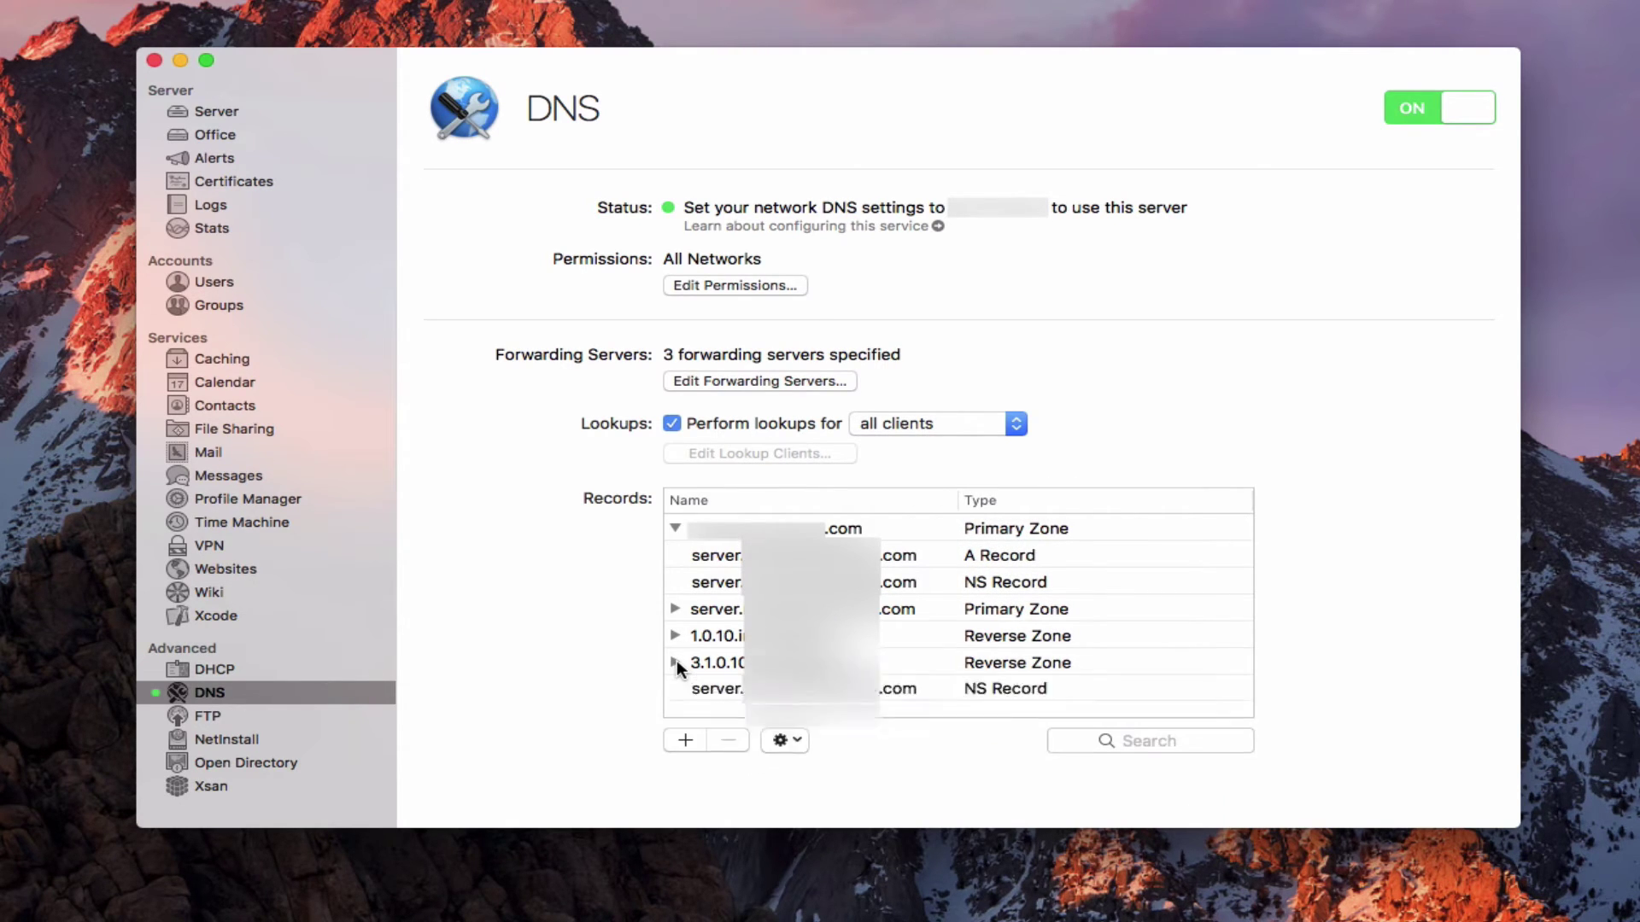
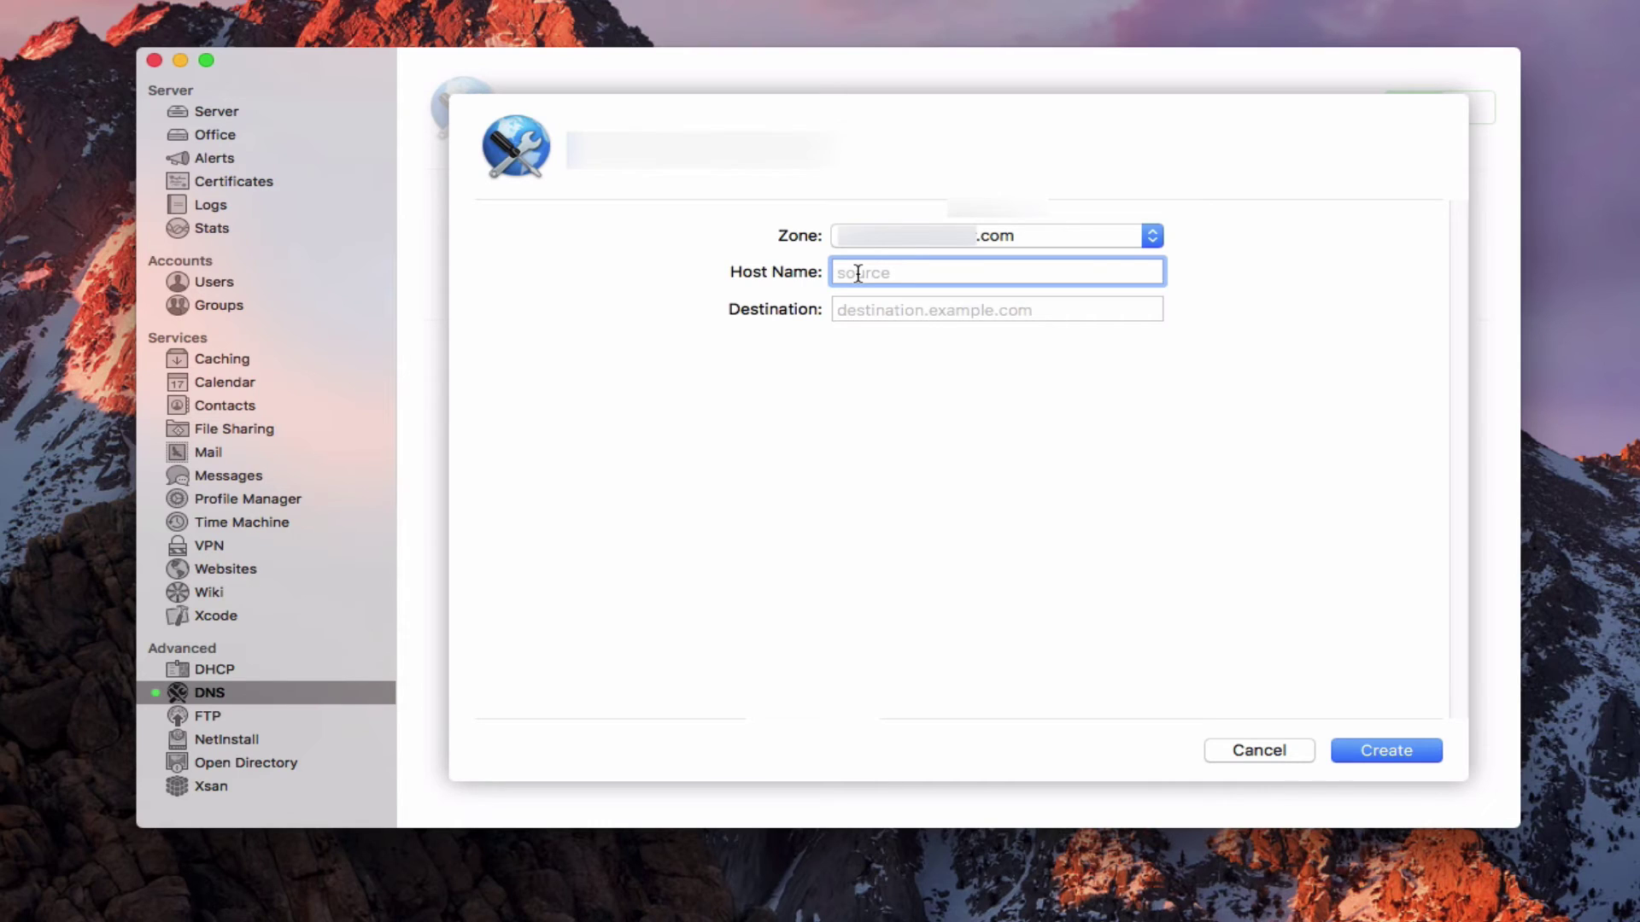
Step: Create an alias record in the base .com zone with host name www and its destination host filled in
{"action": "type", "text": "www"}
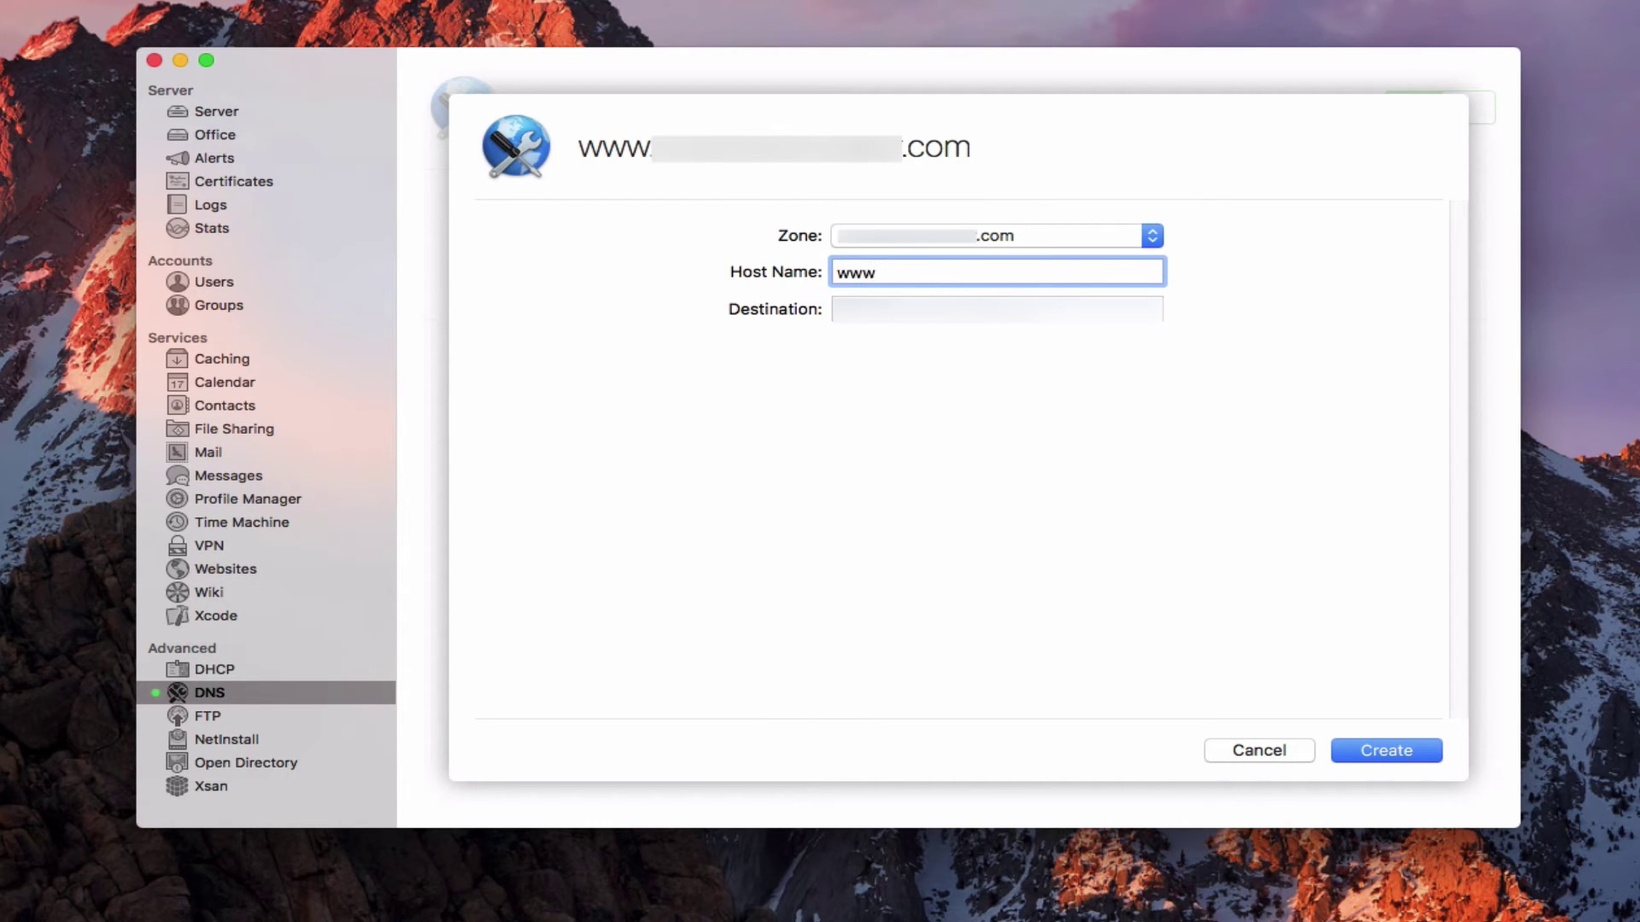
{"action": "key", "text": "Tab"}
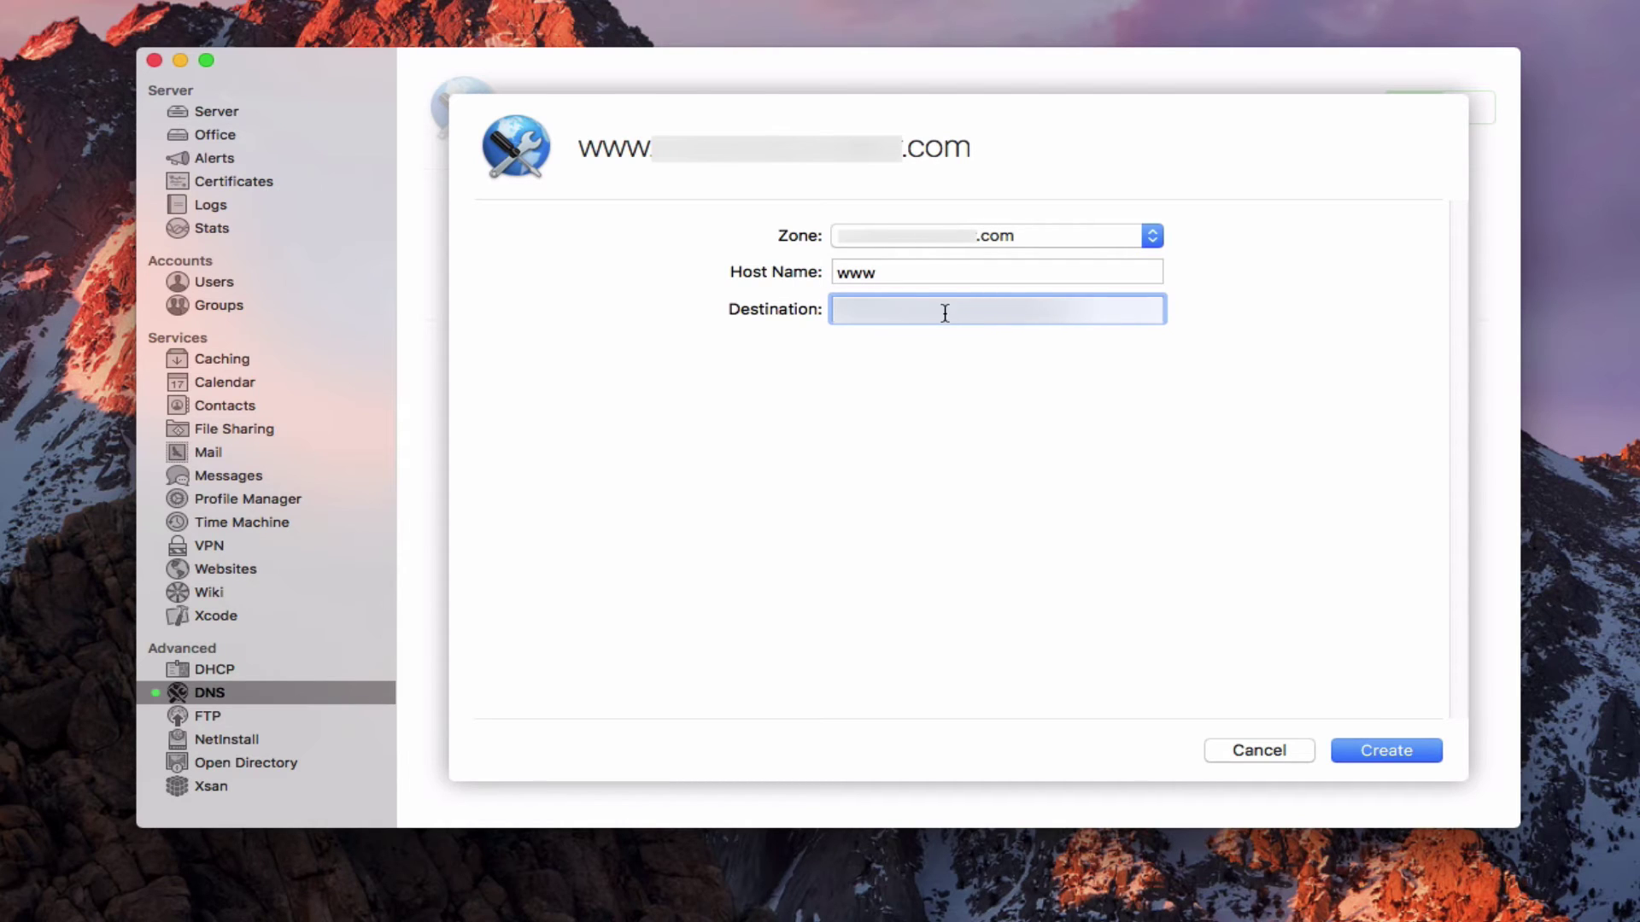
{"action": "left_click", "coordinate": [1388, 750]}
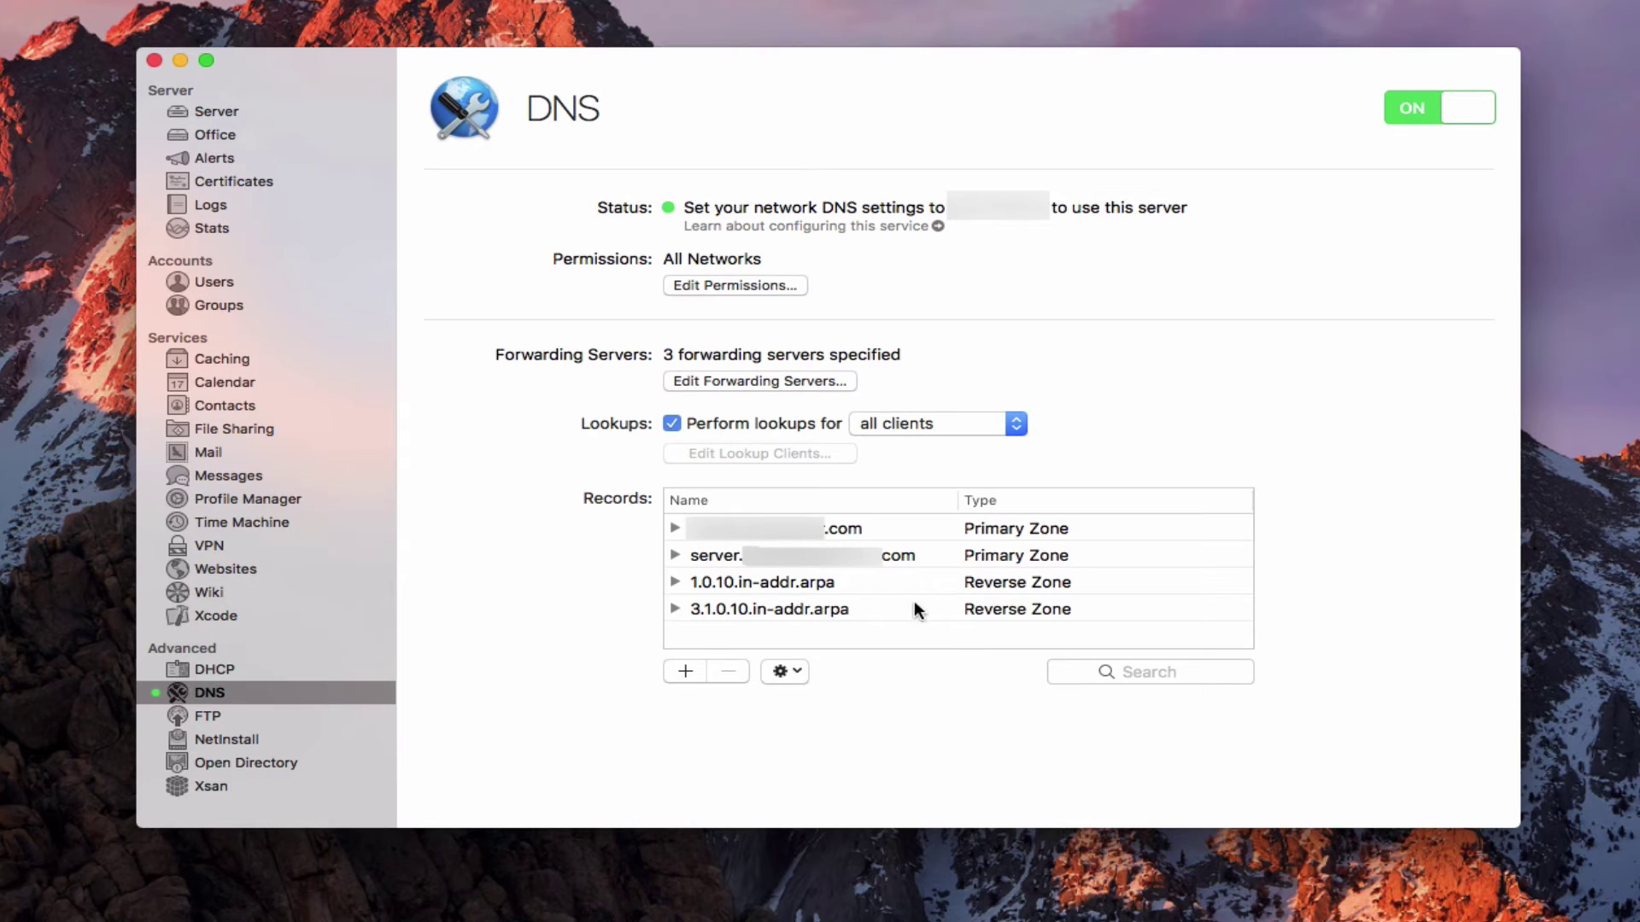
{"action": "left_click", "coordinate": [674, 529]}
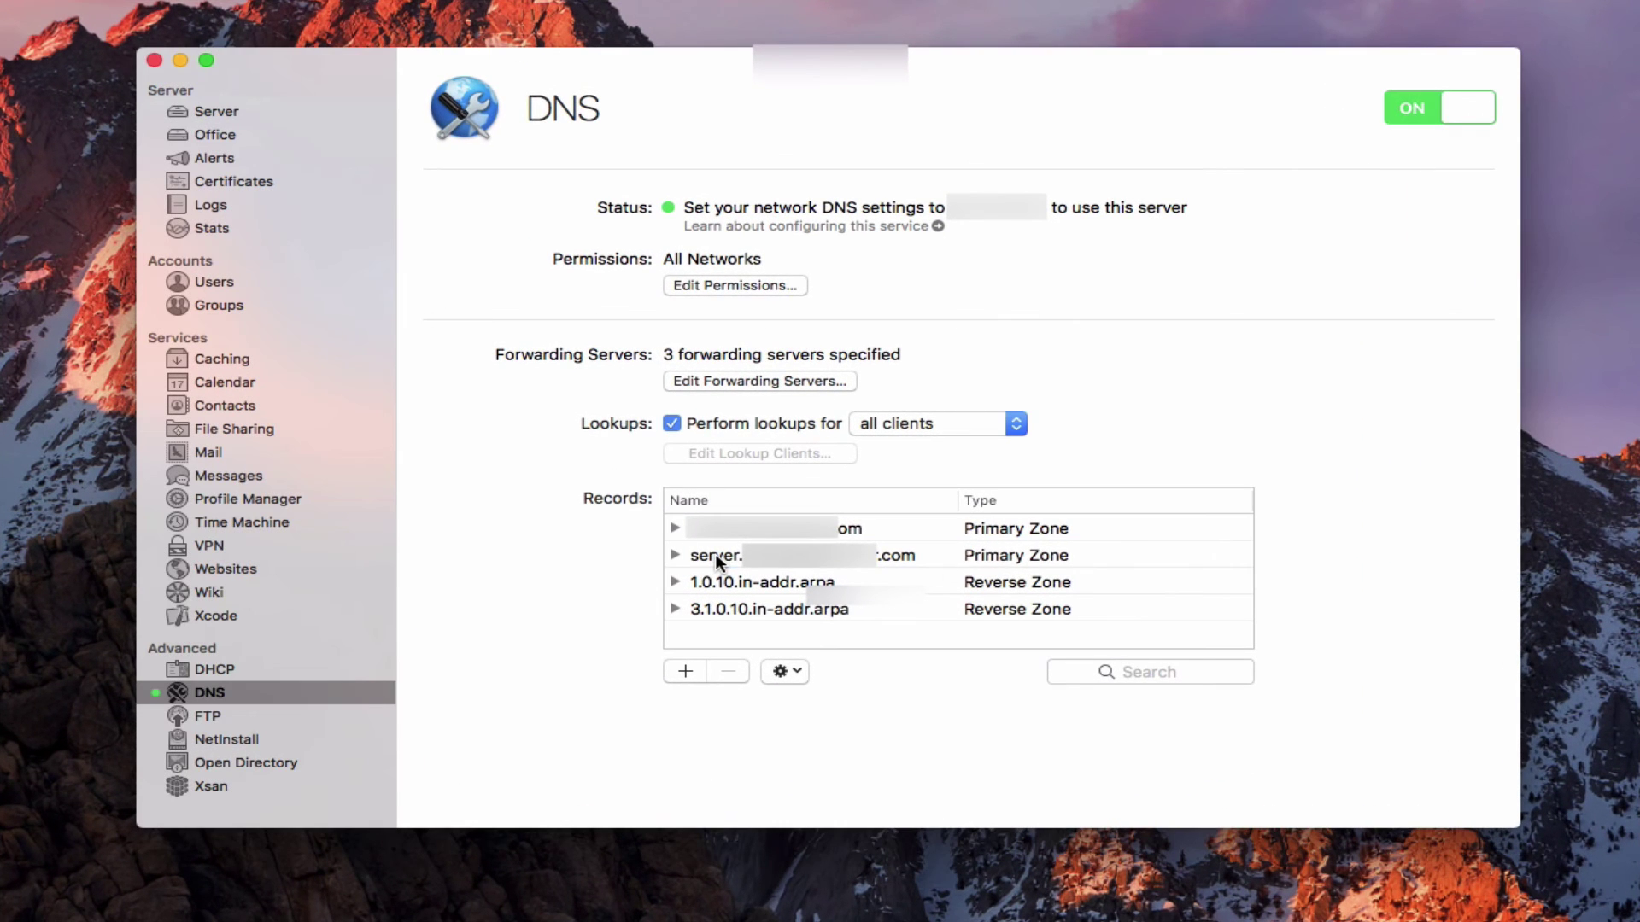
Step: Delete the primary zone of the server subdomain and confirm the deletion
{"action": "left_click", "coordinate": [715, 559]}
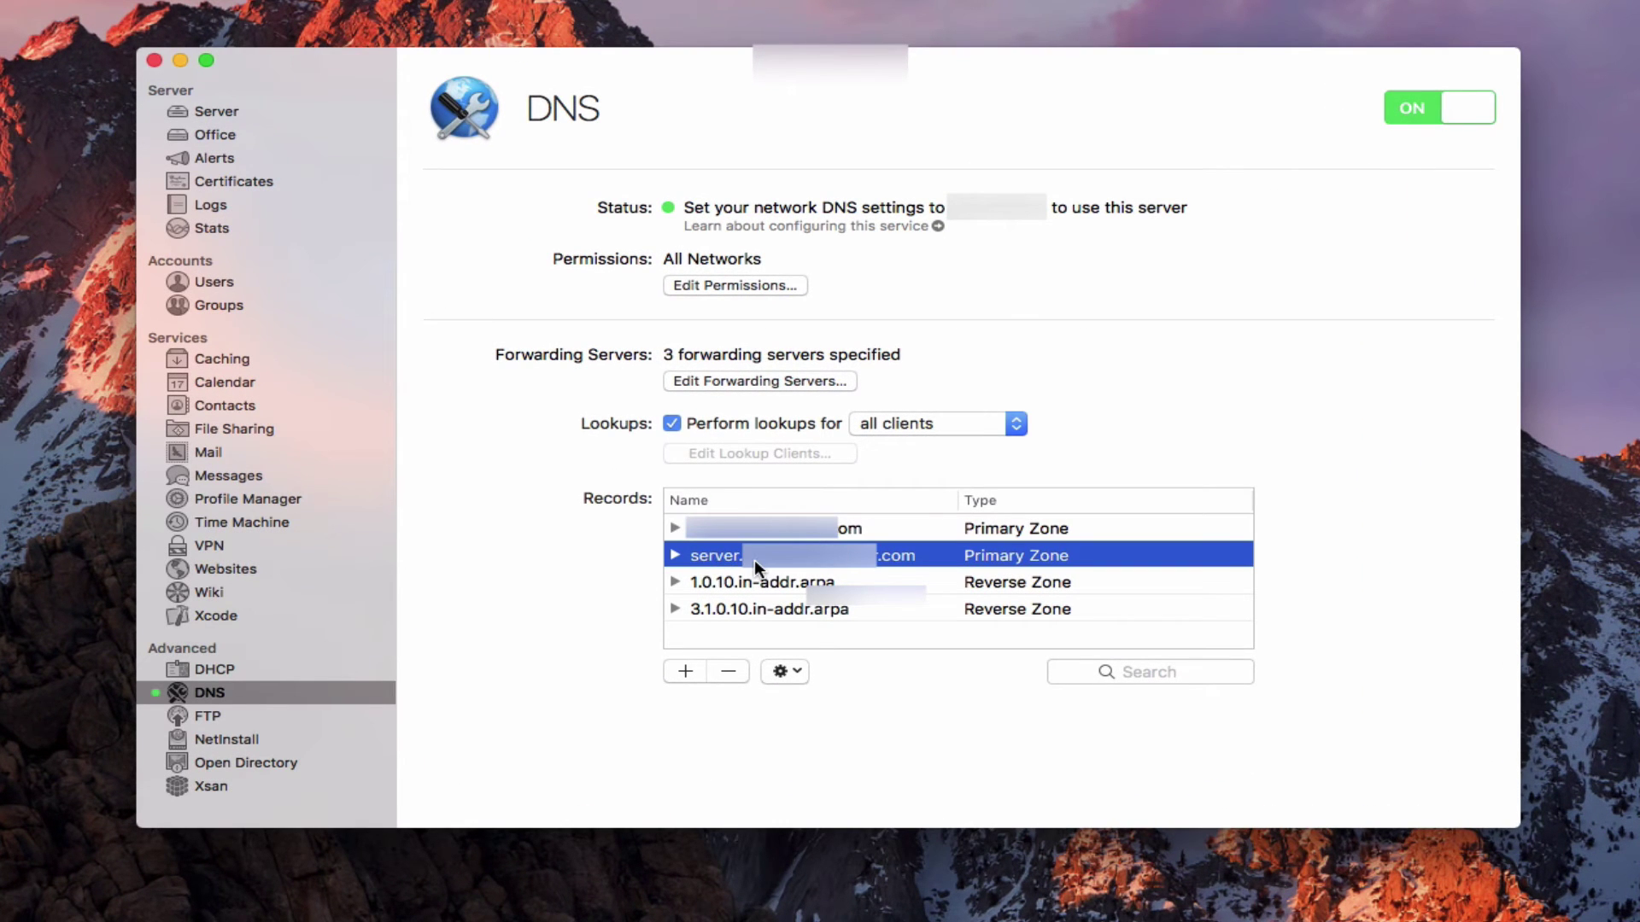
{"action": "left_click", "coordinate": [730, 673]}
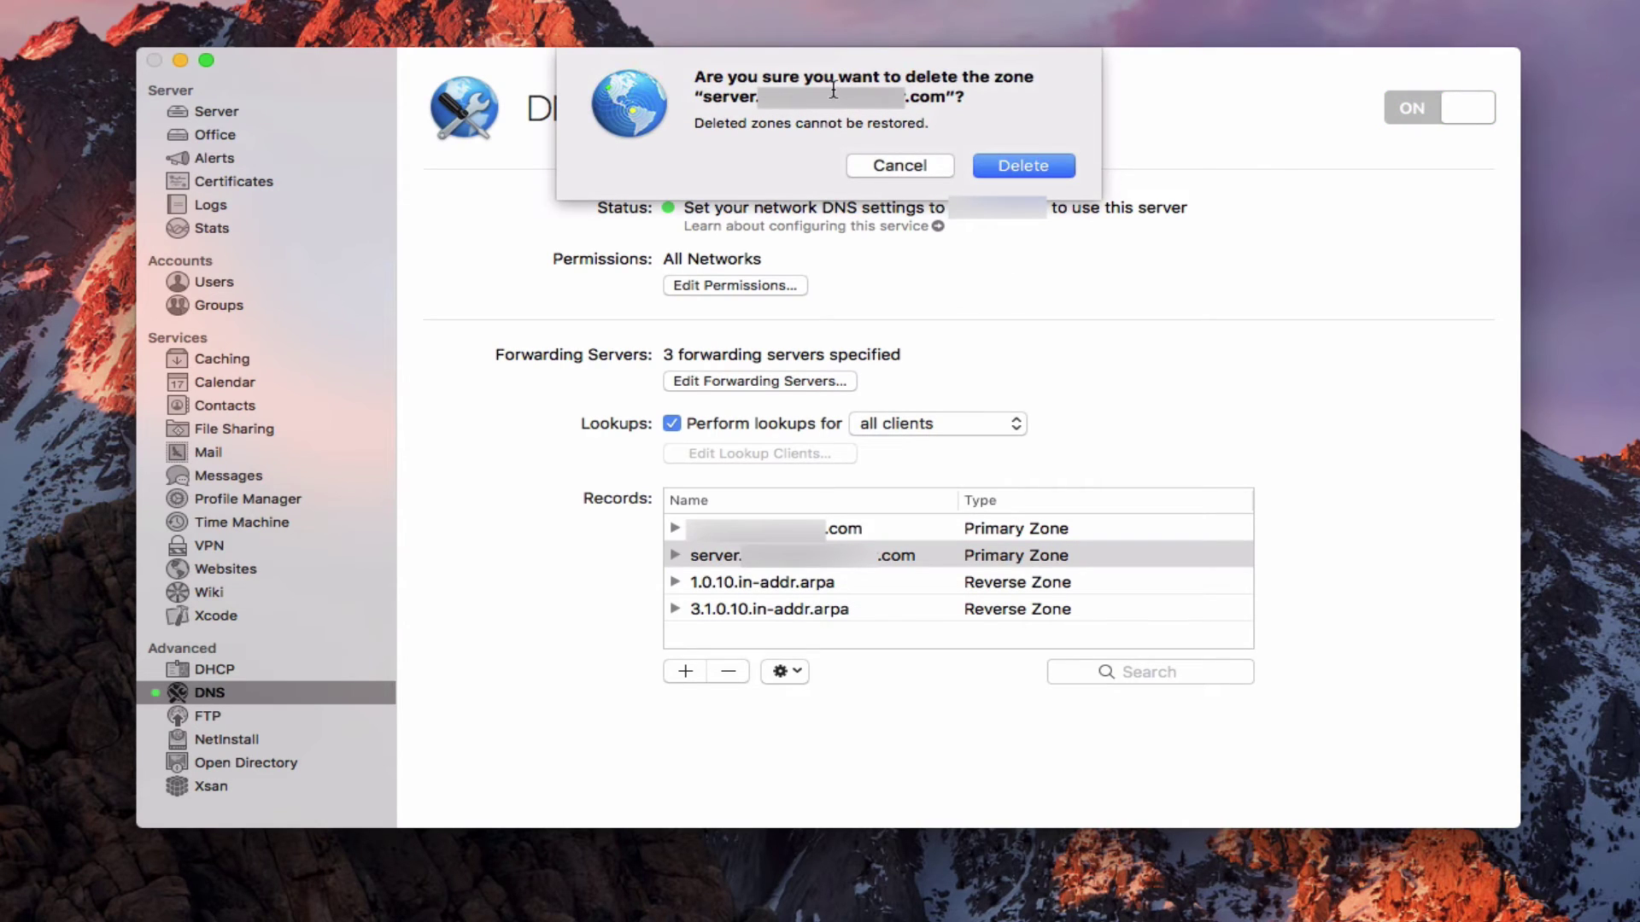
{"action": "left_click", "coordinate": [1012, 166]}
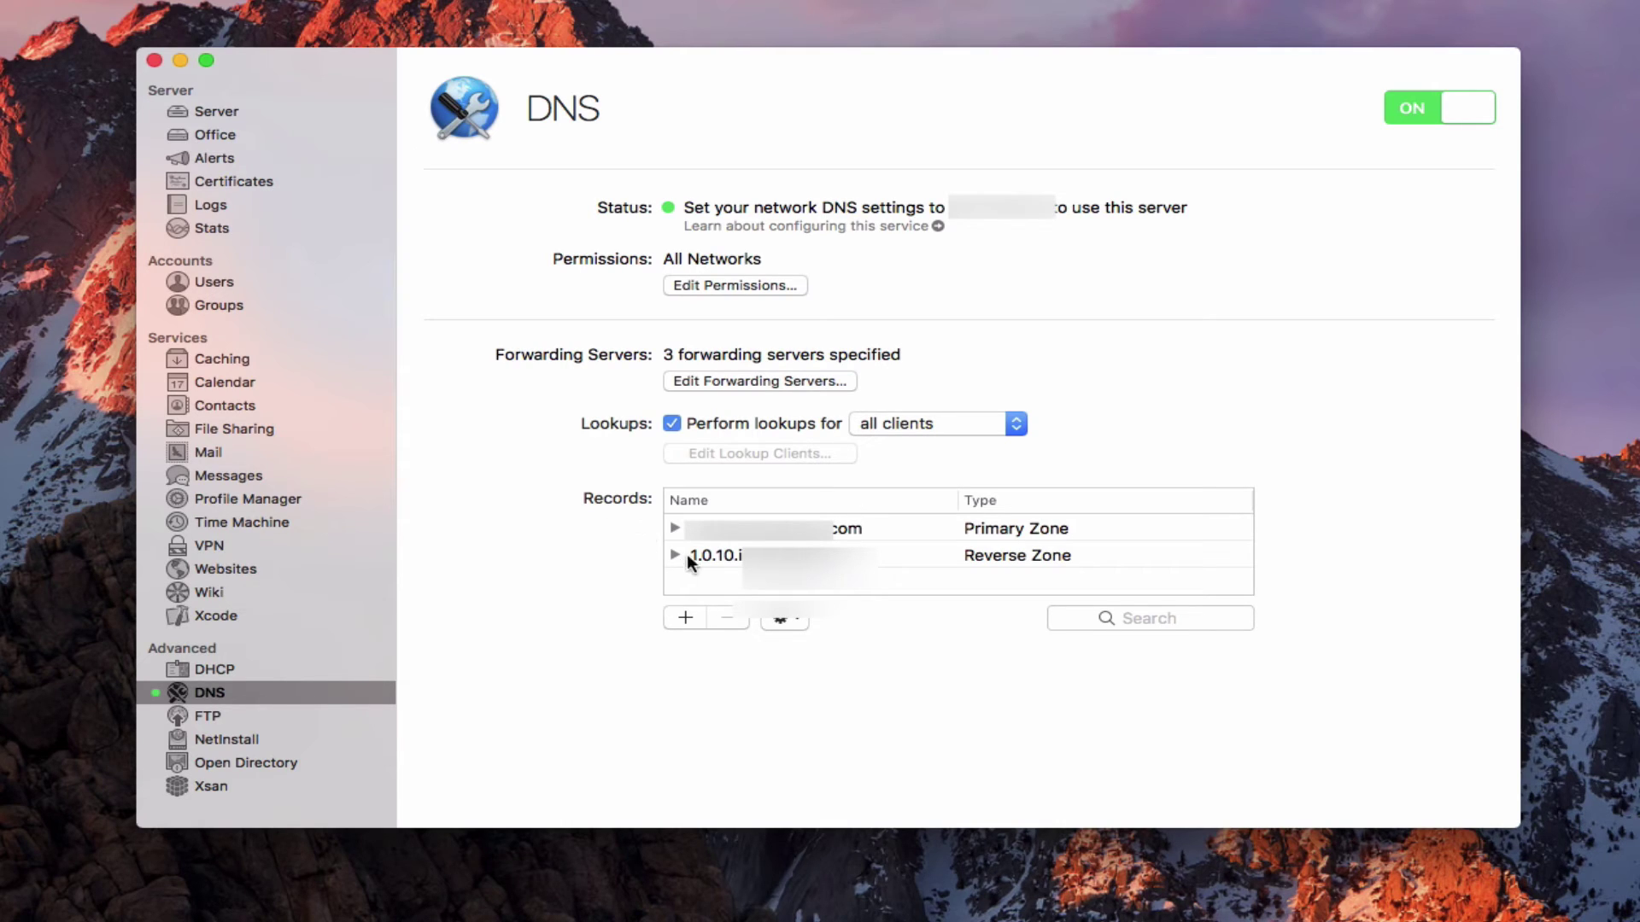
Step: Examine the records in the base .com primary zone and the 1.0.10.in-addr.arpa reverse zone
{"action": "left_click", "coordinate": [673, 528]}
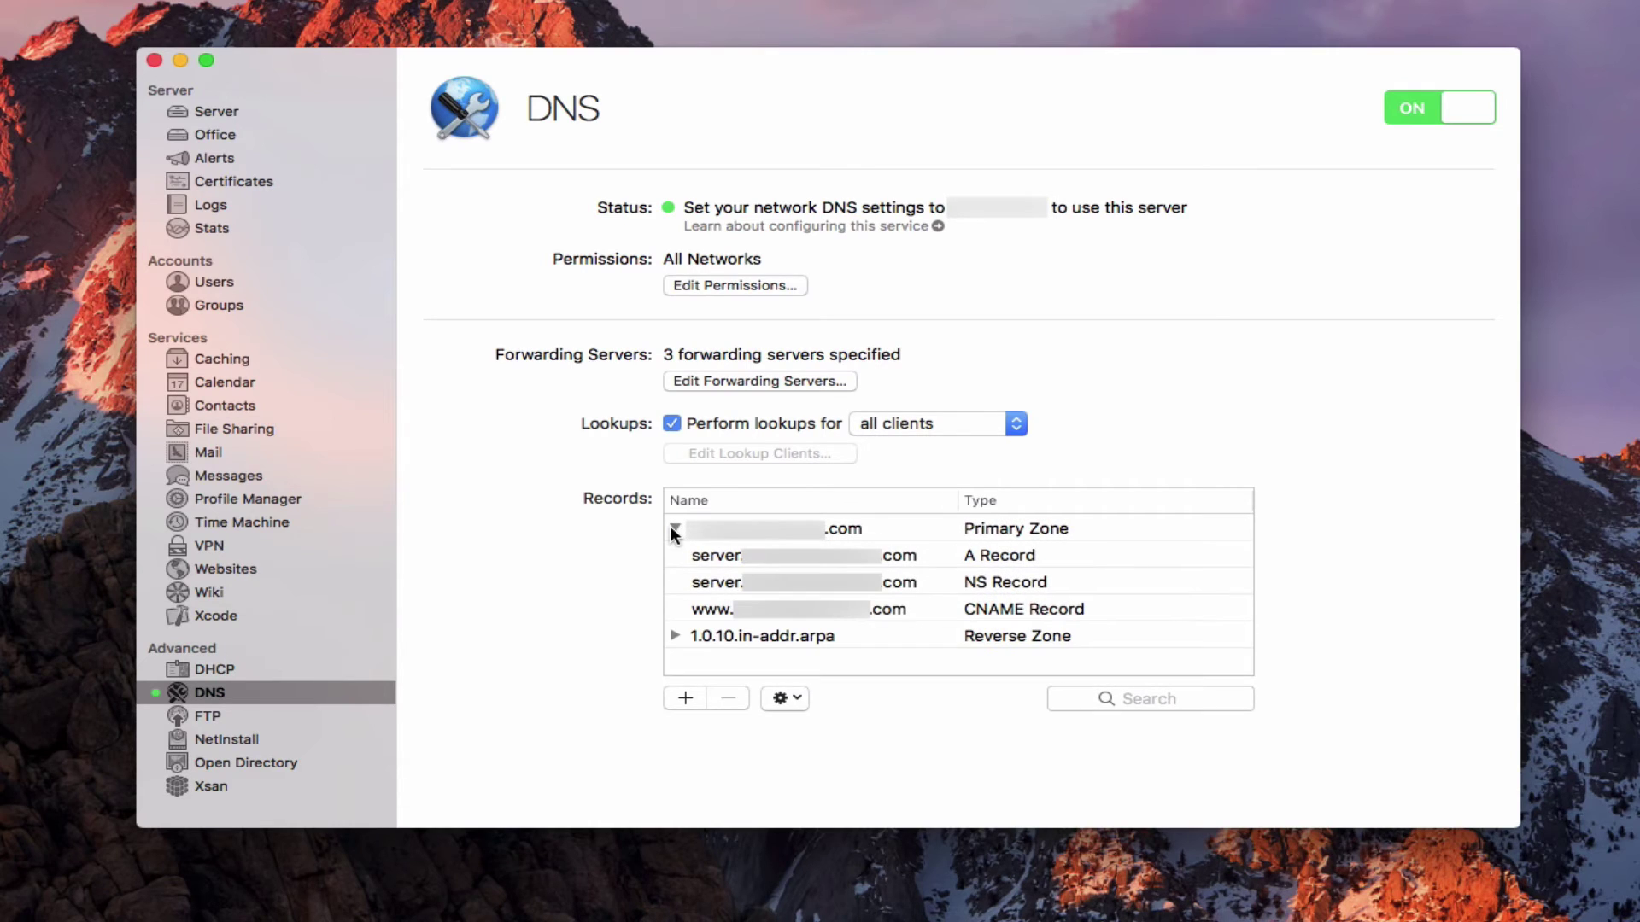
{"action": "left_click", "coordinate": [674, 636]}
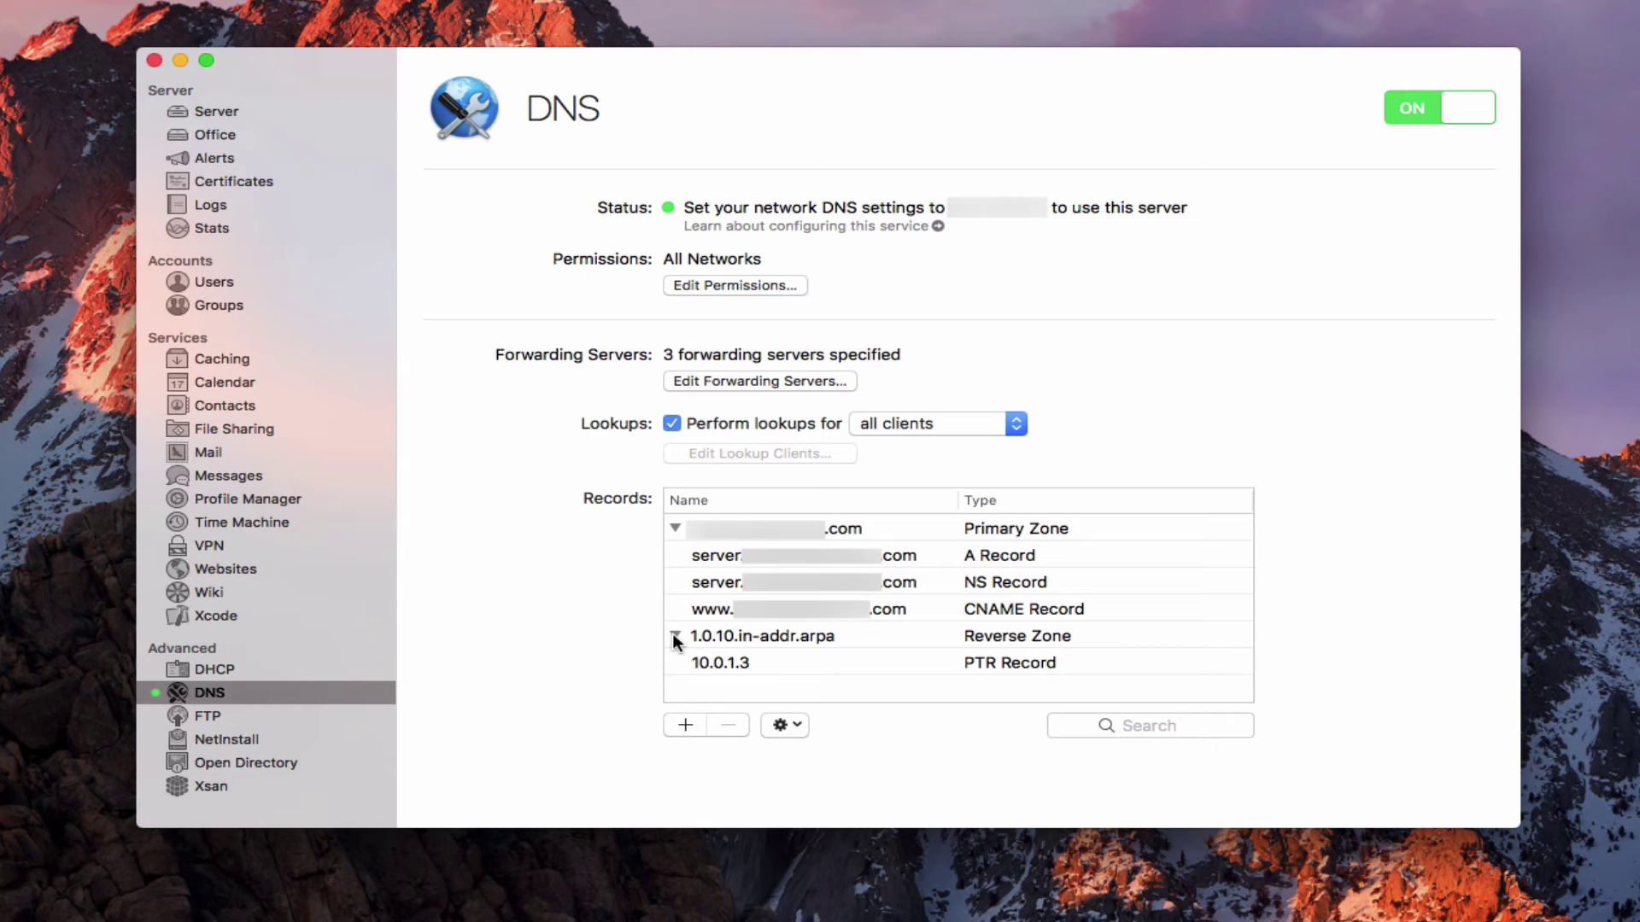
{"action": "left_click", "coordinate": [674, 636]}
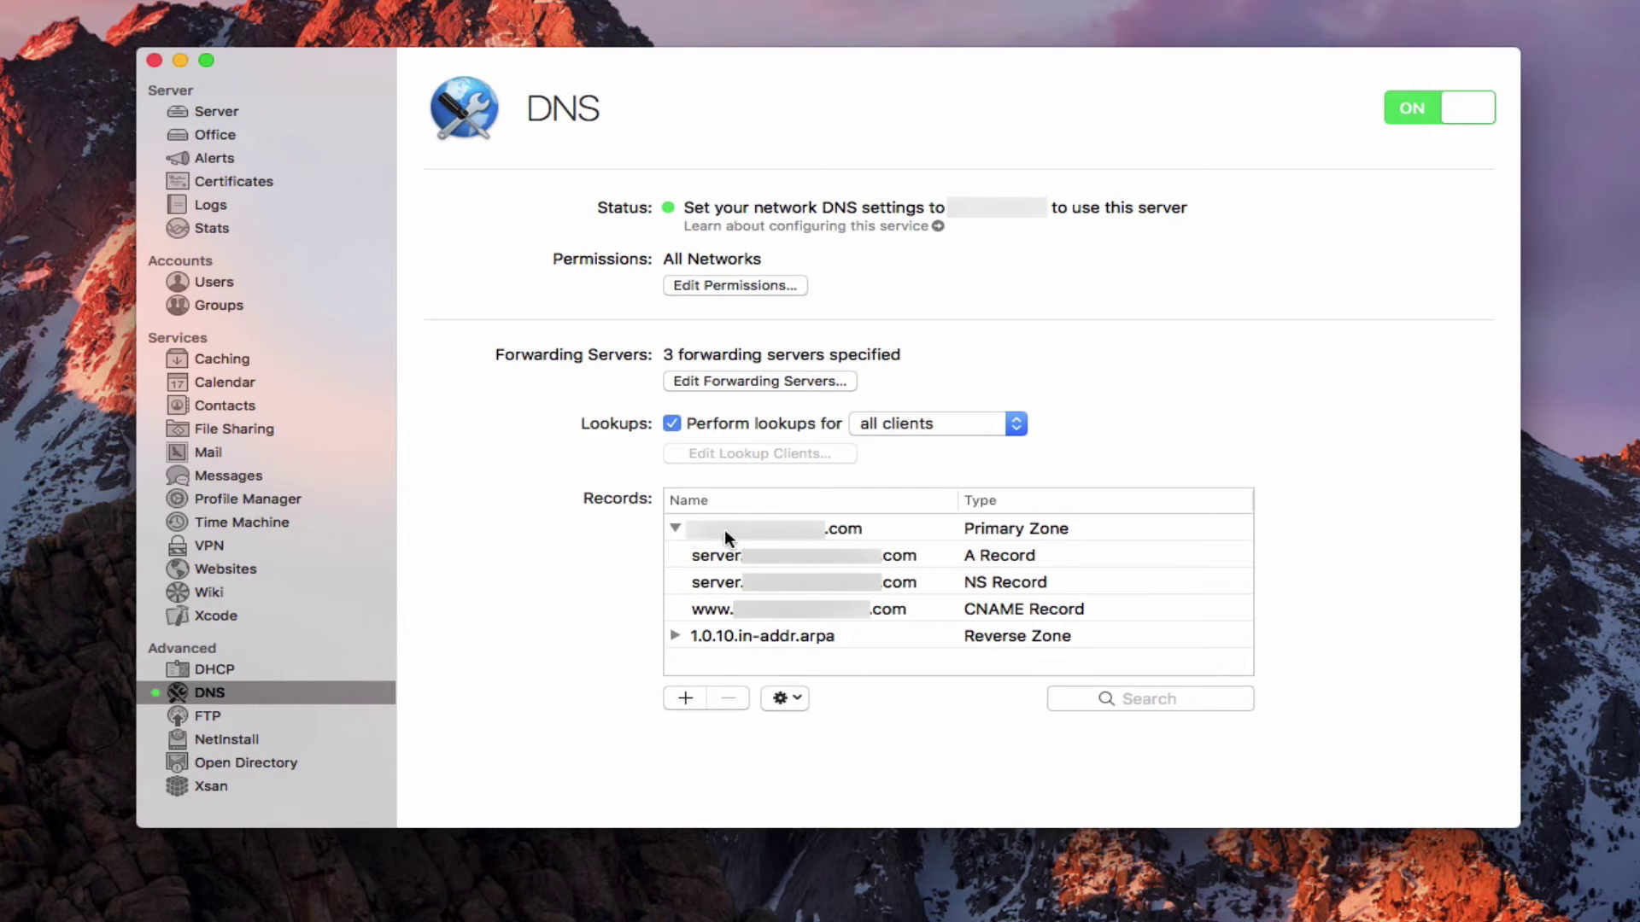
{"action": "left_click", "coordinate": [674, 529]}
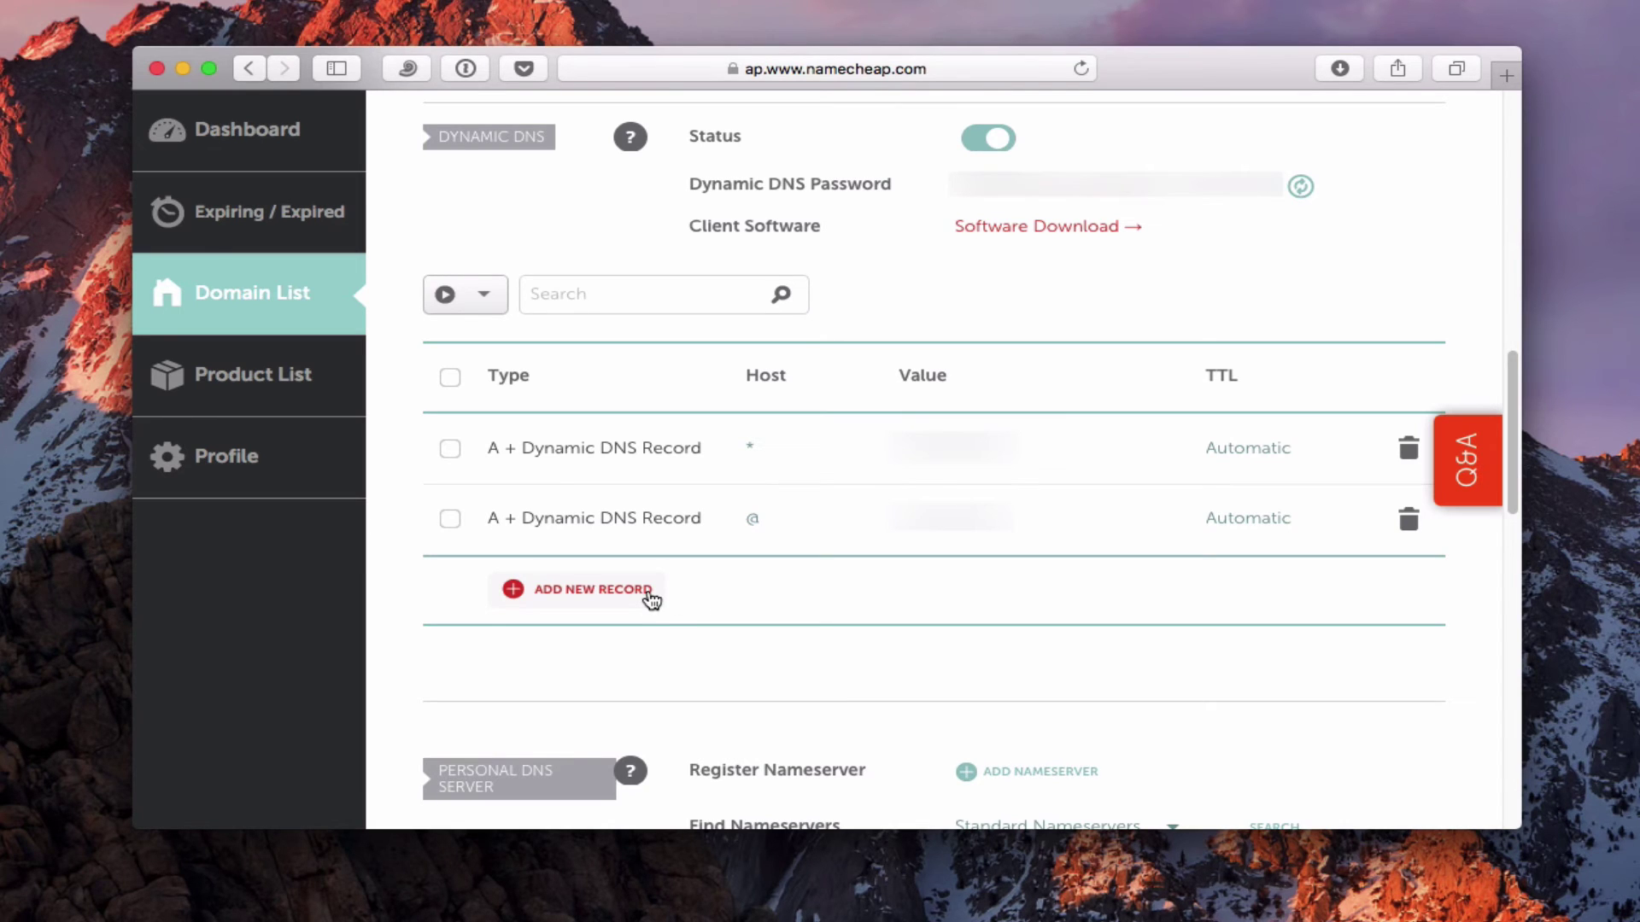
Step: In the domain's Advanced DNS settings on Namecheap, add an A + Dynamic DNS Record for host server with its IP address and save it
{"action": "left_click", "coordinate": [547, 591]}
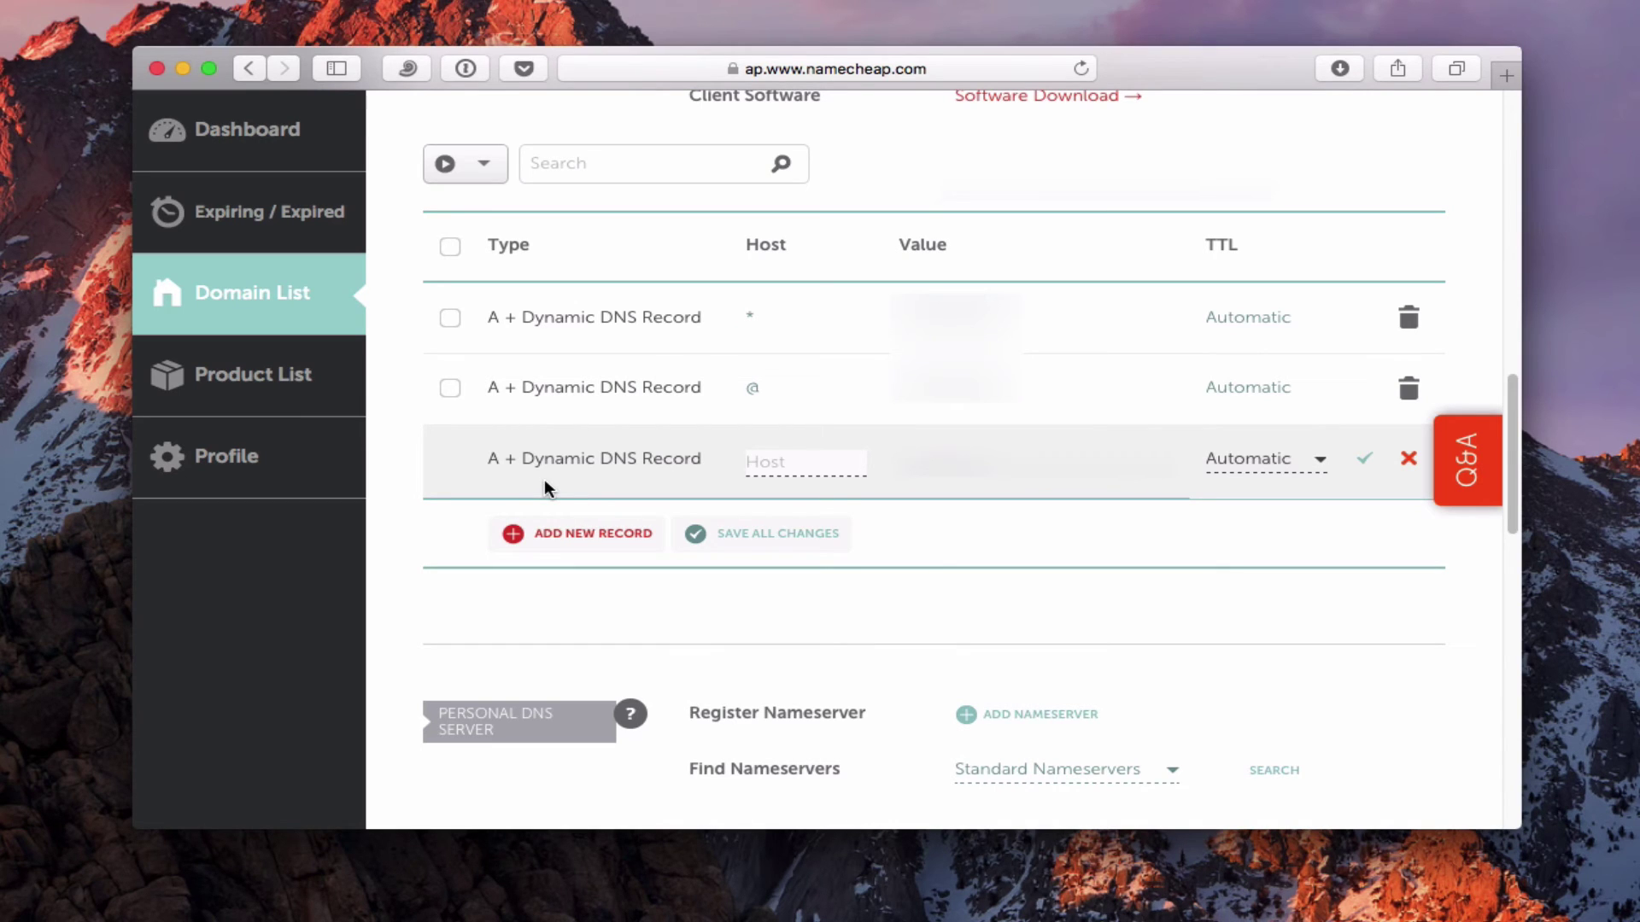
{"action": "type", "text": "server"}
{"action": "key", "text": "Tab"}
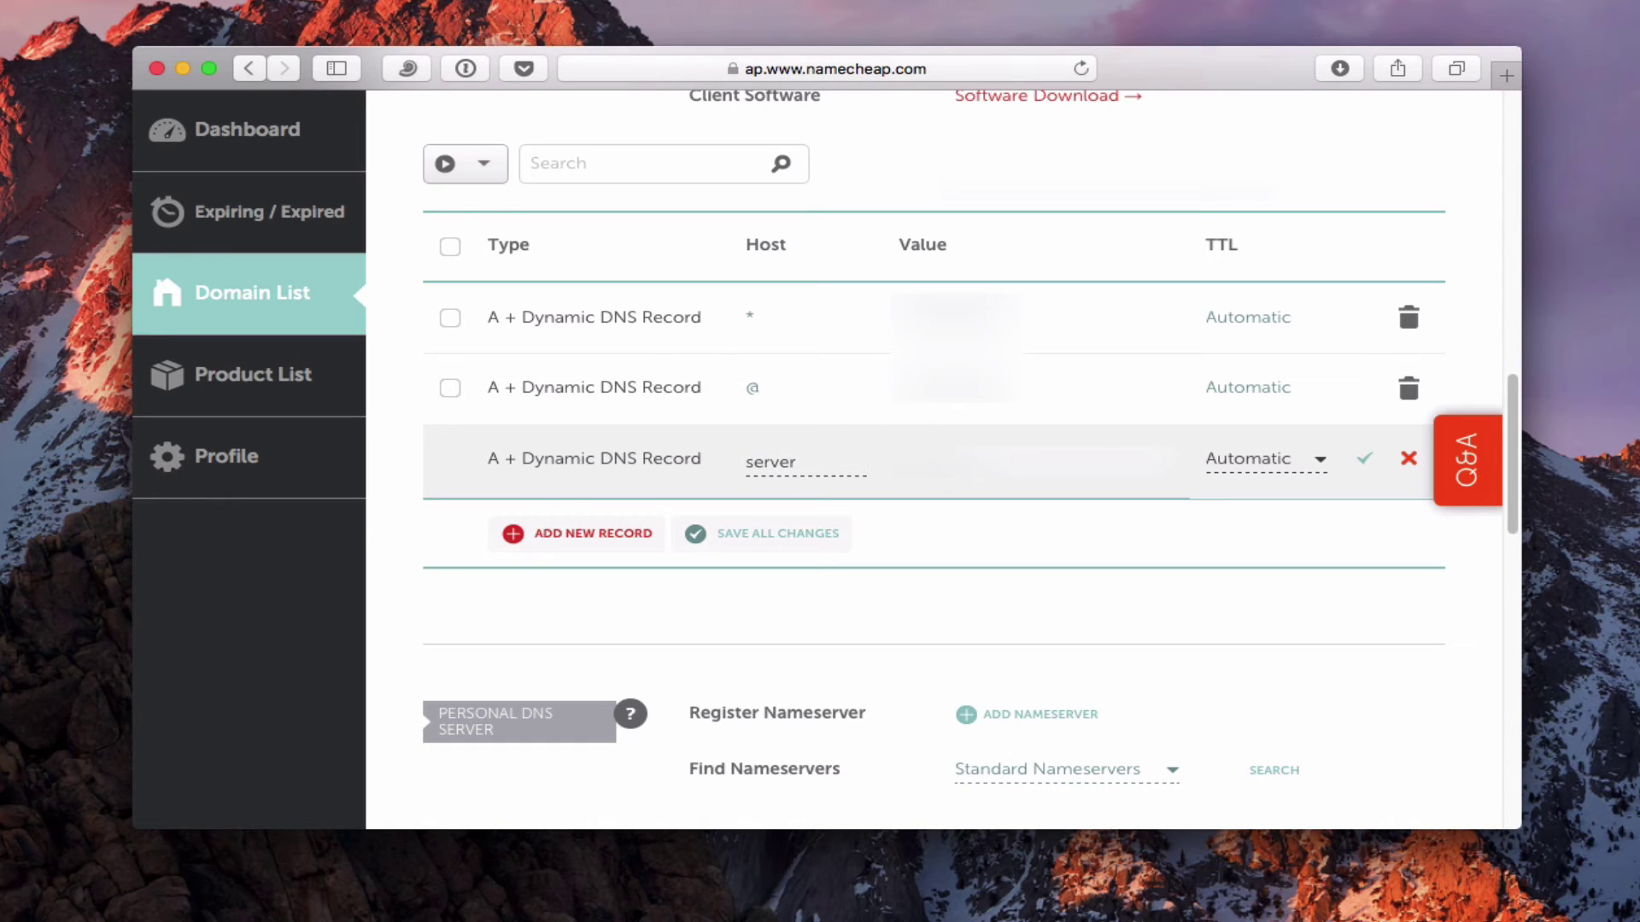
{"action": "type", "text": "1.1"}
{"action": "left_click", "coordinate": [1367, 462]}
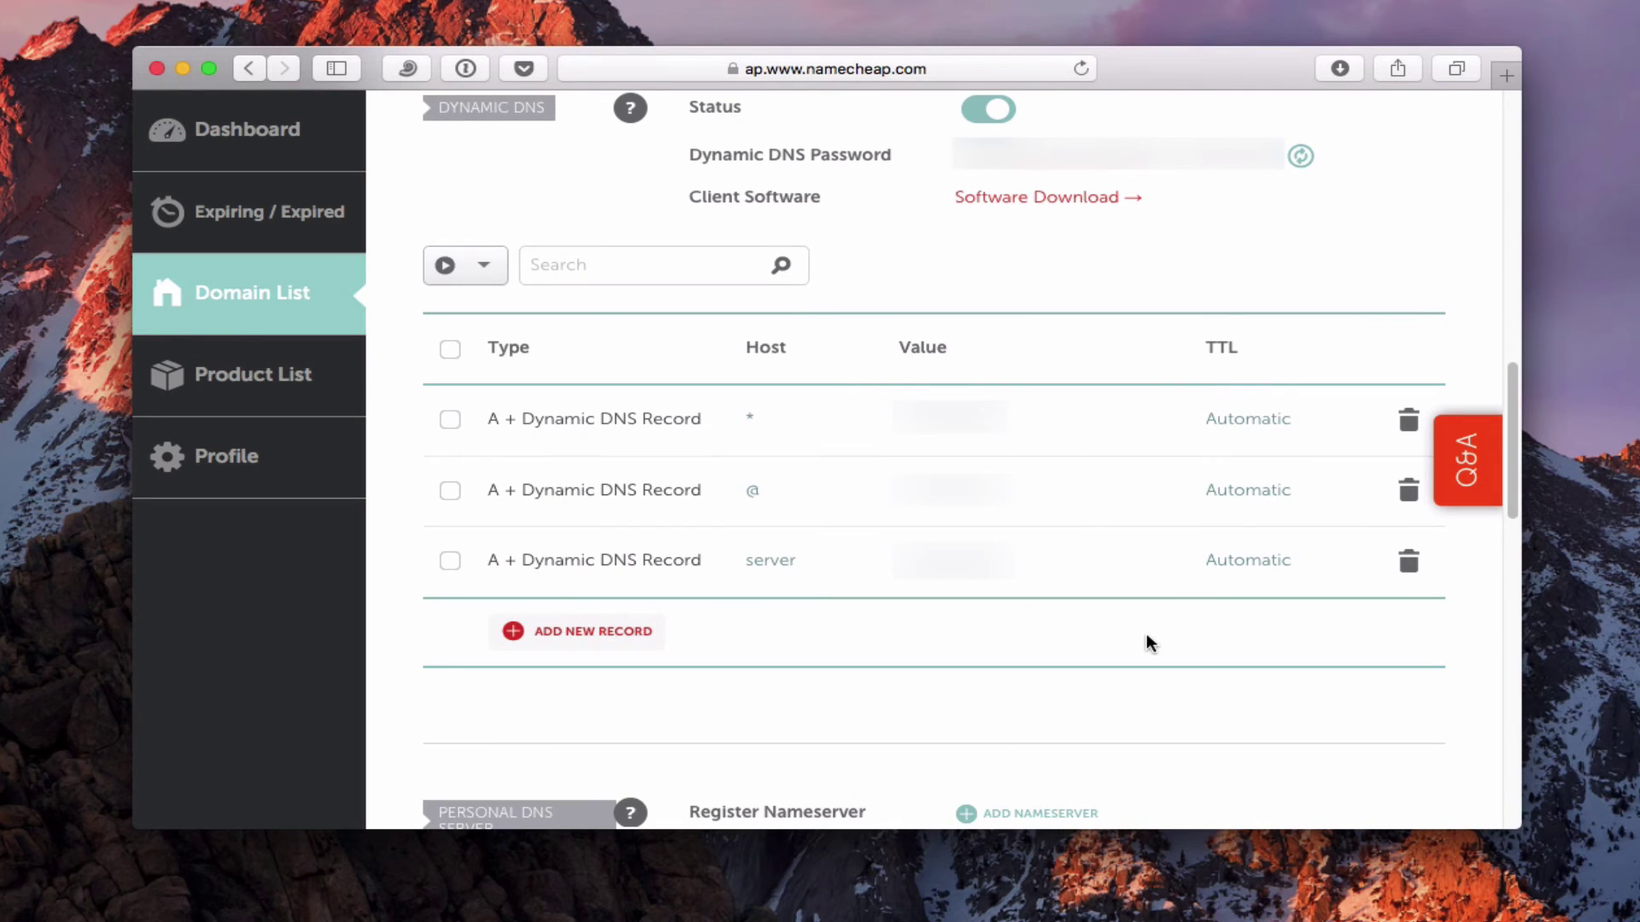
{"action": "left_click", "coordinate": [556, 632]}
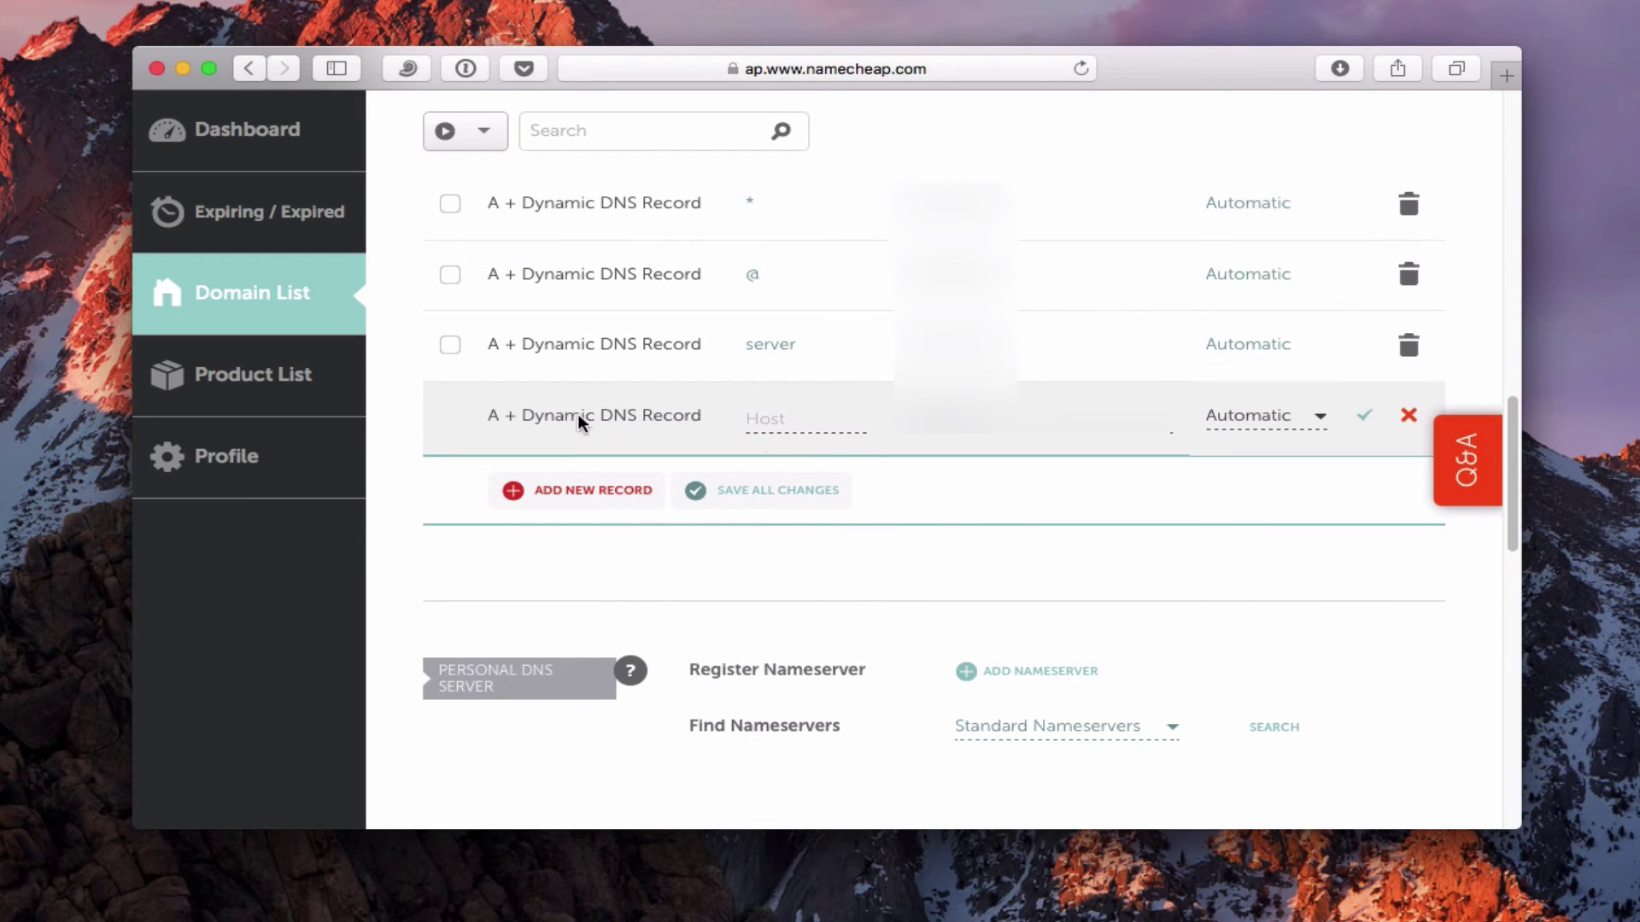
{"action": "left_click", "coordinate": [1409, 415]}
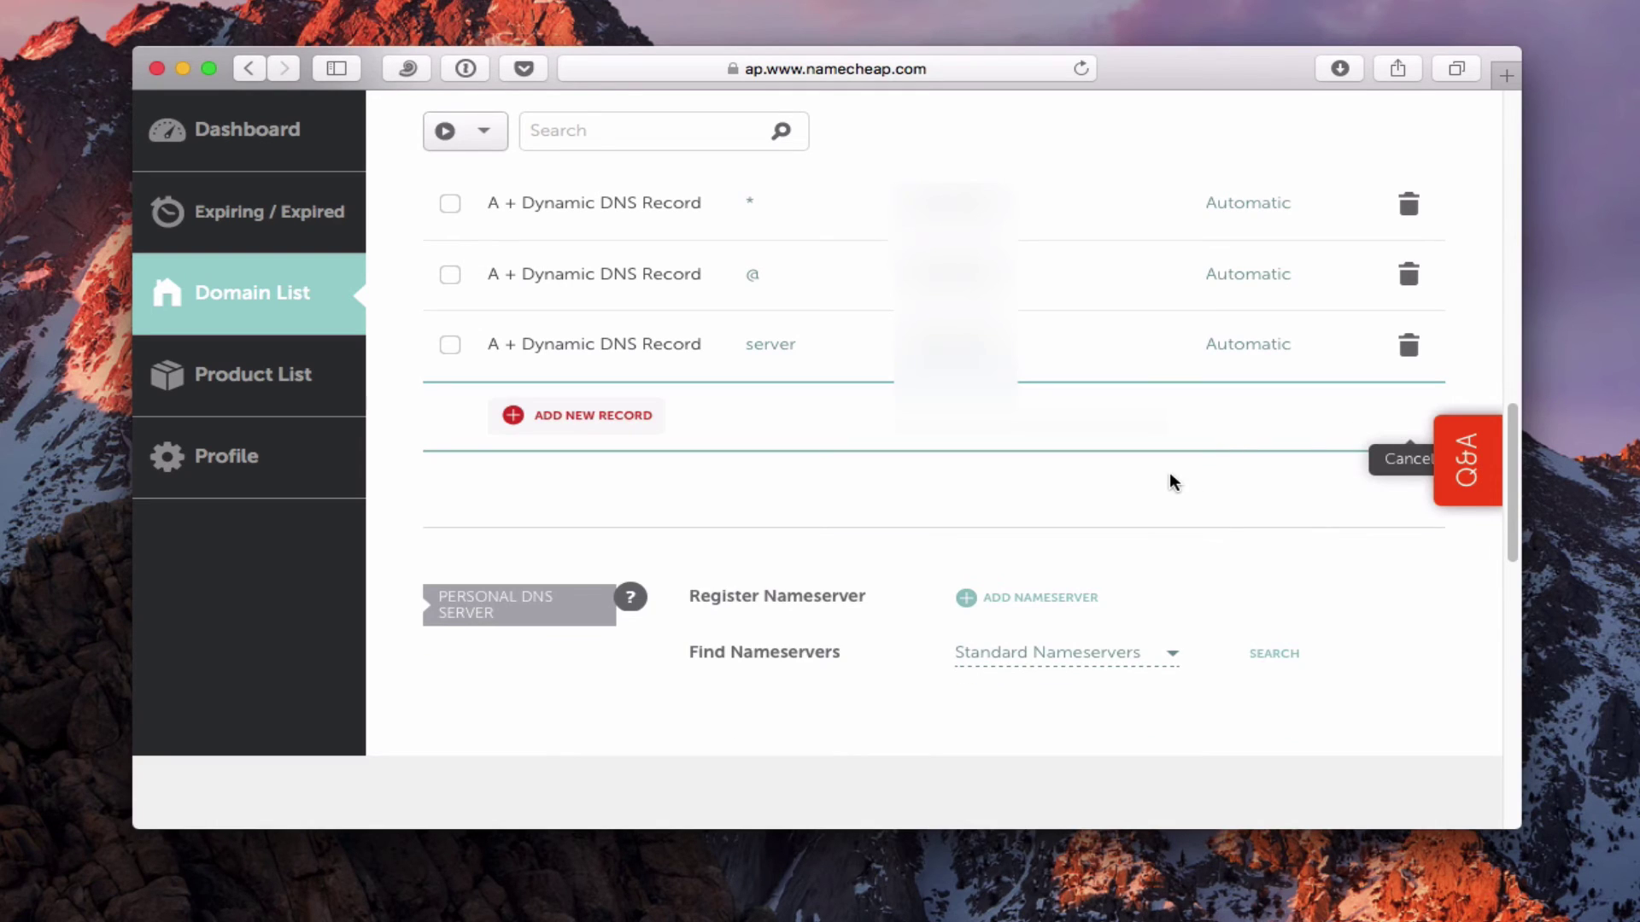
{"action": "scroll", "coordinate": [1498, 366], "scroll_direction": "up", "scroll_amount": 10}
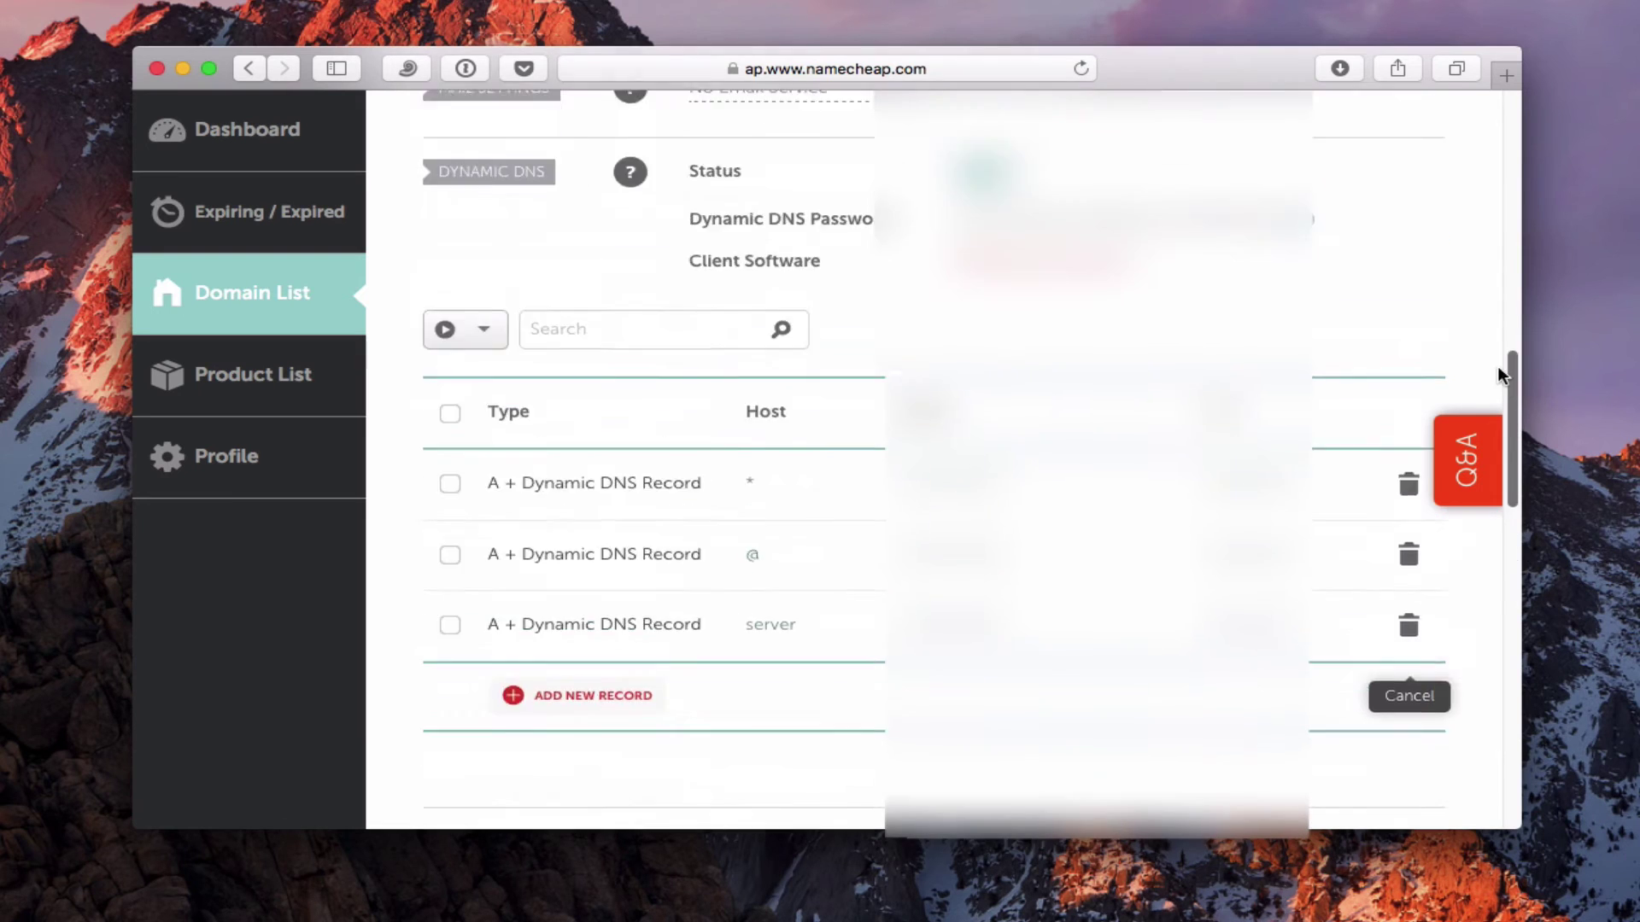
{"action": "scroll", "coordinate": [1493, 282], "scroll_direction": "up", "scroll_amount": 5}
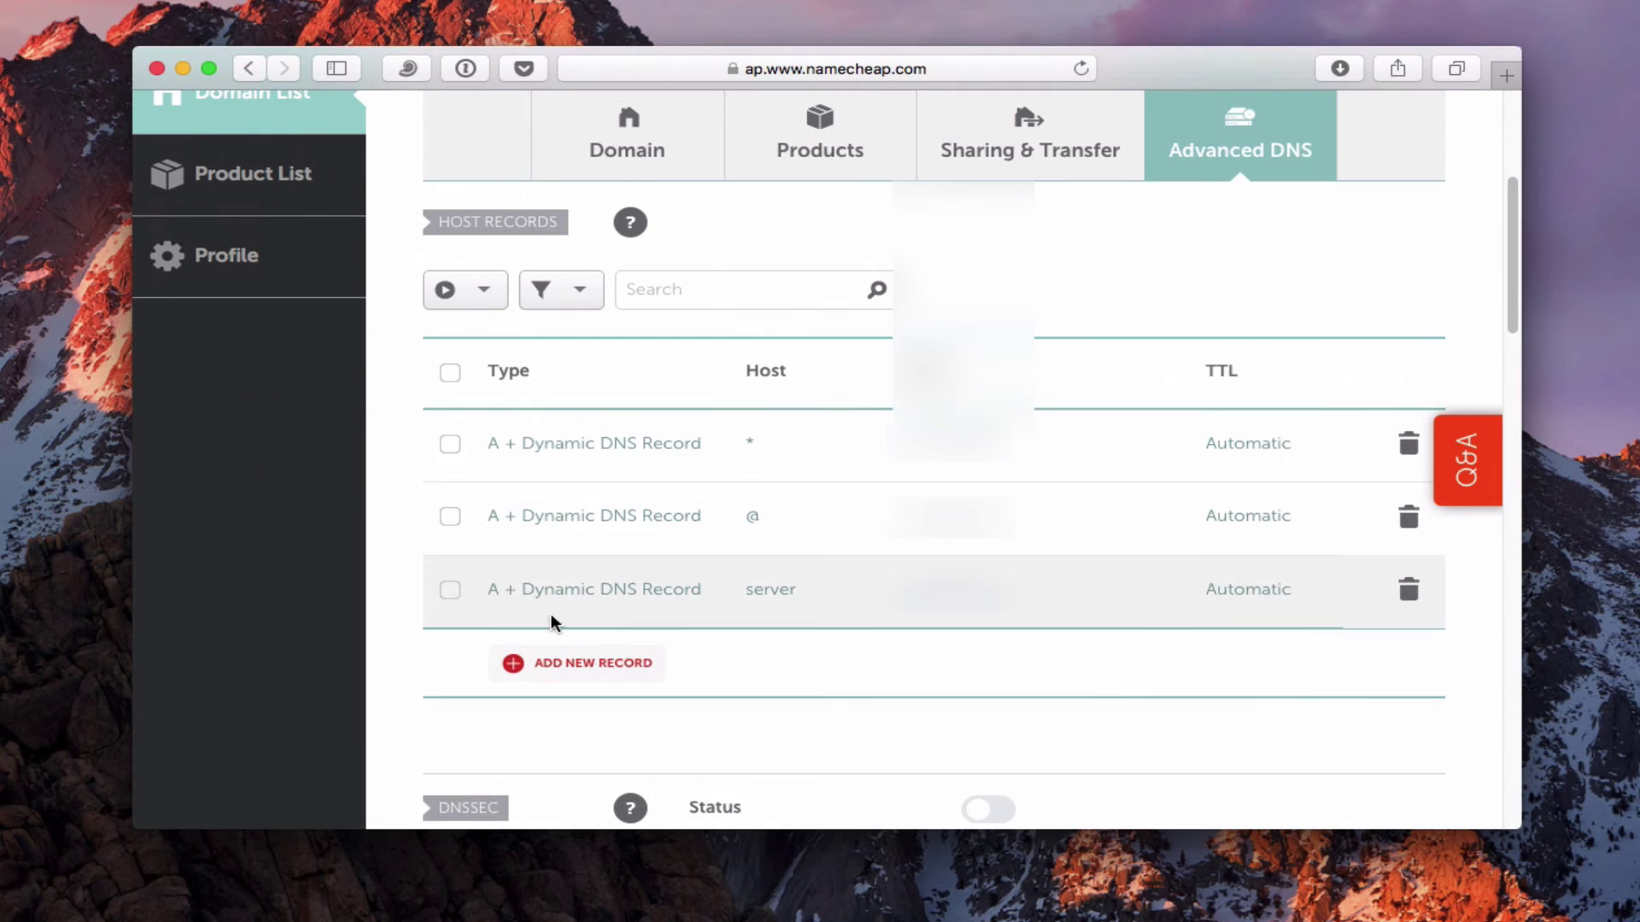
Step: Add a CNAME Record for host www with its target host name to the domain's Host Records and save it
{"action": "left_click", "coordinate": [512, 669]}
{"action": "scroll", "coordinate": [615, 547], "scroll_direction": "down", "scroll_amount": 1}
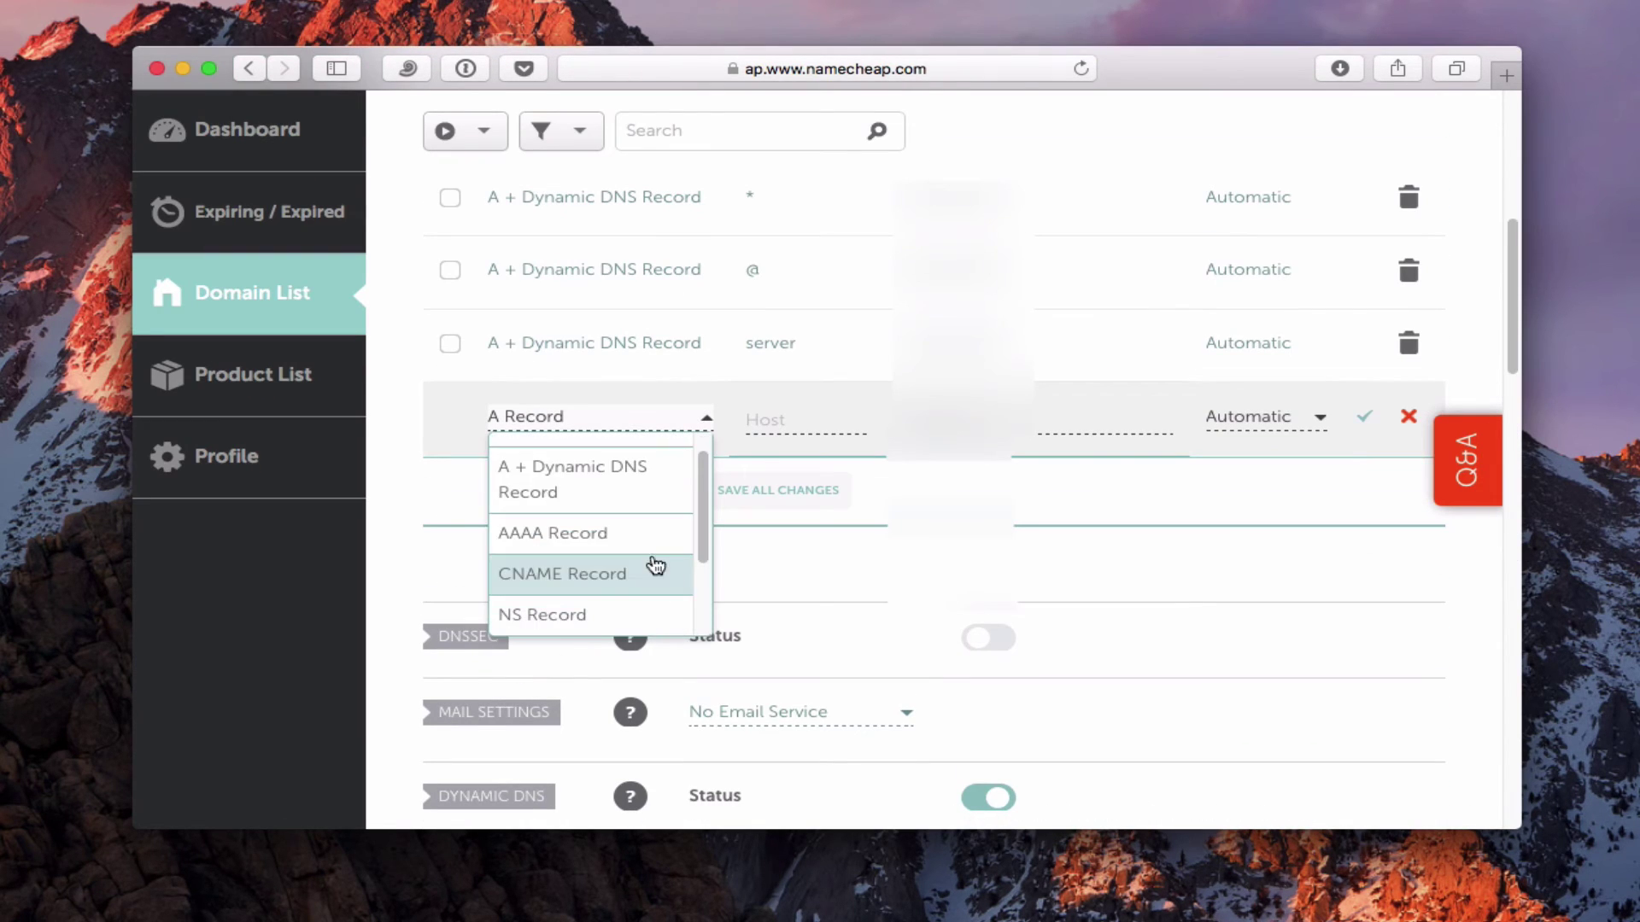
{"action": "left_click", "coordinate": [605, 492]}
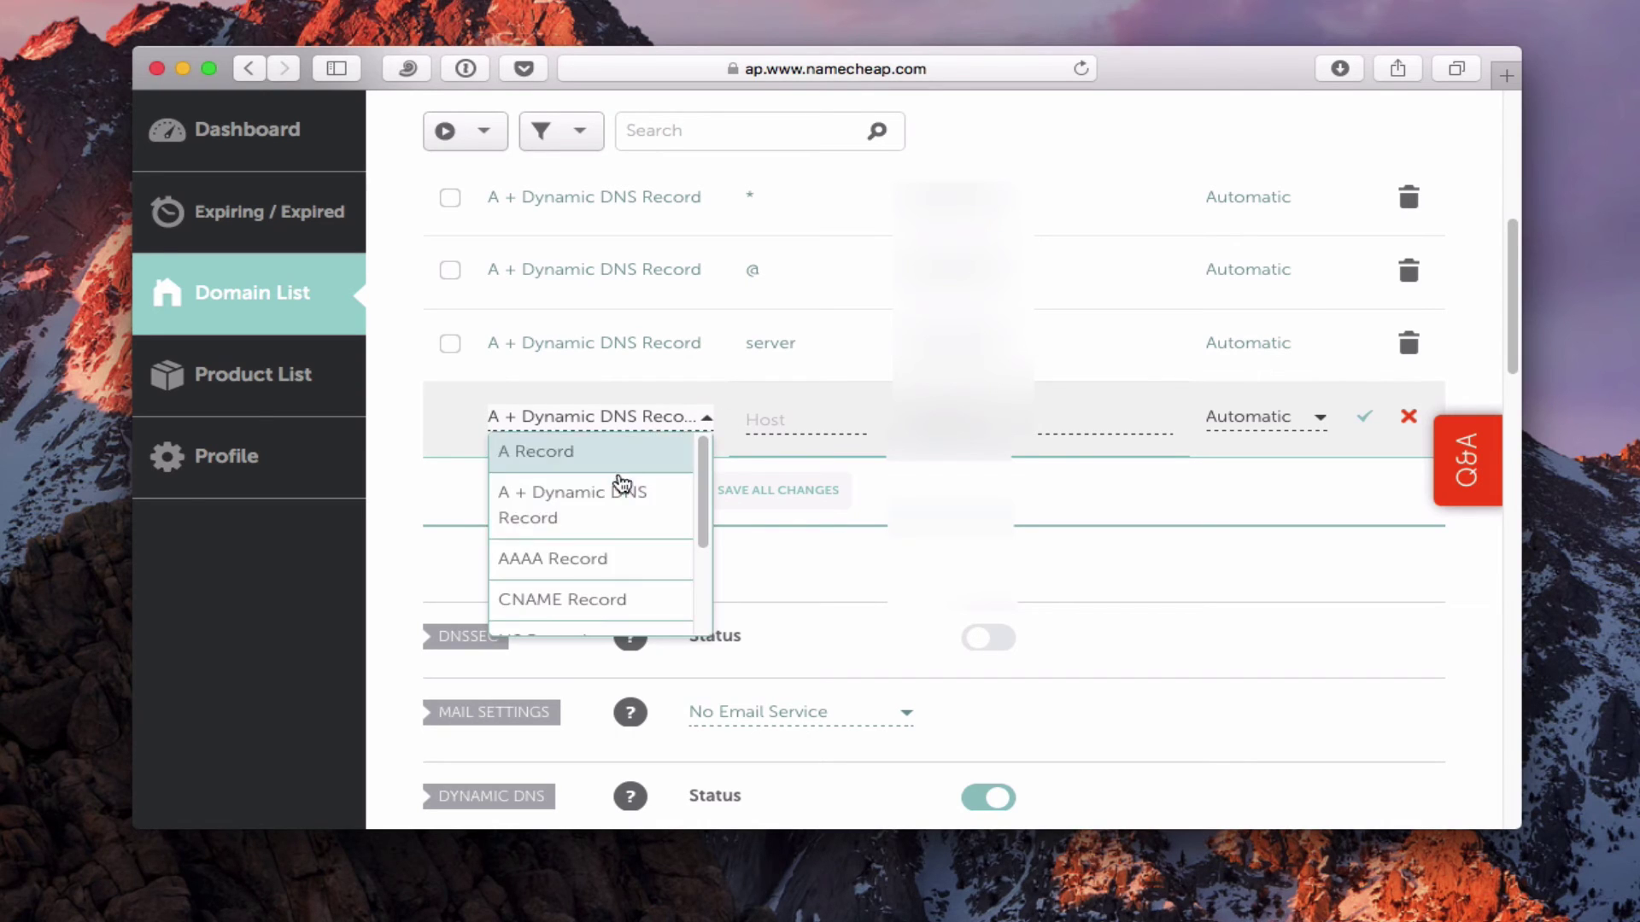
{"action": "left_click", "coordinate": [598, 597]}
{"action": "left_click", "coordinate": [786, 427]}
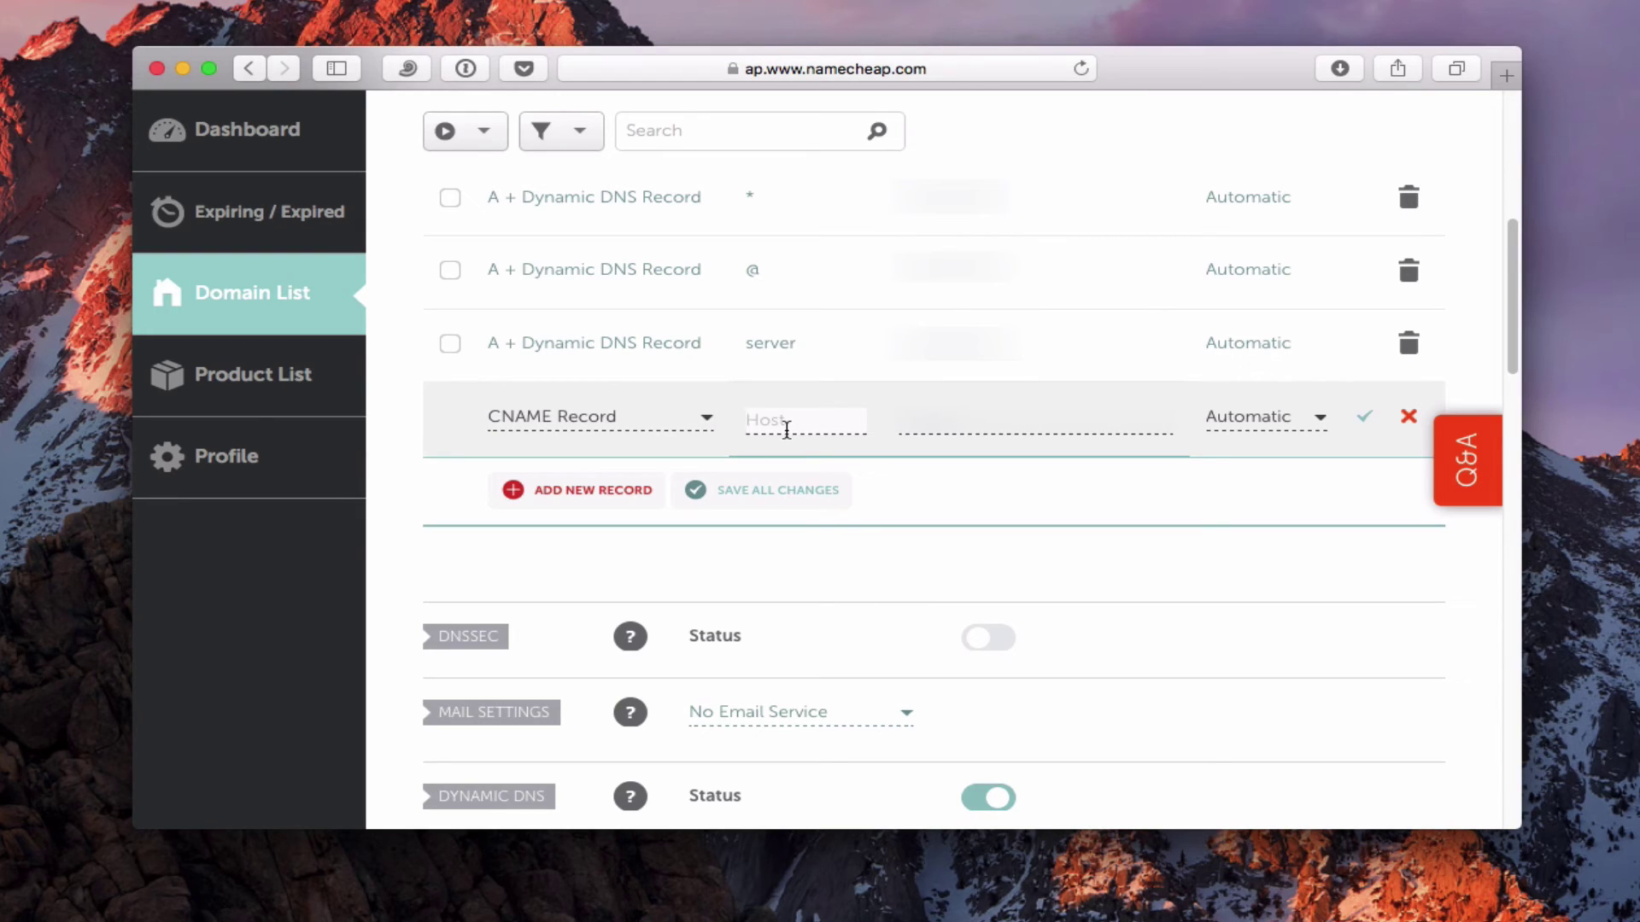
{"action": "type", "text": "www"}
{"action": "key", "text": "Tab"}
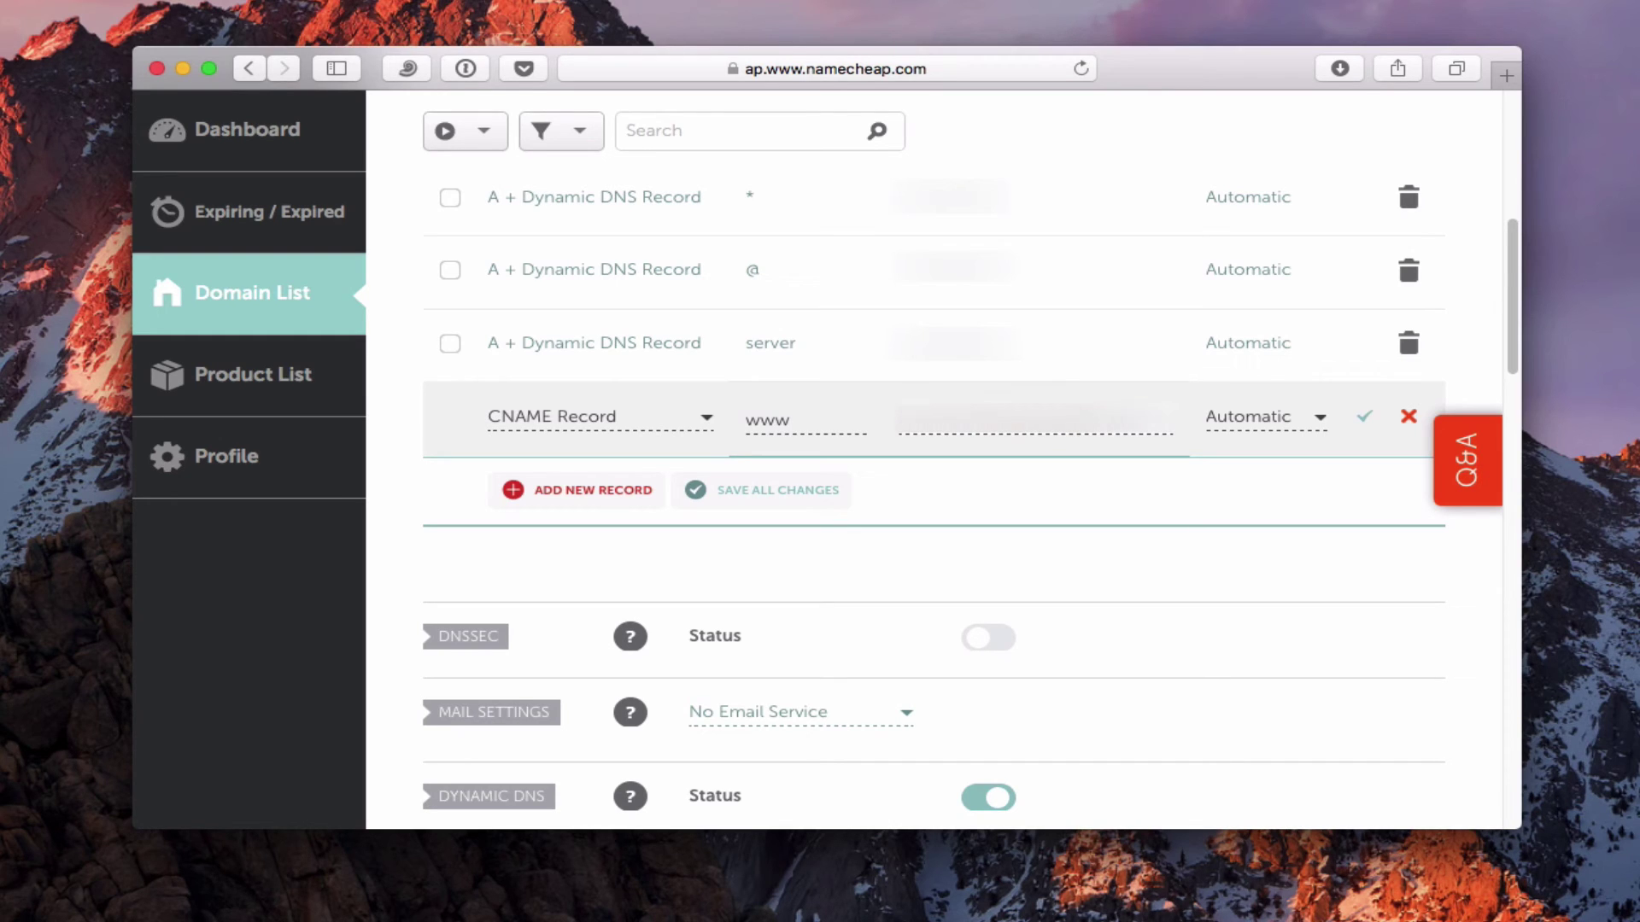
{"action": "left_click", "coordinate": [1366, 418]}
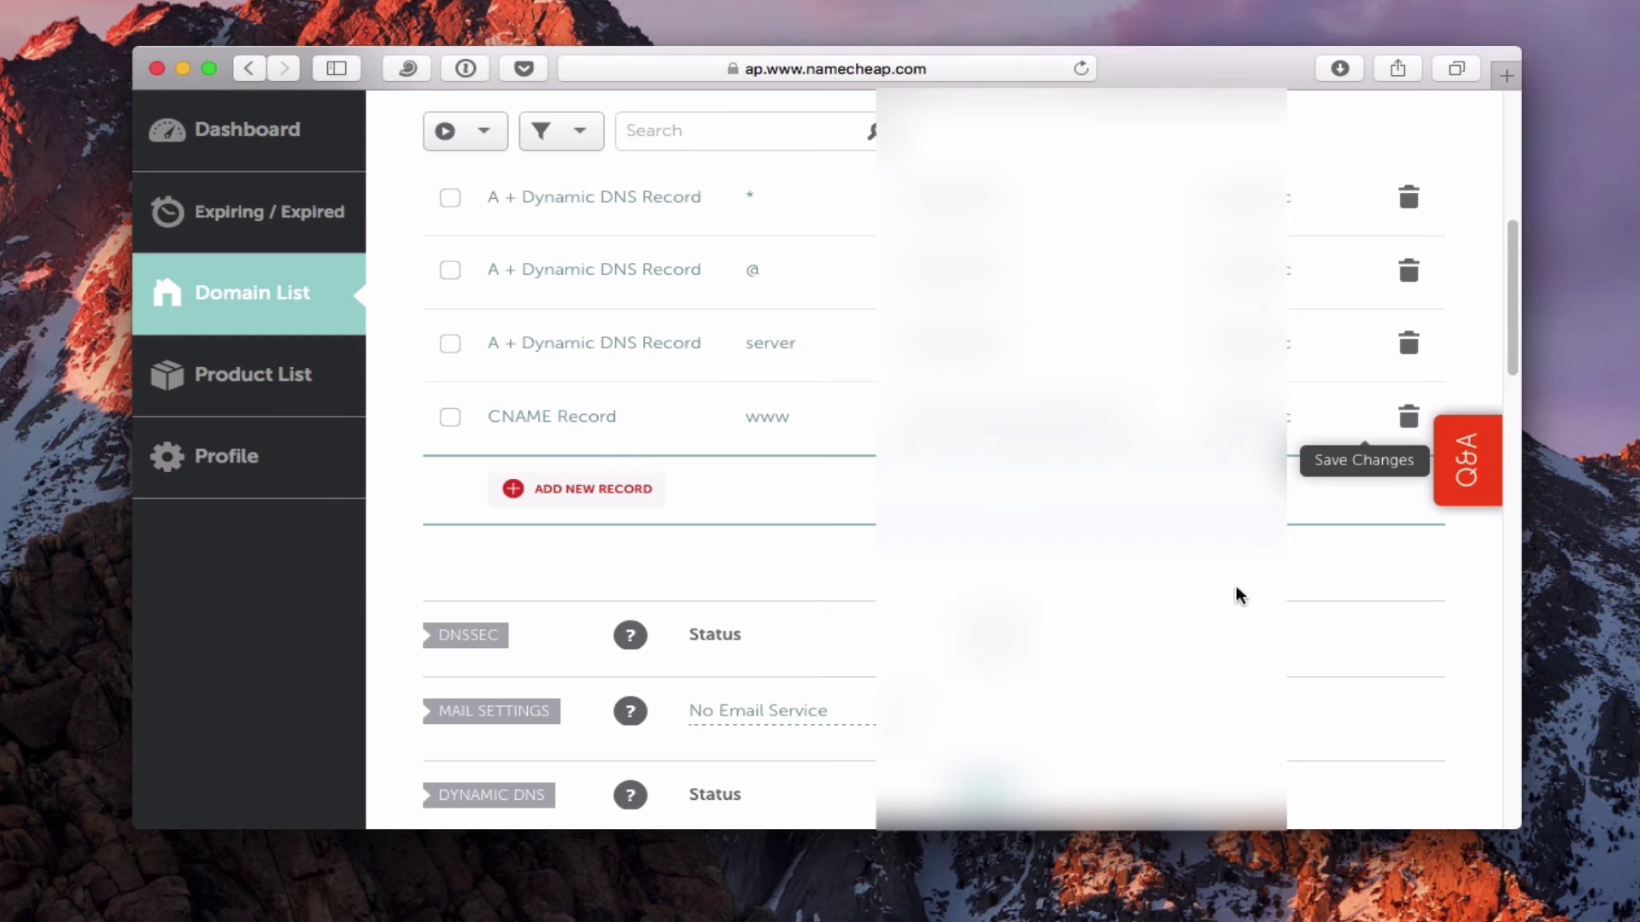
{"action": "scroll", "coordinate": [1190, 597], "scroll_direction": "down", "scroll_amount": 5}
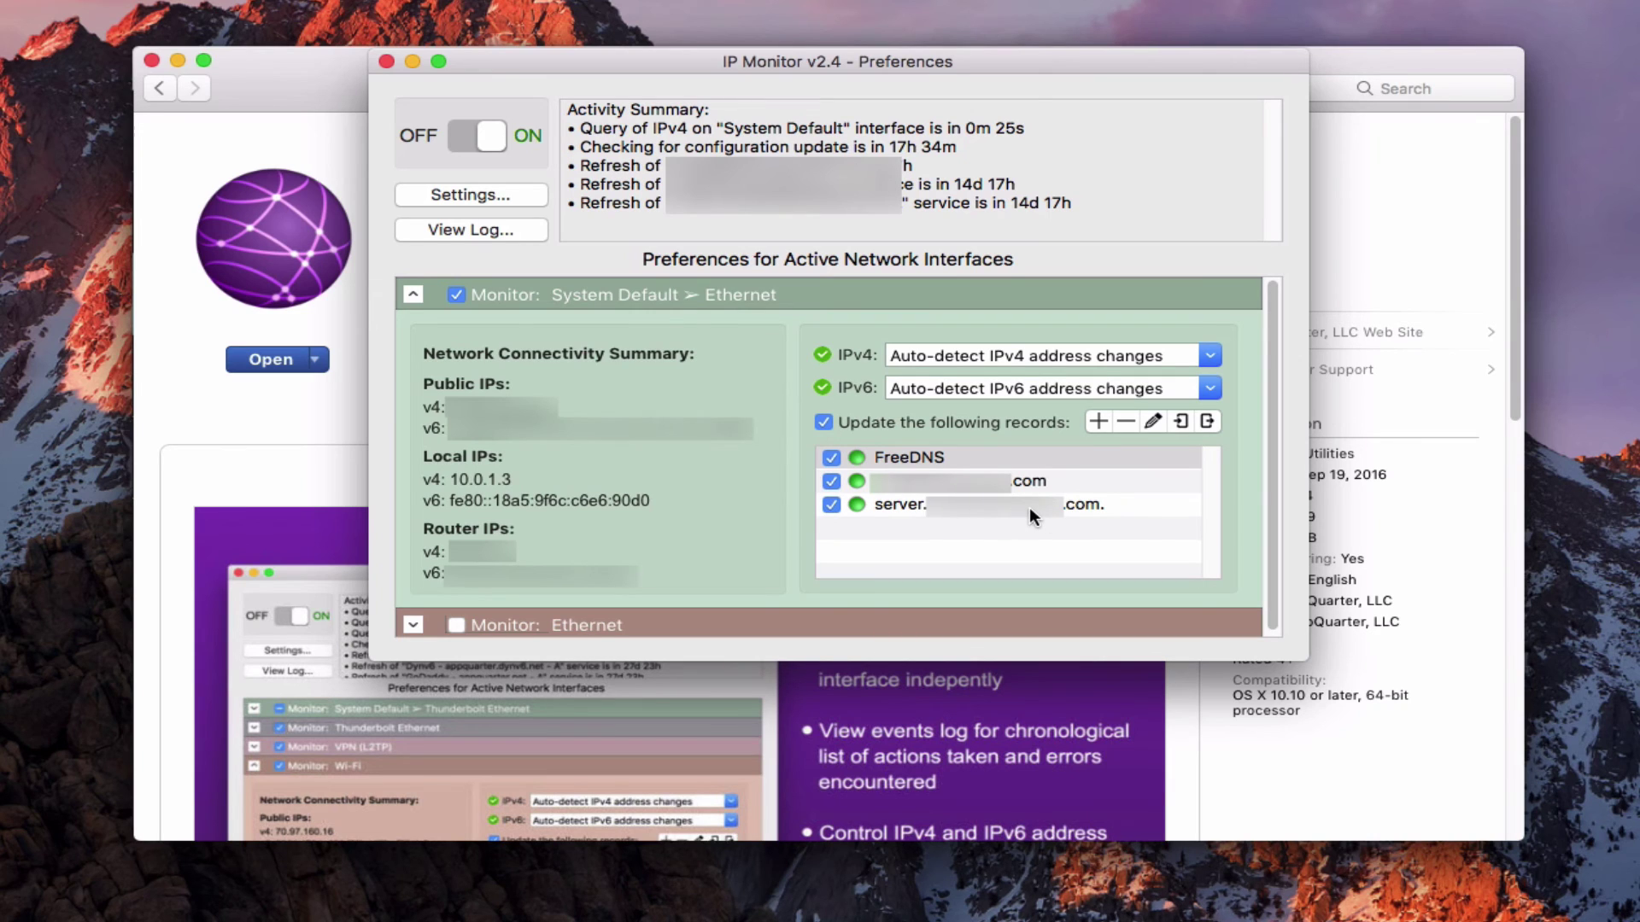
Step: In IP Monitor, start a new service record with NameCheap.com as DDNS provider, and close it and the preferences without adding the record
{"action": "left_click", "coordinate": [1097, 422]}
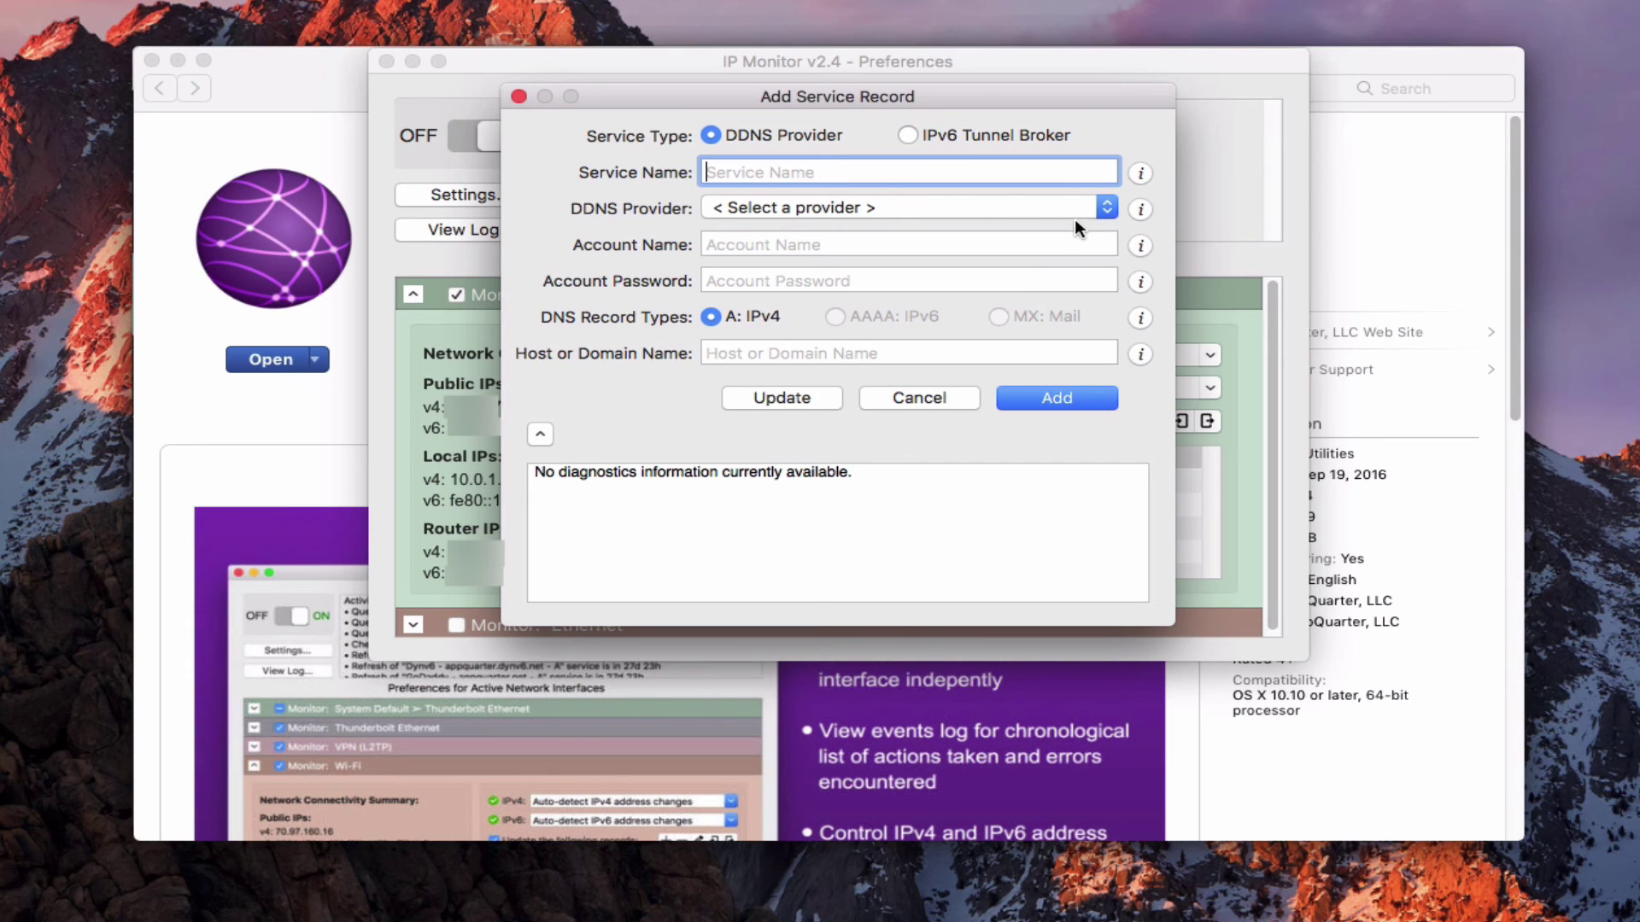
{"action": "left_click", "coordinate": [1106, 207]}
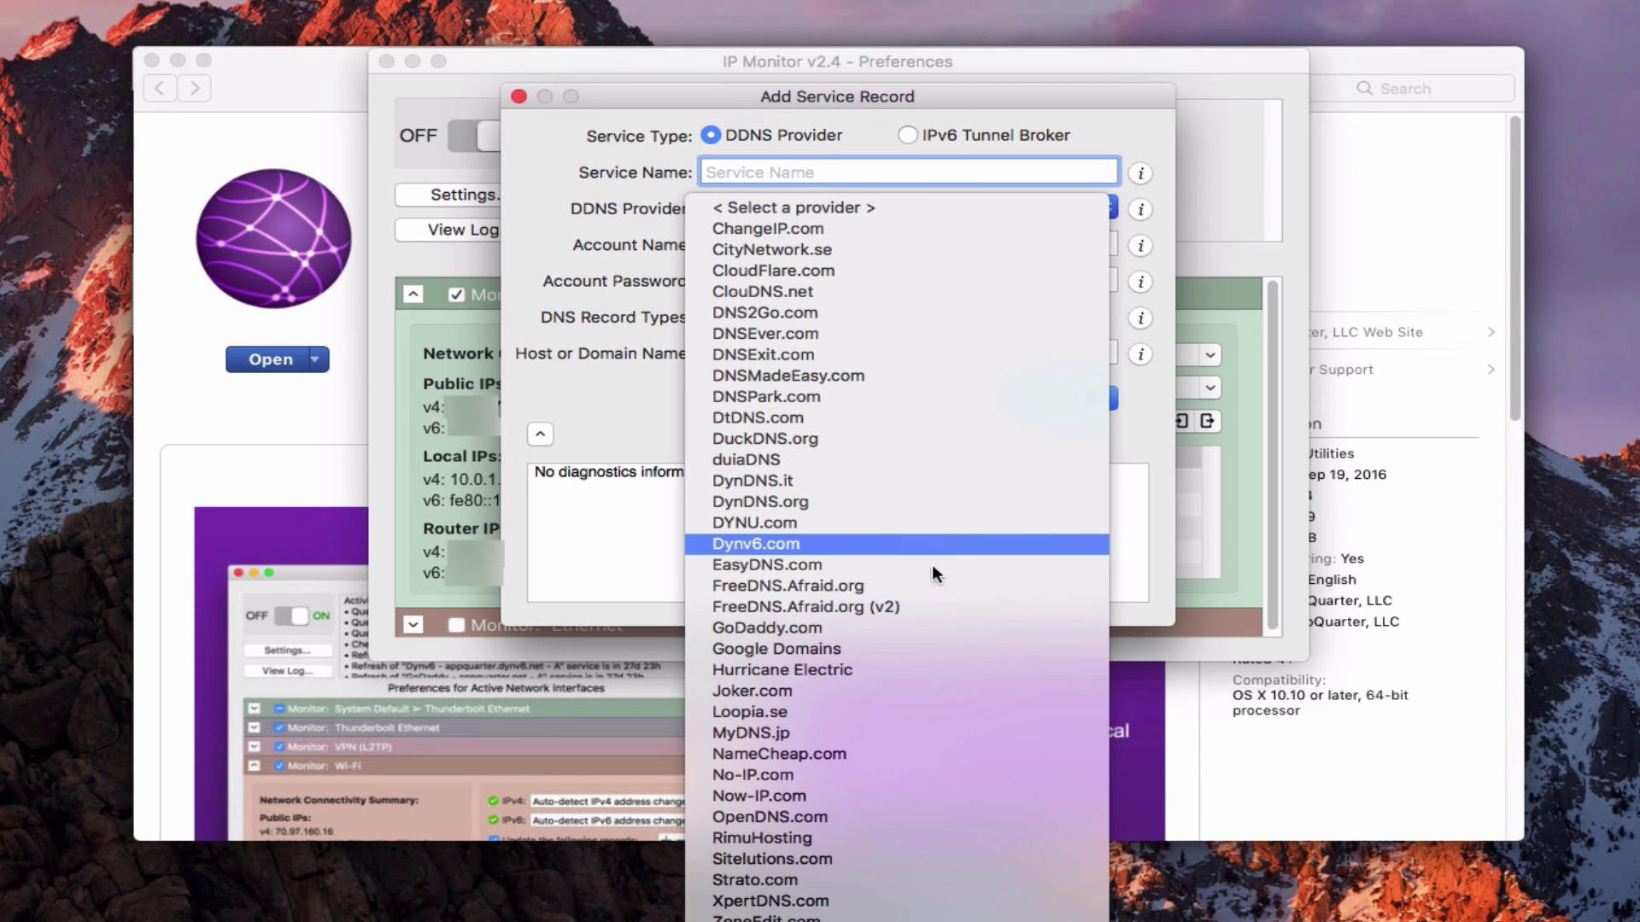
{"action": "left_click", "coordinate": [903, 751]}
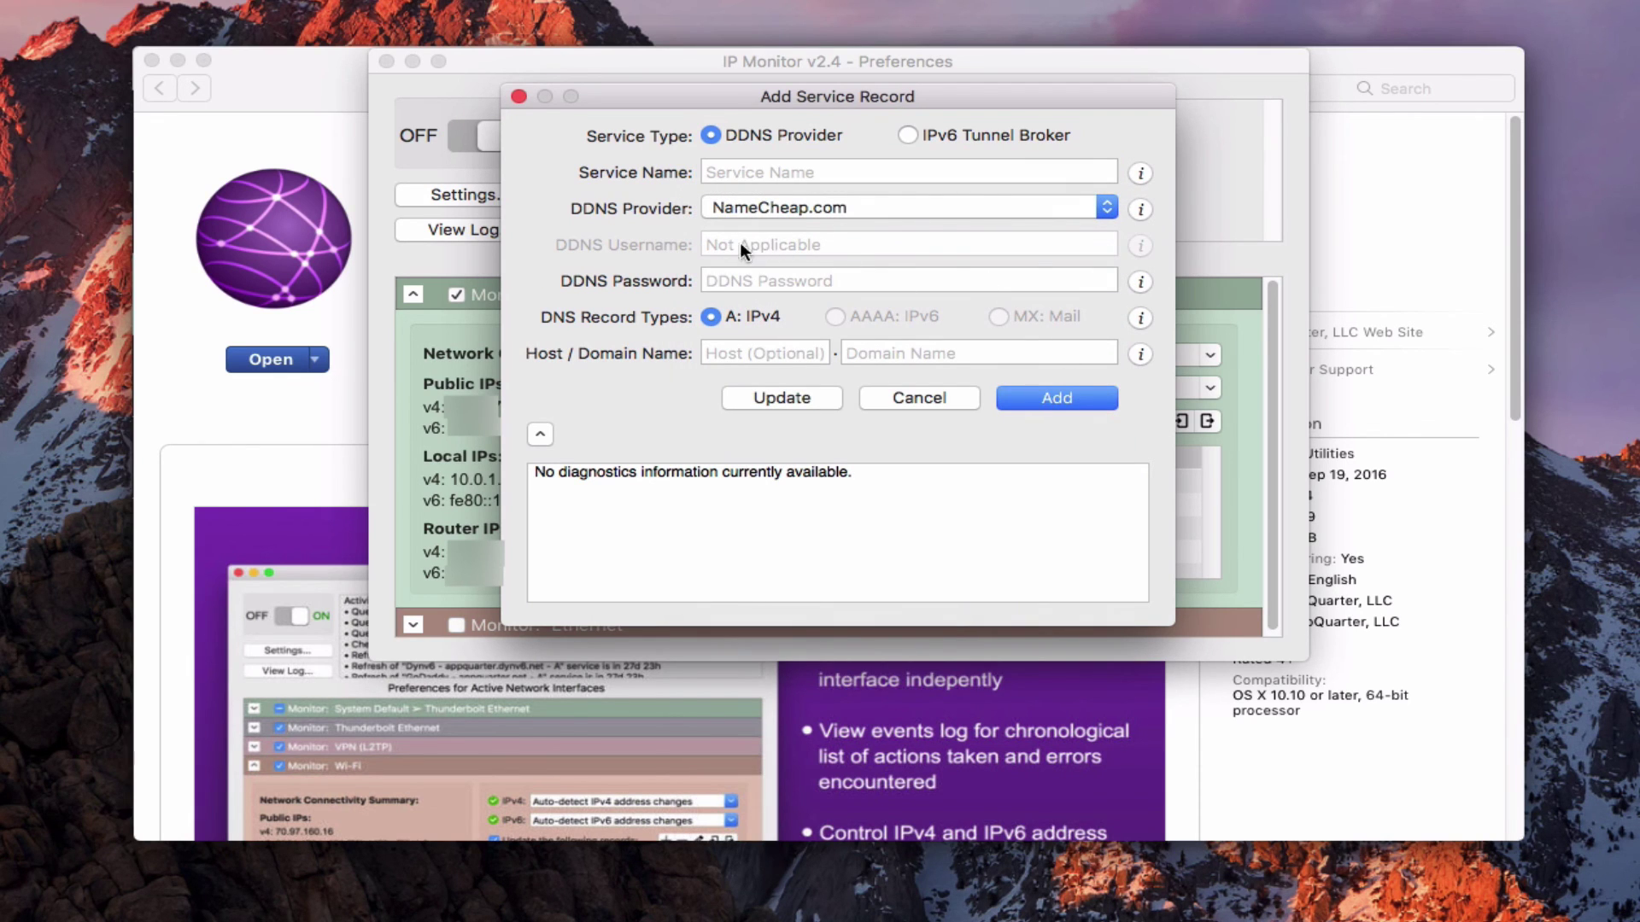
{"action": "left_click", "coordinate": [707, 281]}
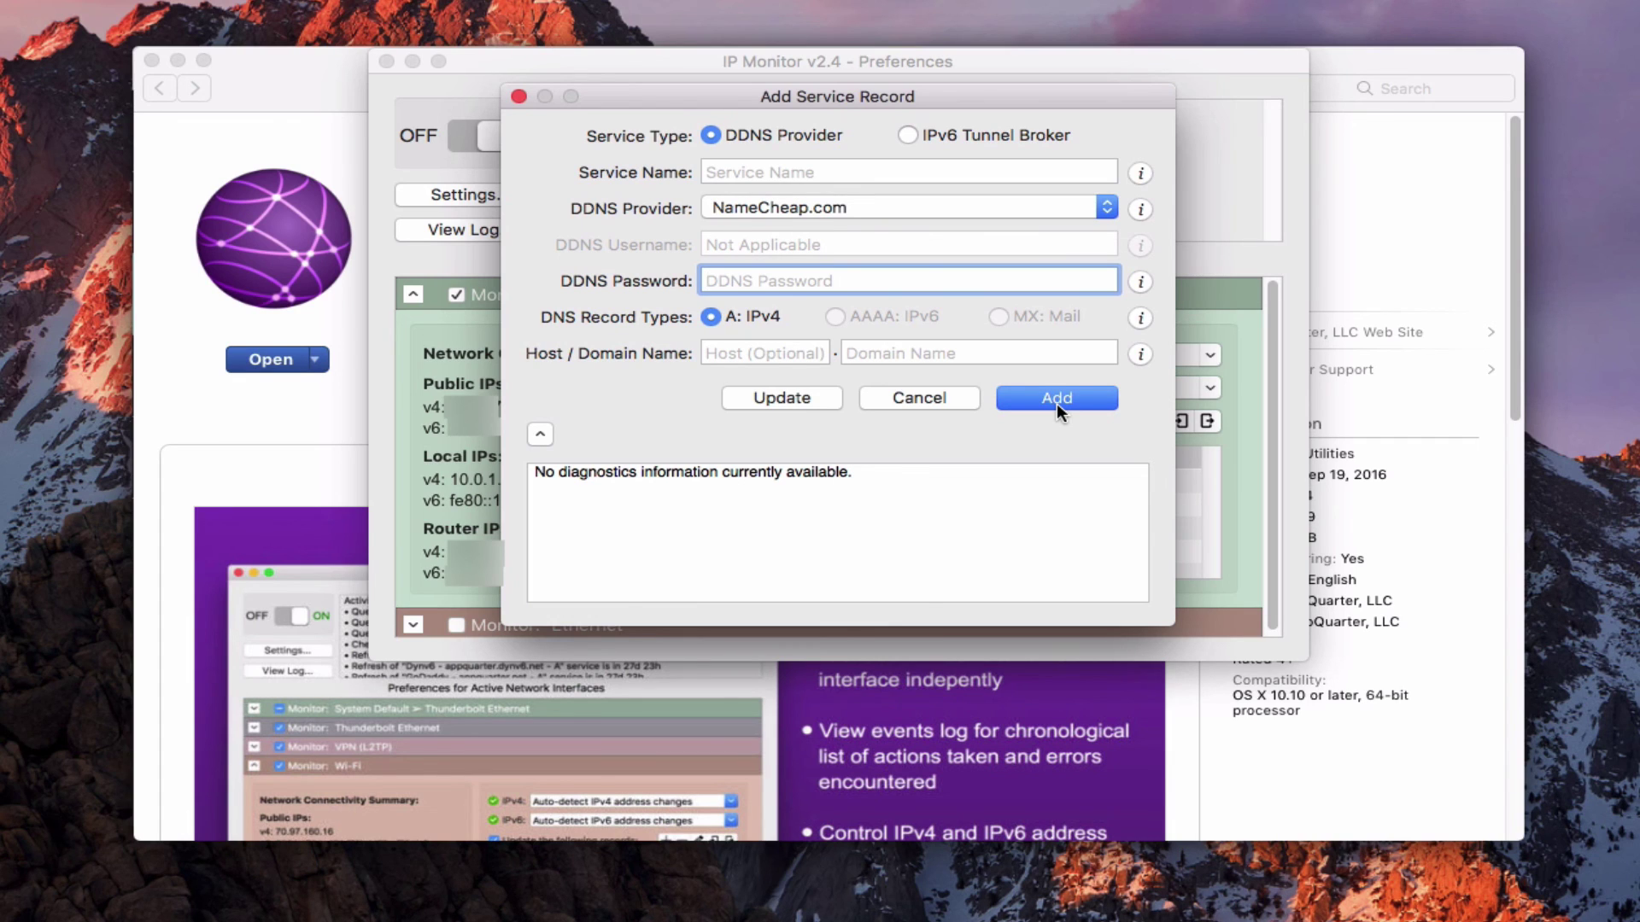
{"action": "left_click", "coordinate": [519, 96]}
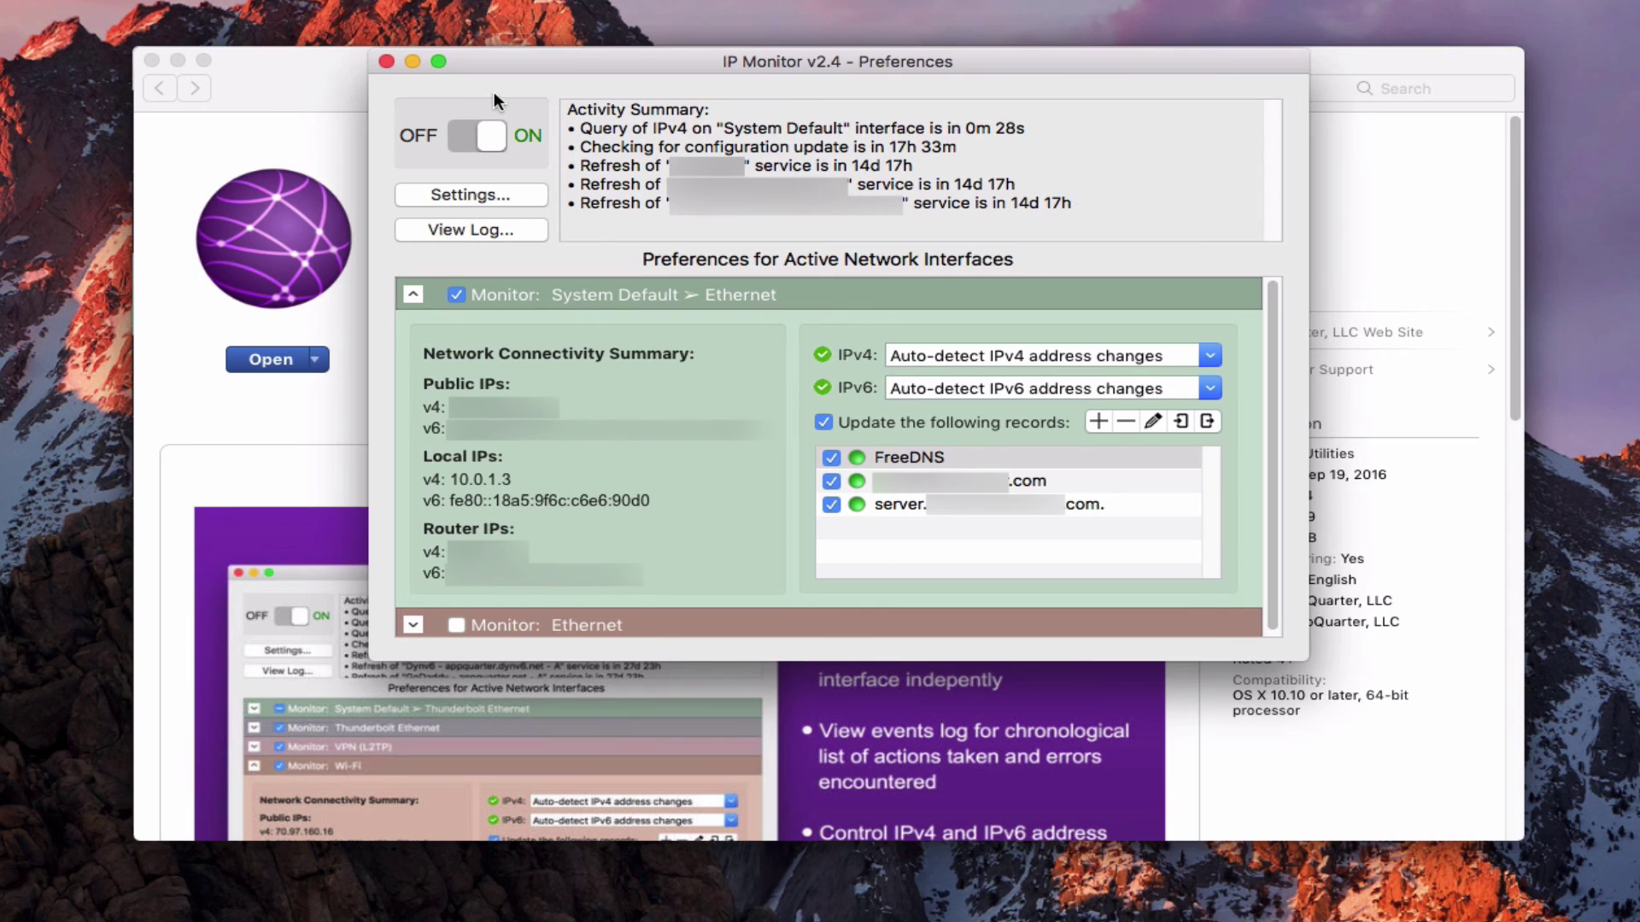
{"action": "left_click", "coordinate": [387, 61]}
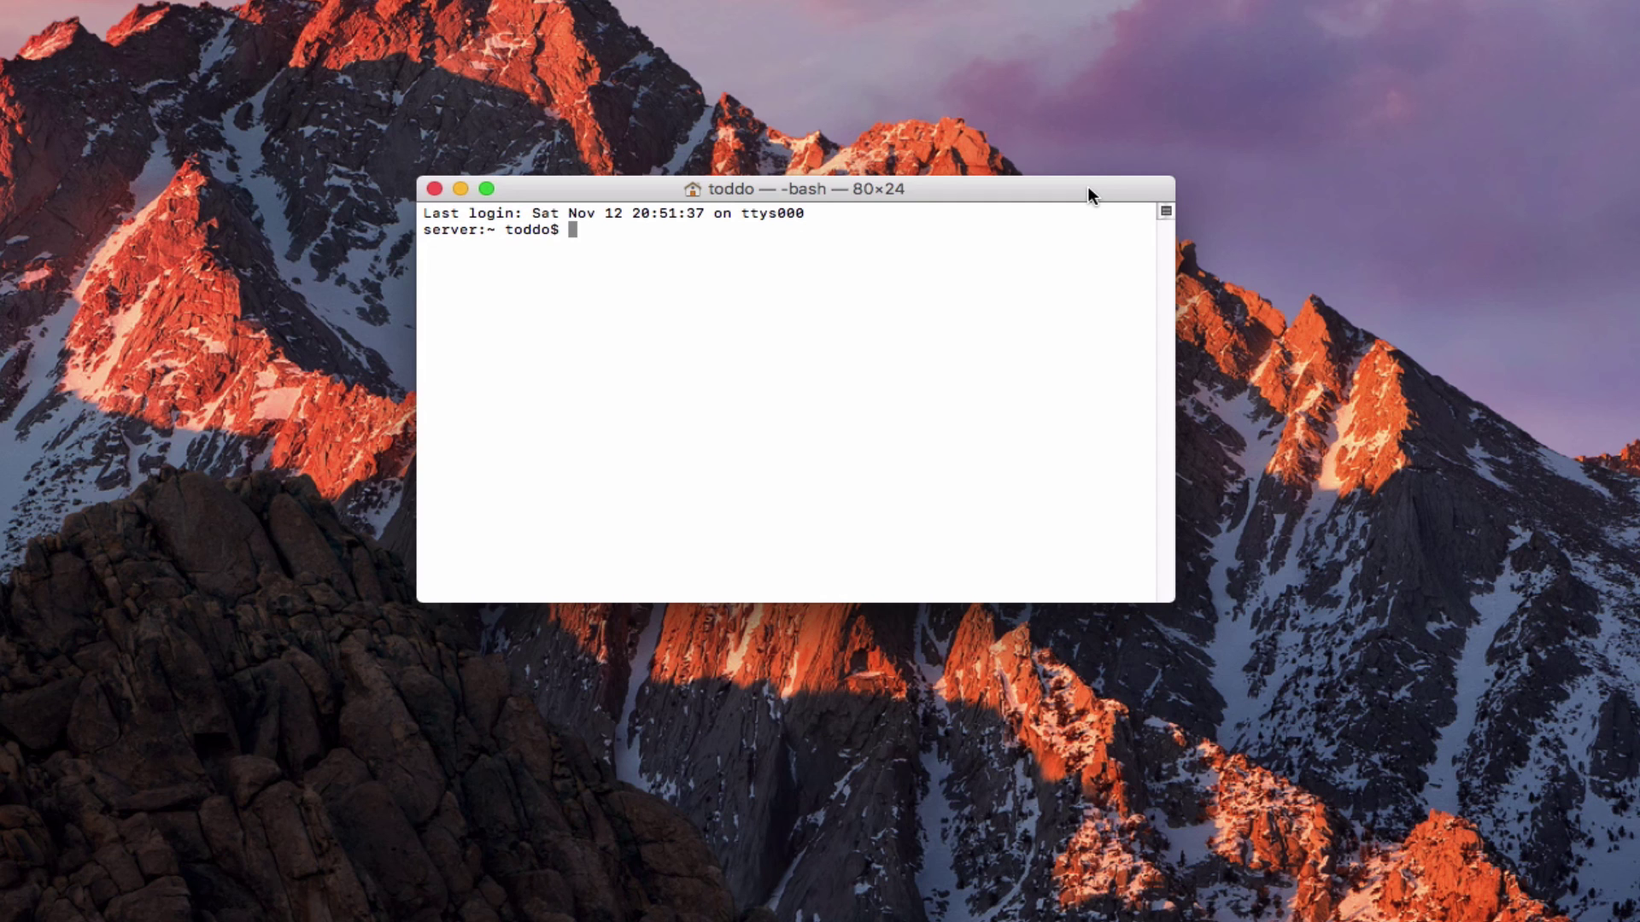
Step: In Terminal, run the reverse DNS lookup dig -x 10.0.1.3
{"action": "type", "text": "dig -x 10.0.1.3"}
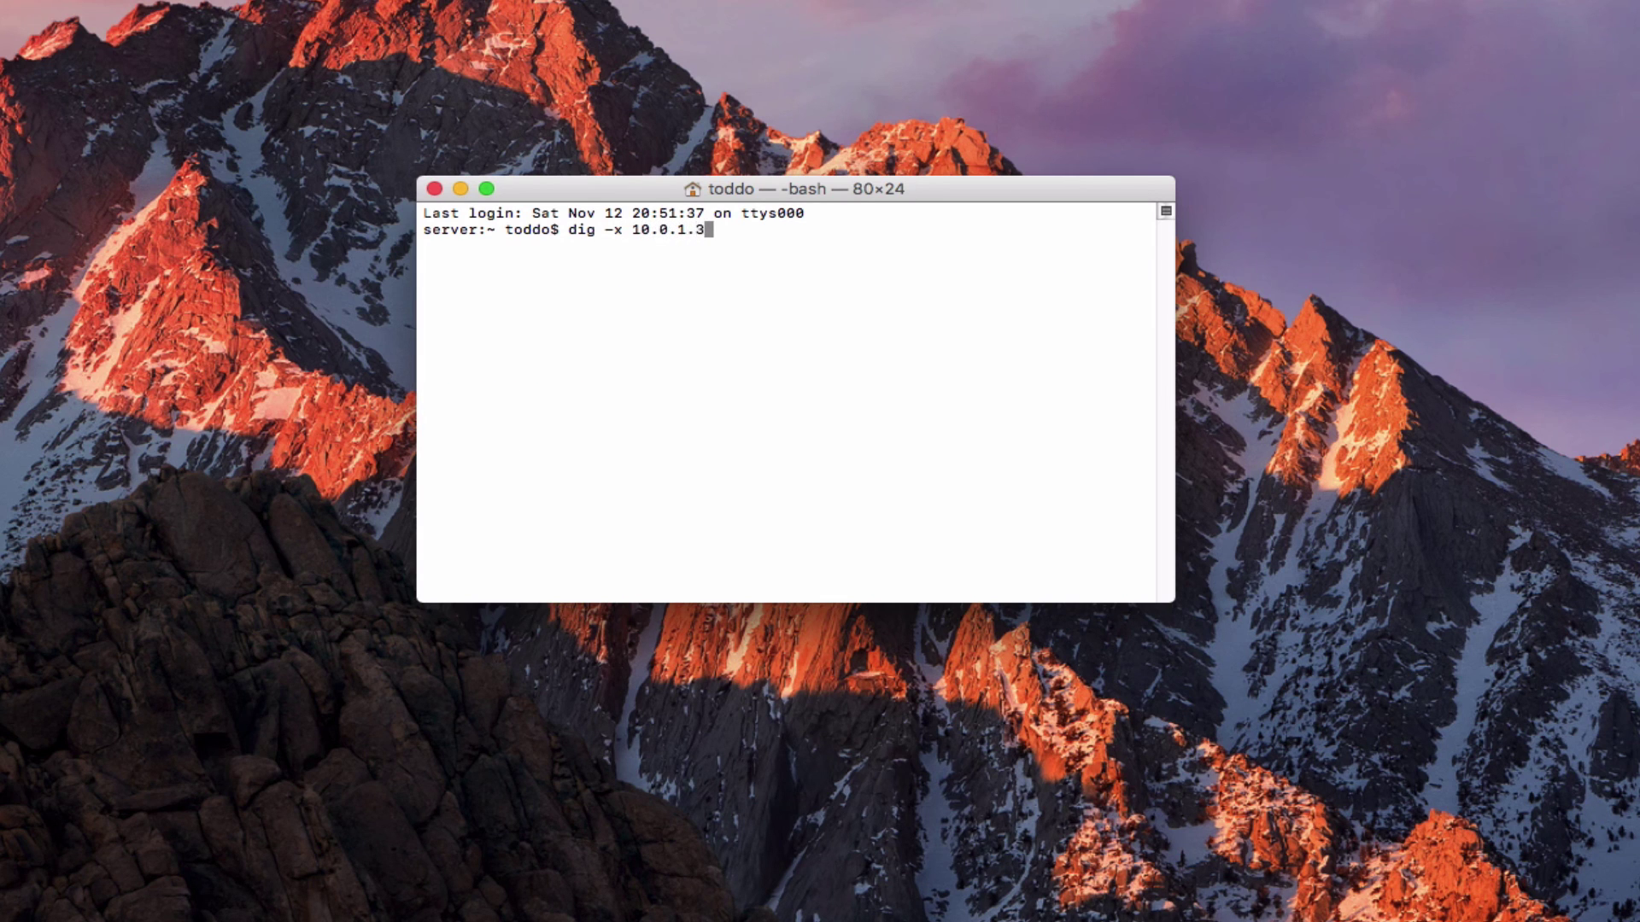
{"action": "key", "text": "Return"}
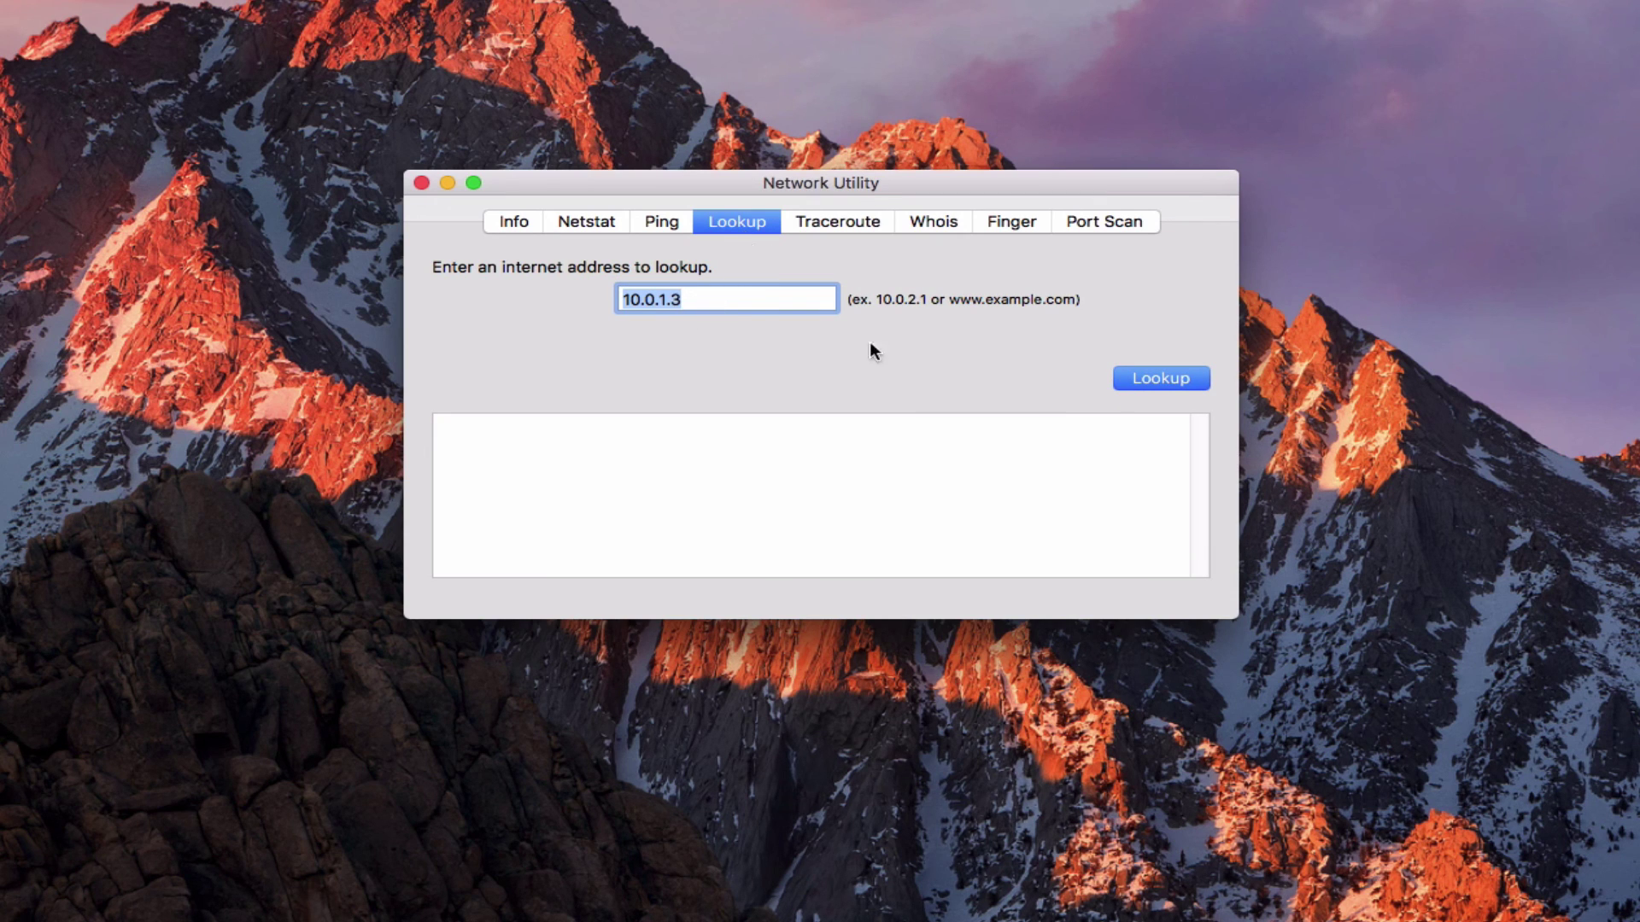
Step: In Network Utility, look up the address 10.0.1.3 and the server's fully qualified host name
{"action": "left_click", "coordinate": [1139, 377]}
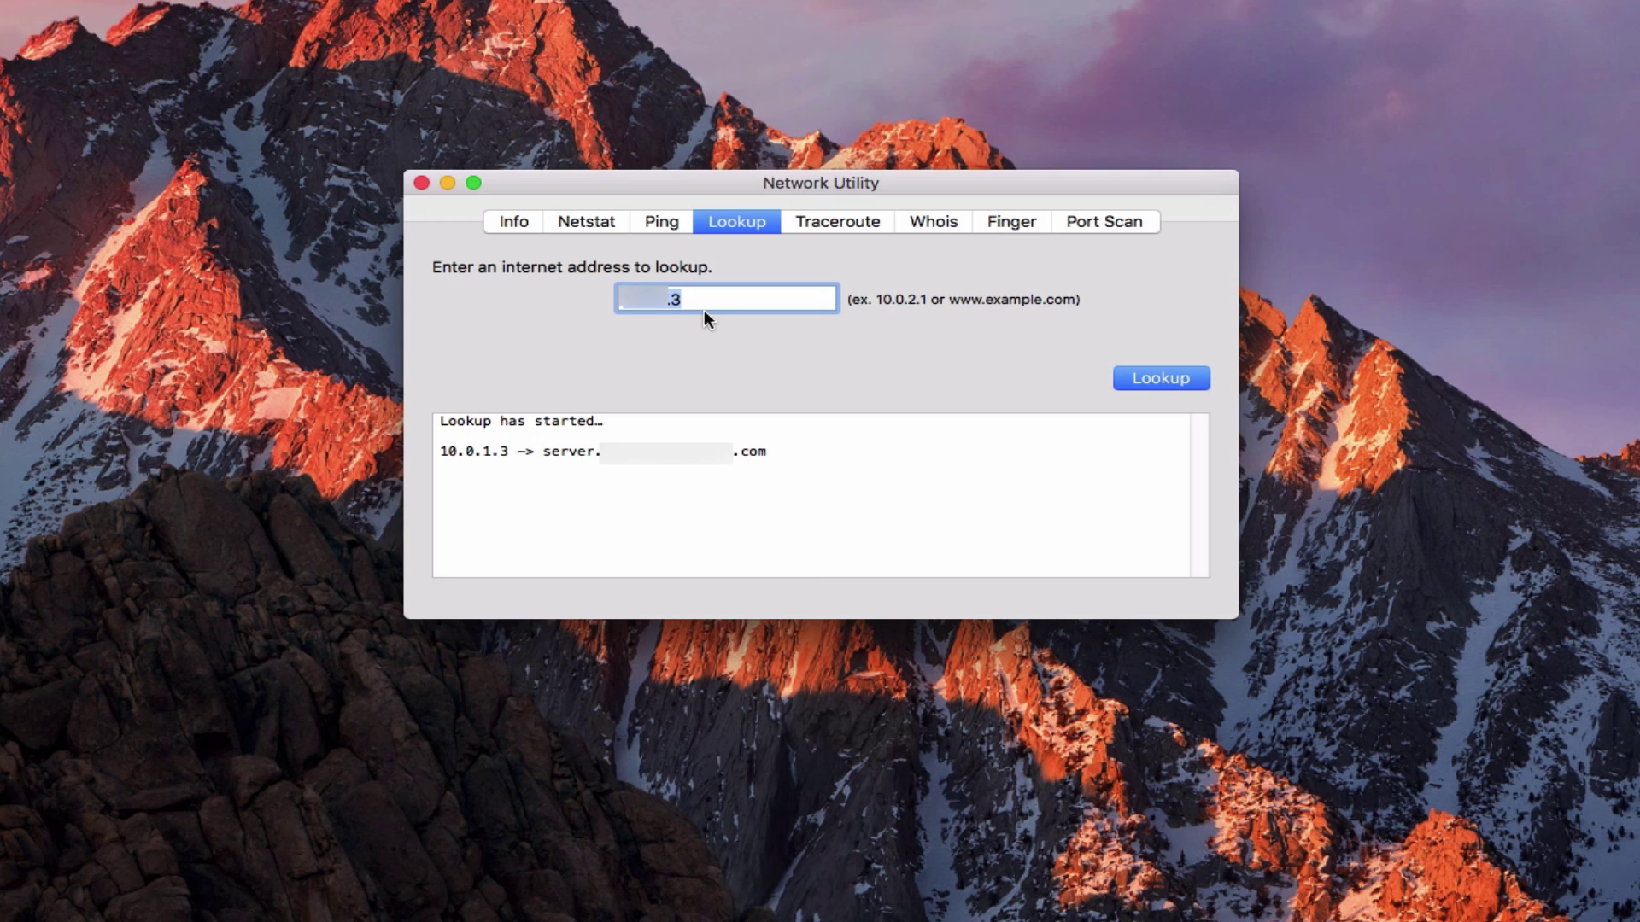
{"action": "key", "text": "BackSpace"}
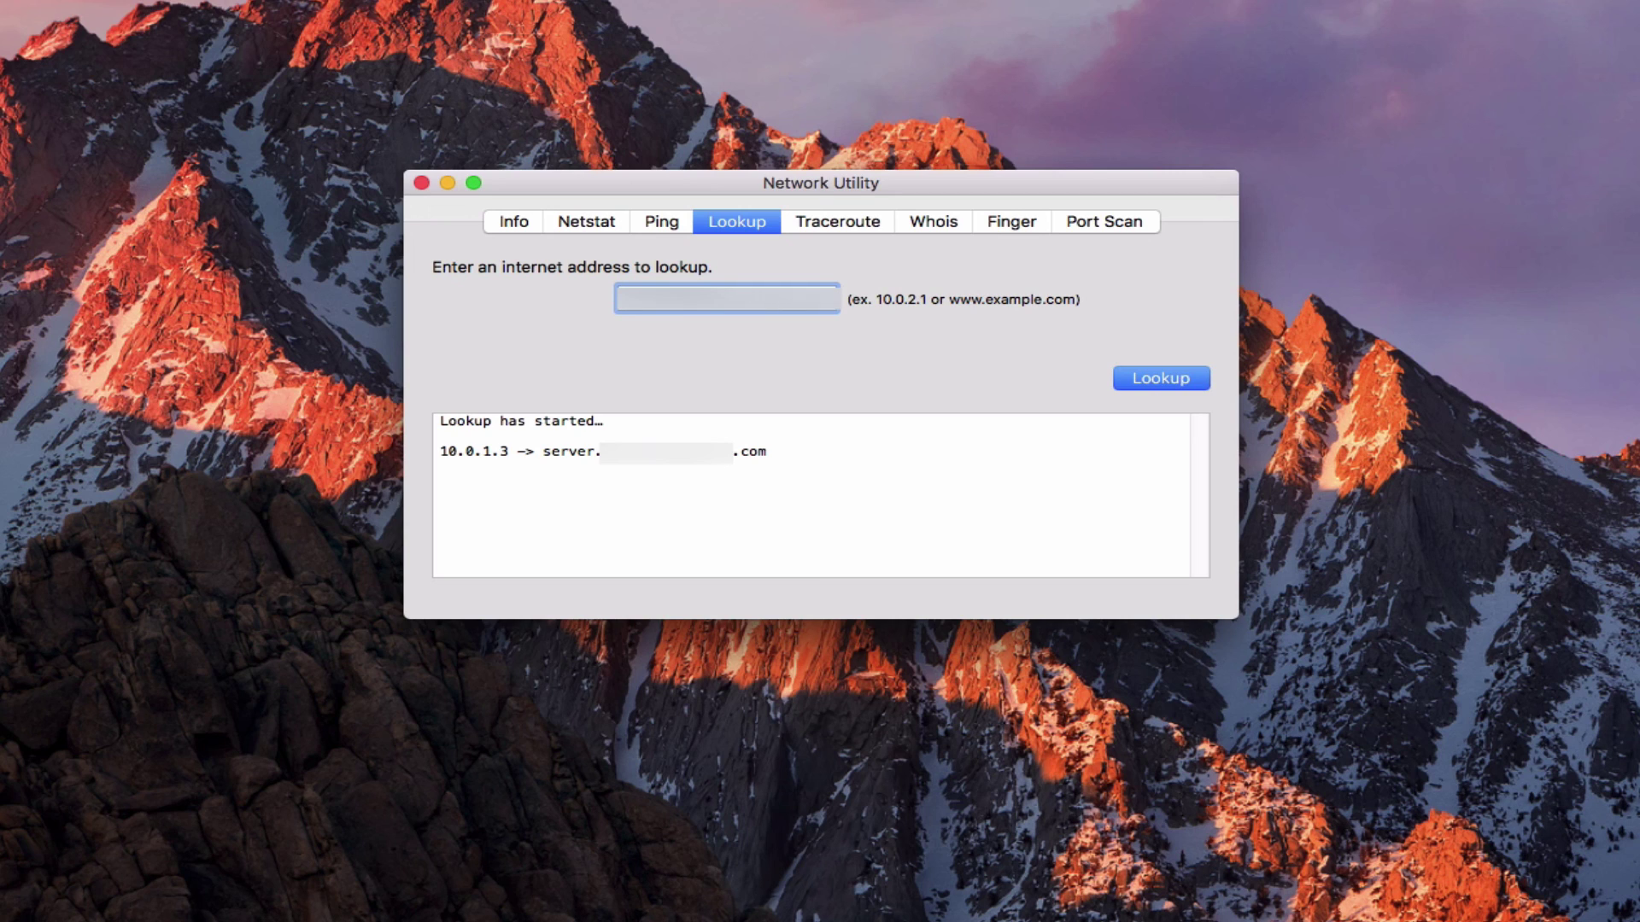
{"action": "left_click", "coordinate": [1176, 377]}
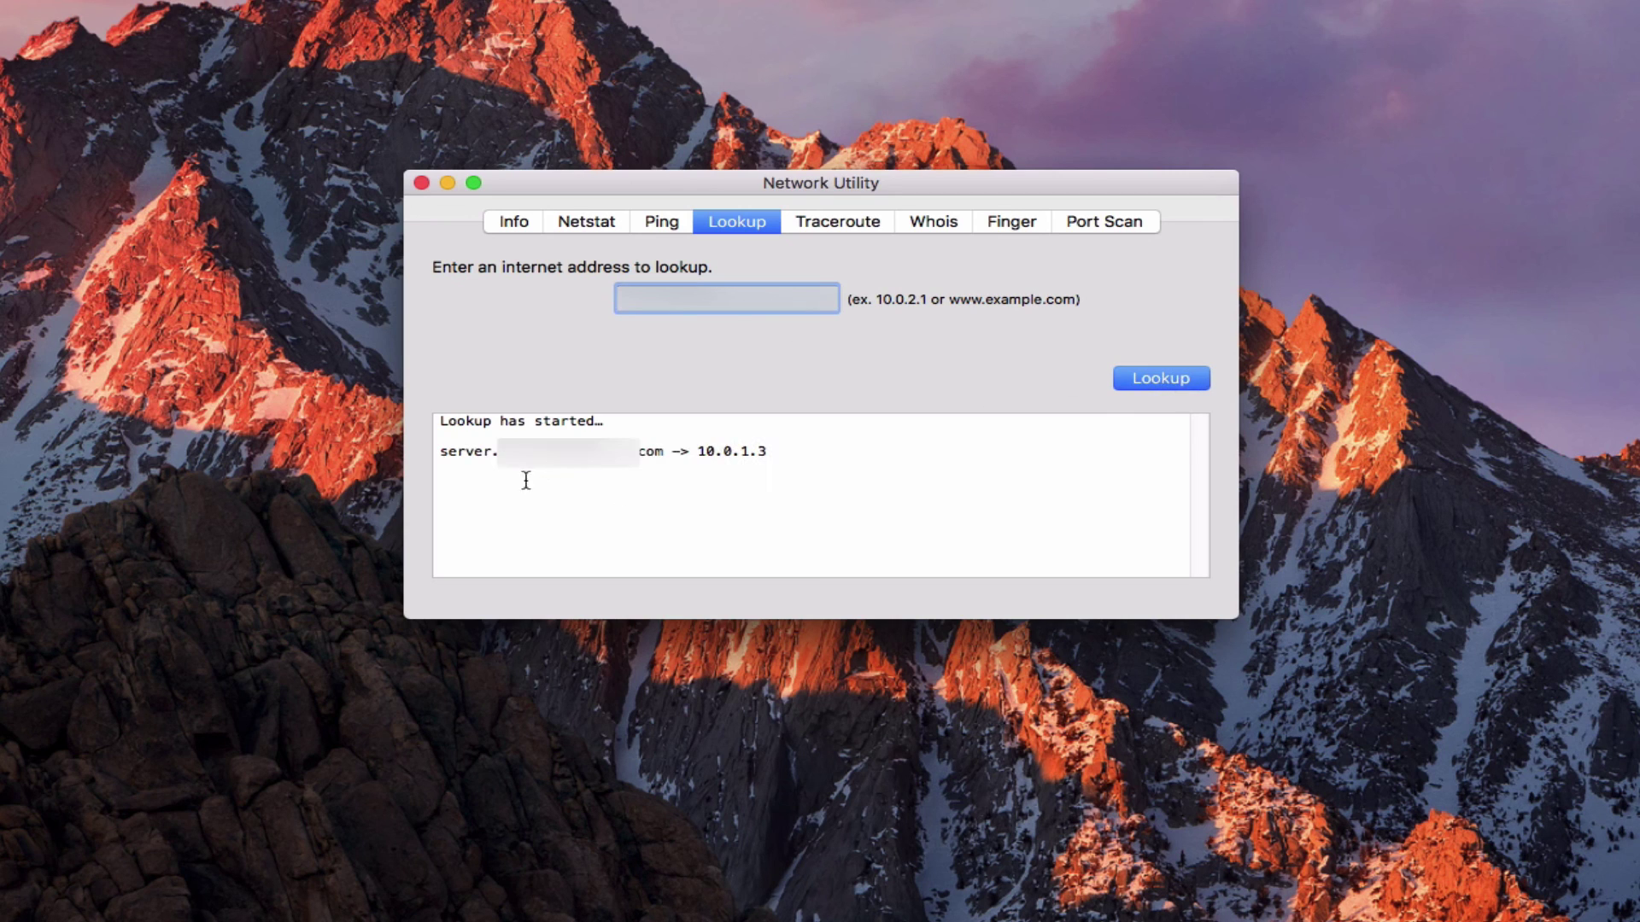